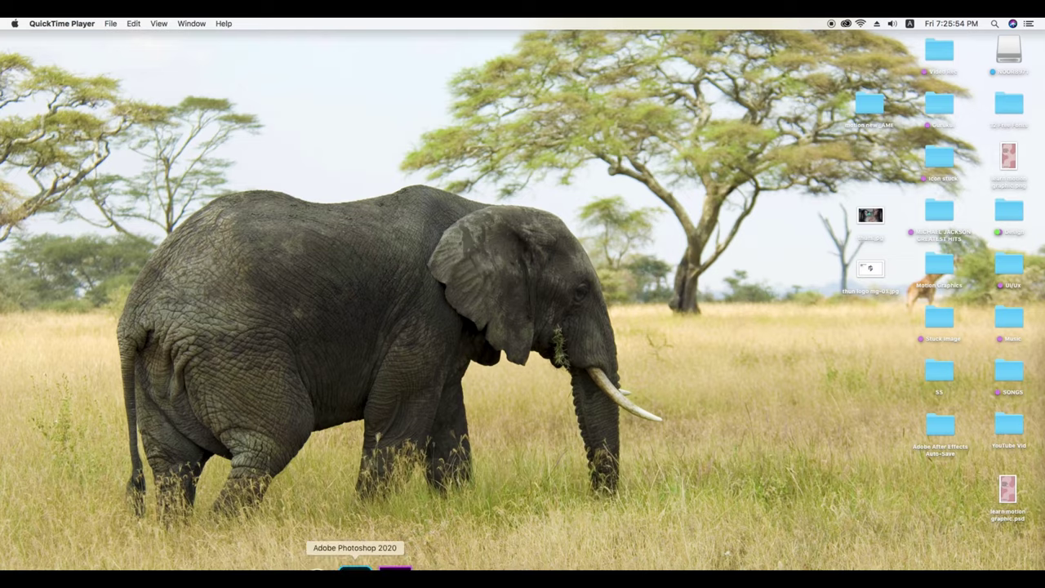
Launch Adobe Photoshop 2020 from the Dock to reach its Home screen
left_click(381, 561)
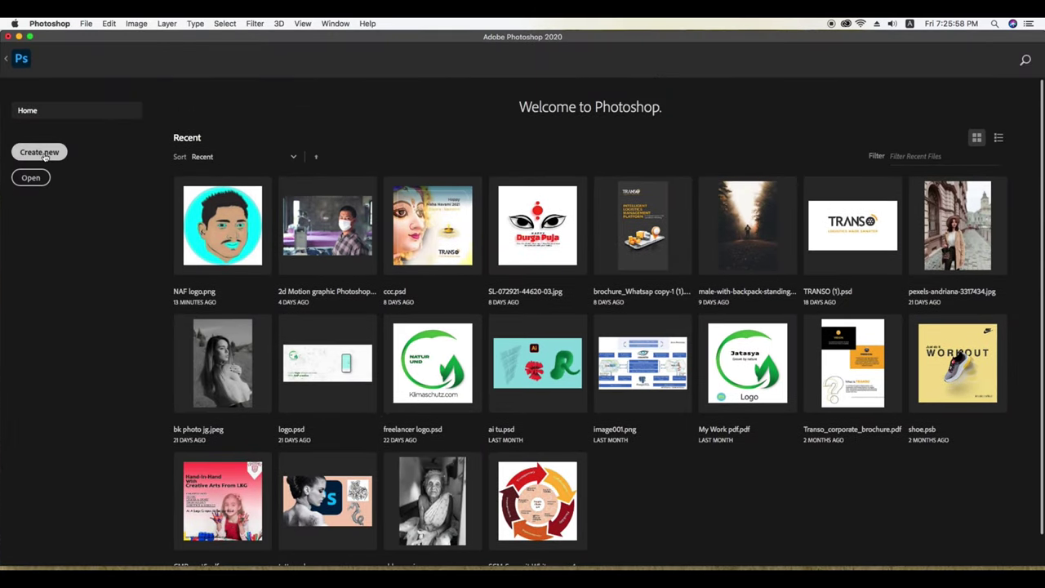
Create a new 1200 × 1200 px document at 72 pixels/inch
left_click(41, 152)
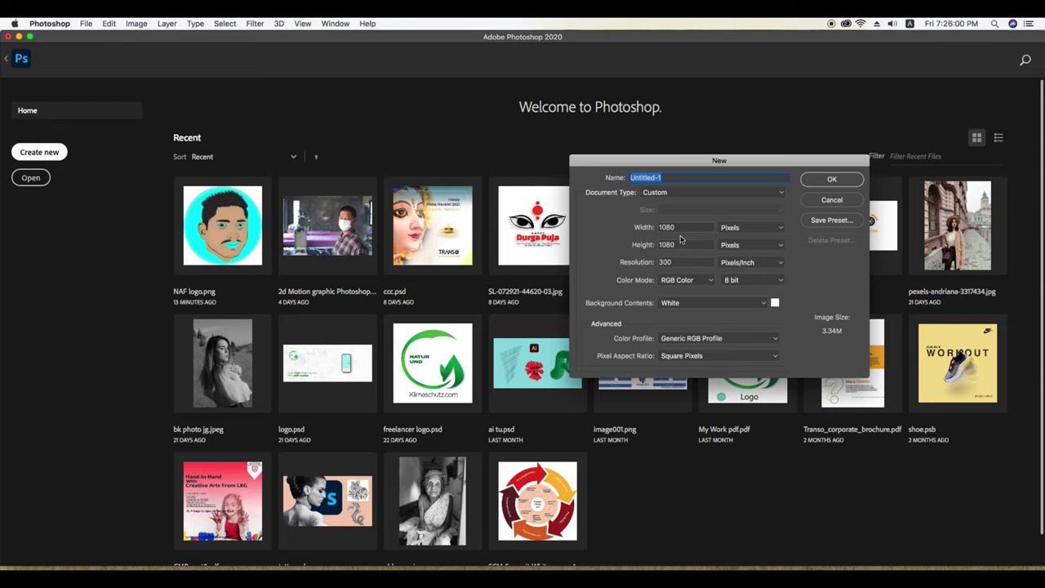
key("Tab")
key("BackSpace")
type("00")
key("Tab")
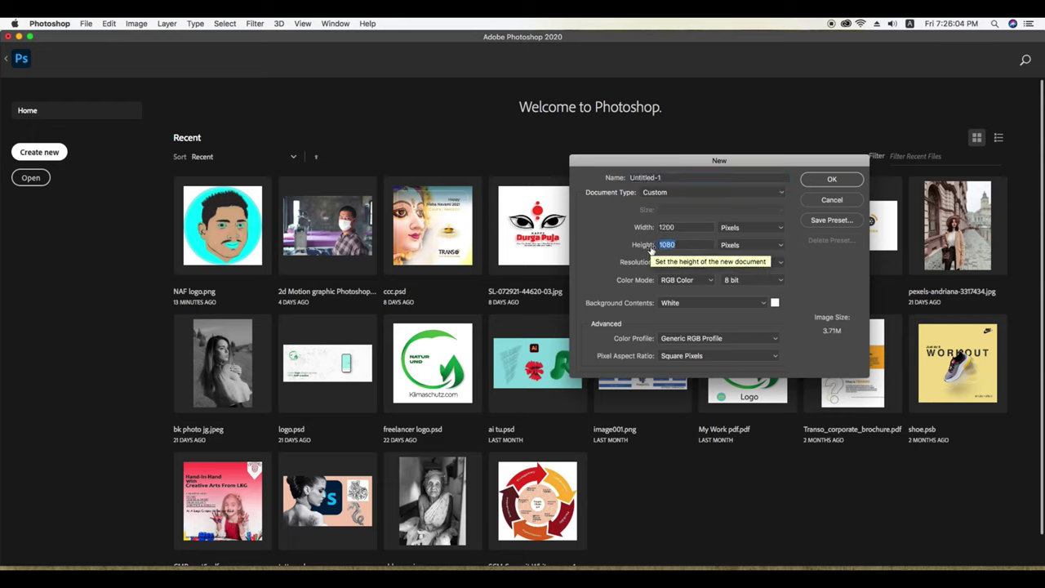
key("BackSpace")
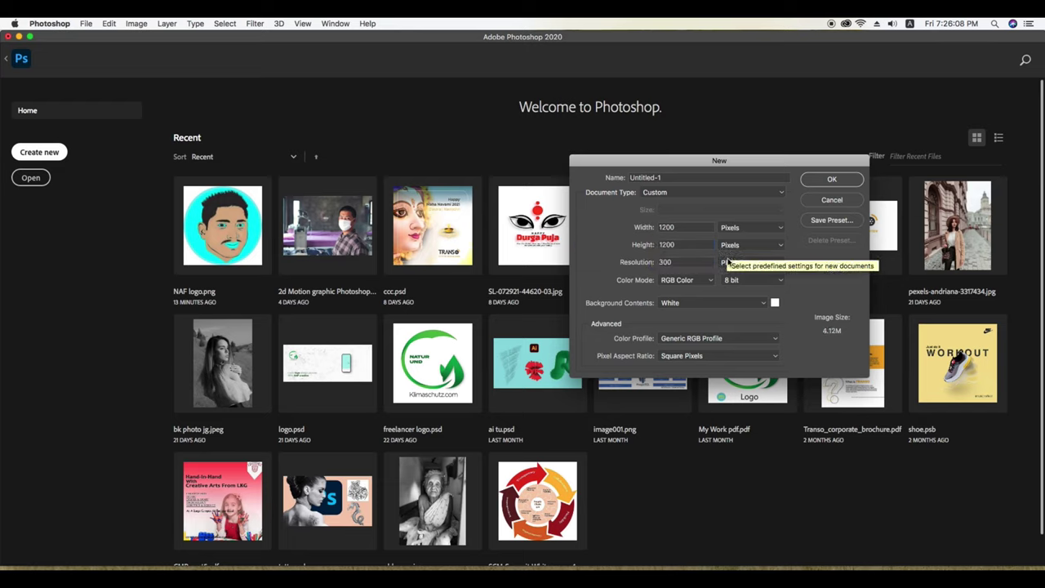
key("Tab")
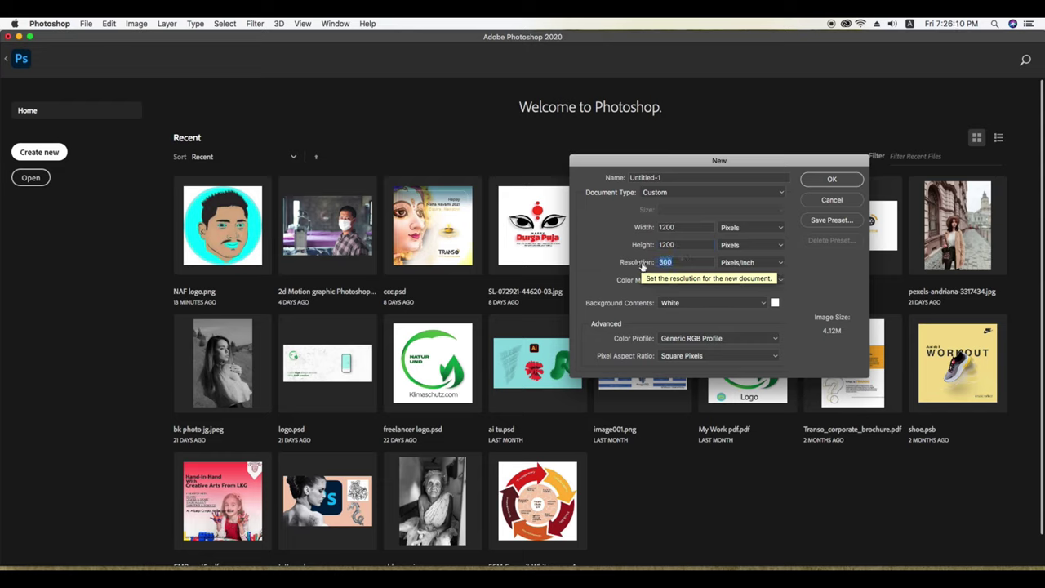
key("BackSpace")
type("72")
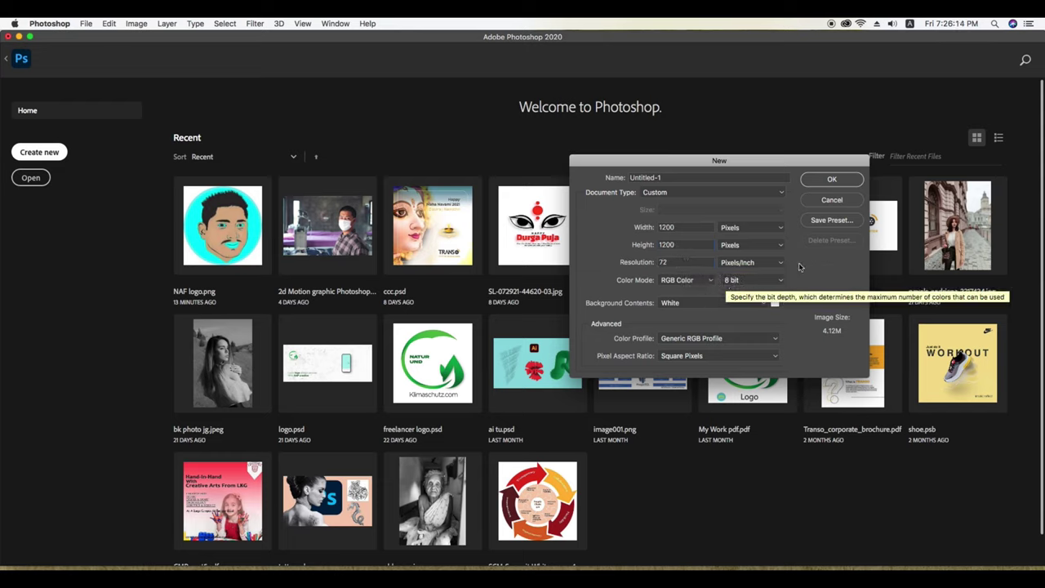
left_click(830, 182)
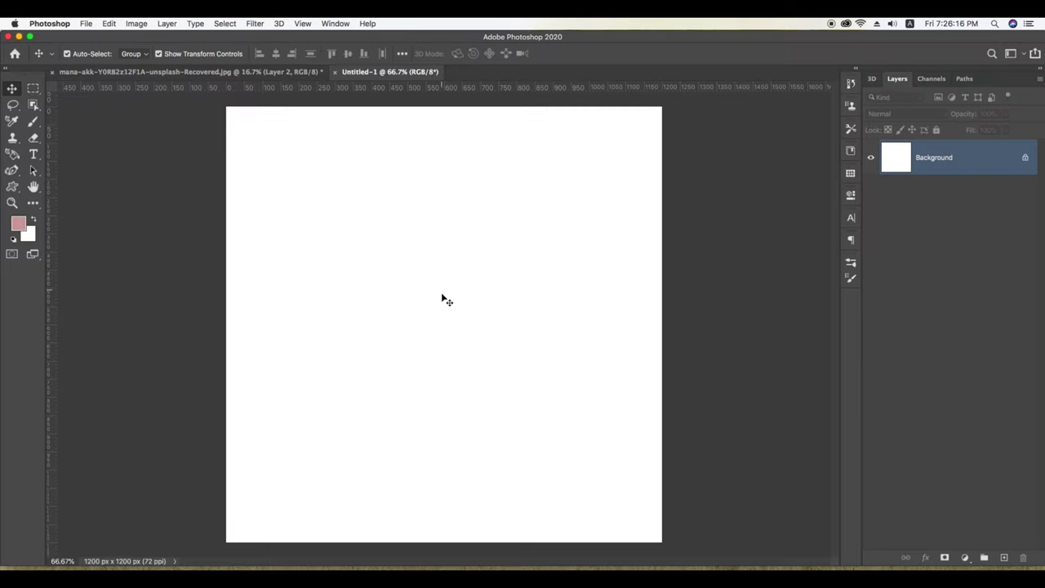
Add a Solid Color fill layer in pale pink #ecdad9 over the background
scroll(442, 299, "down", 1)
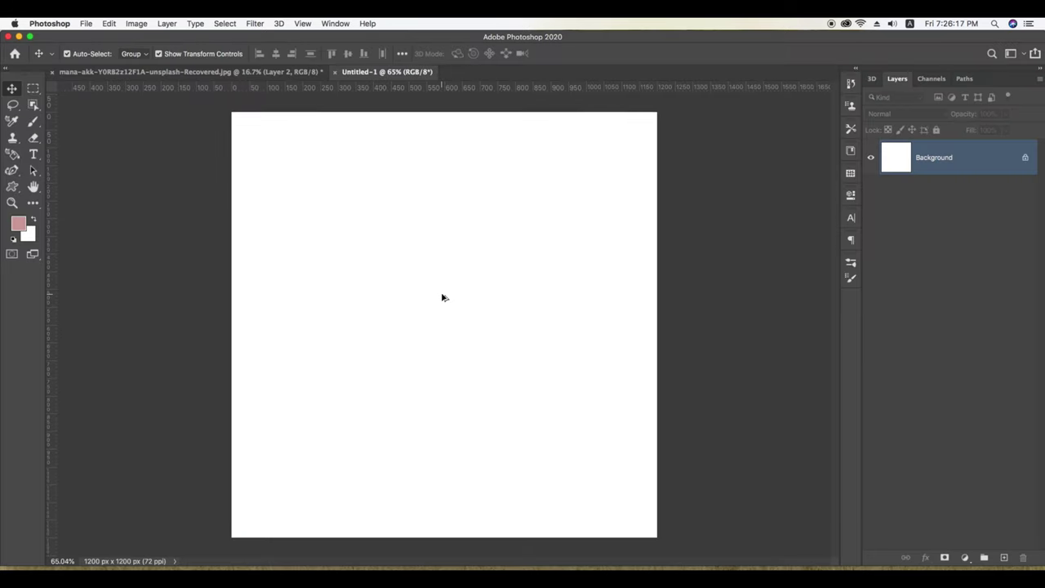
left_click(965, 558)
left_click(983, 352)
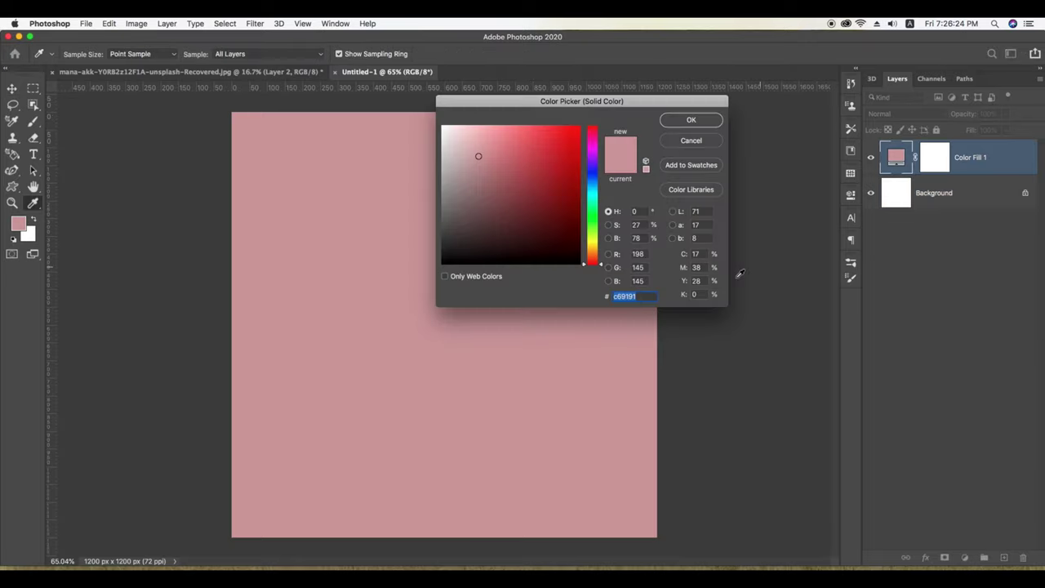
left_click_drag(479, 156, 453, 135)
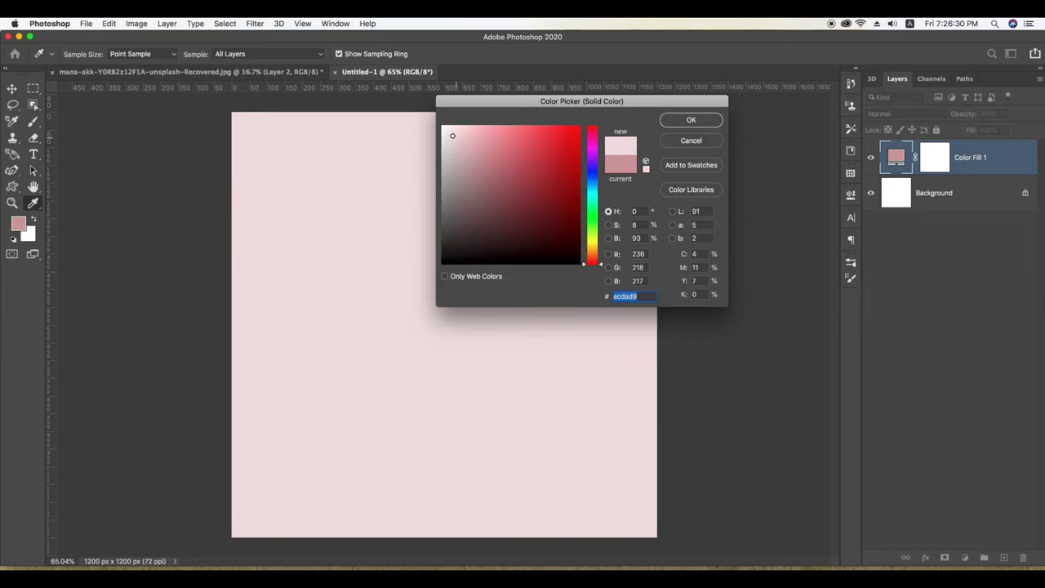
left_click(679, 124)
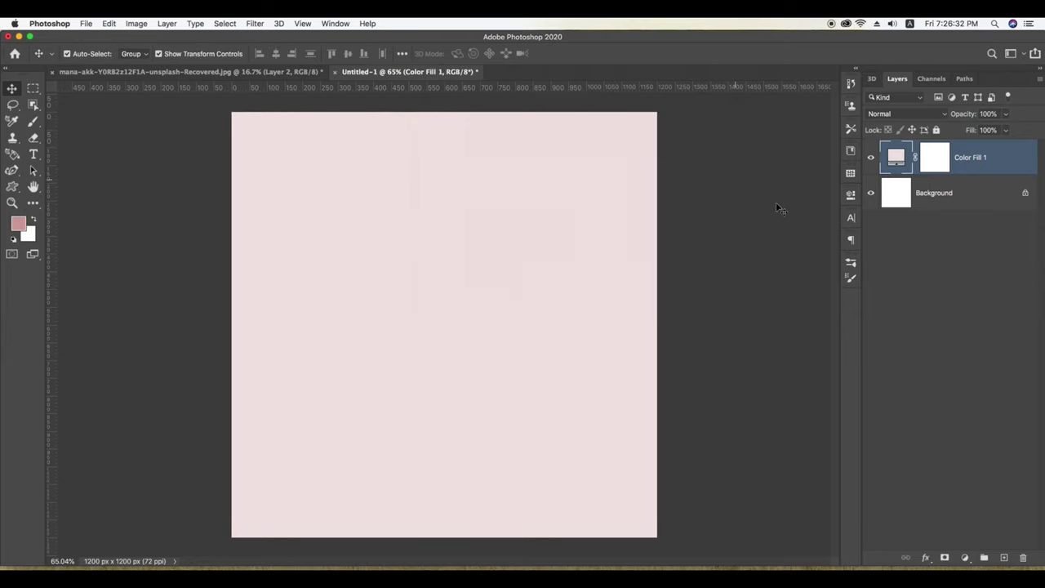
In the shoe photo, deselect Layer 2 and hide Layer 1 to show the cut-out shoe
left_click(234, 73)
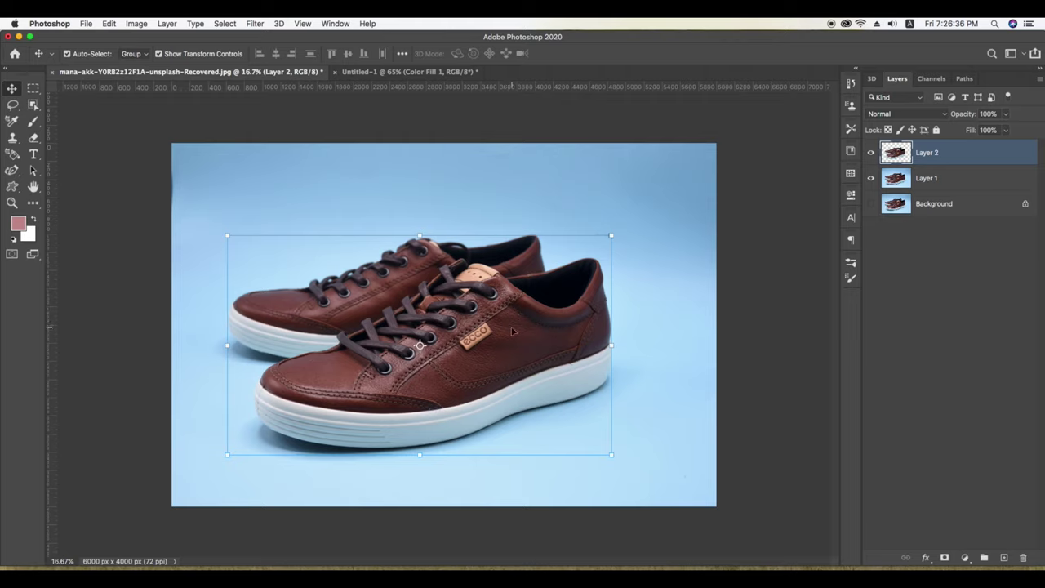
left_click(789, 286)
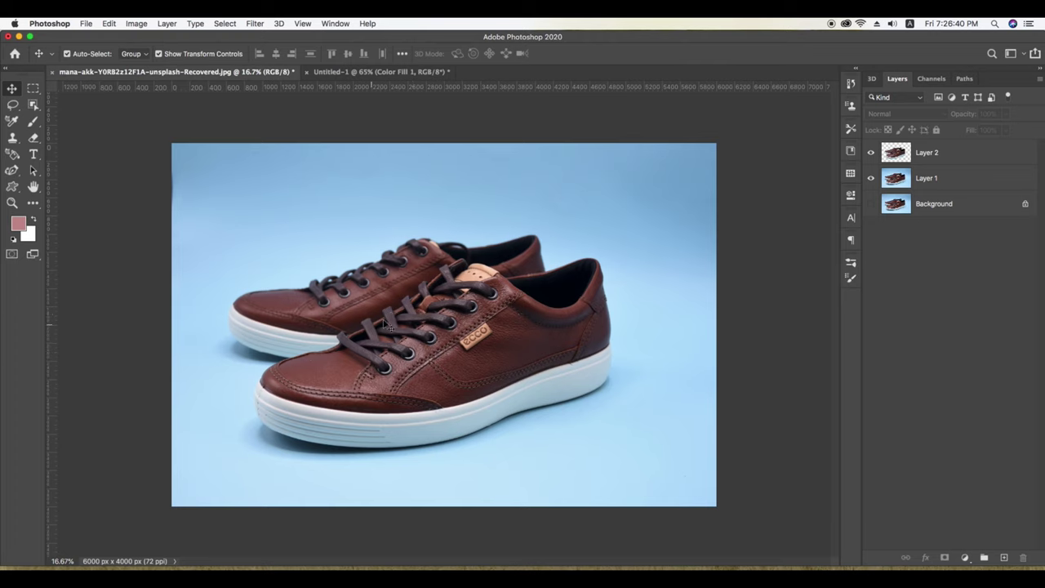
left_click(870, 178)
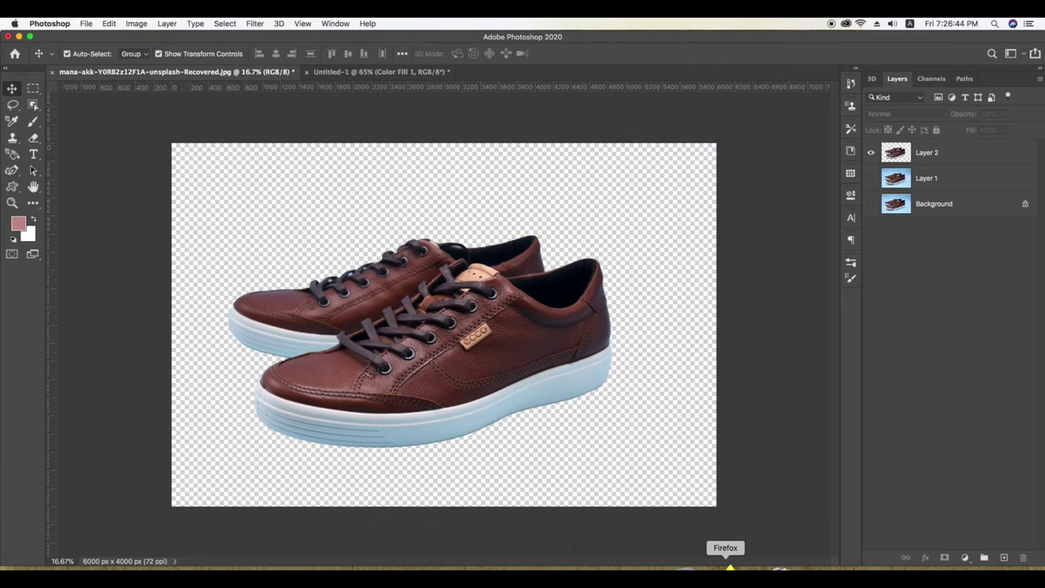
left_click(674, 570)
scroll(429, 368, "down", 2)
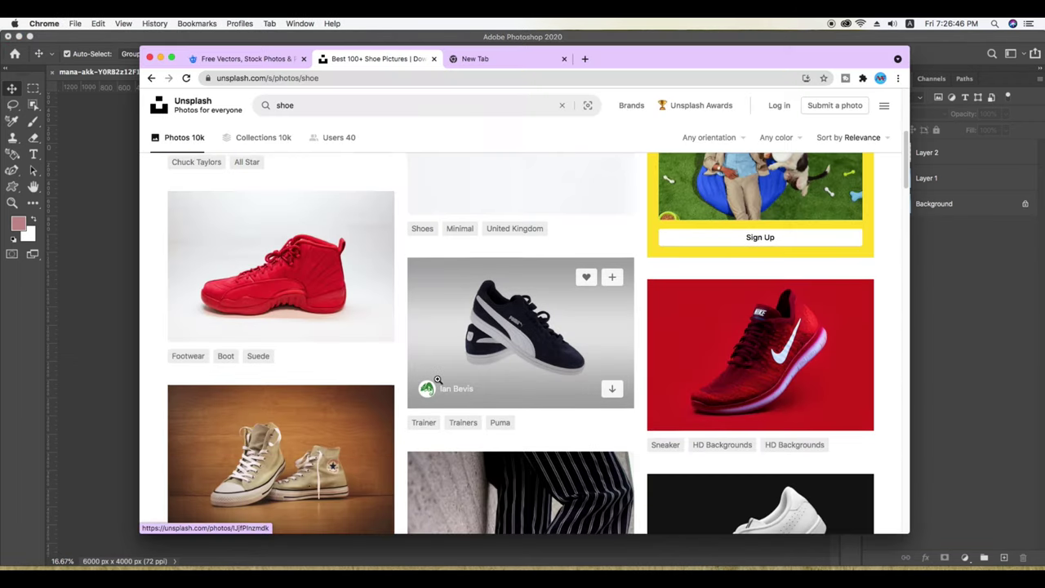
scroll(432, 371, "down", 5)
scroll(437, 379, "down", 2)
scroll(437, 379, "down", 2)
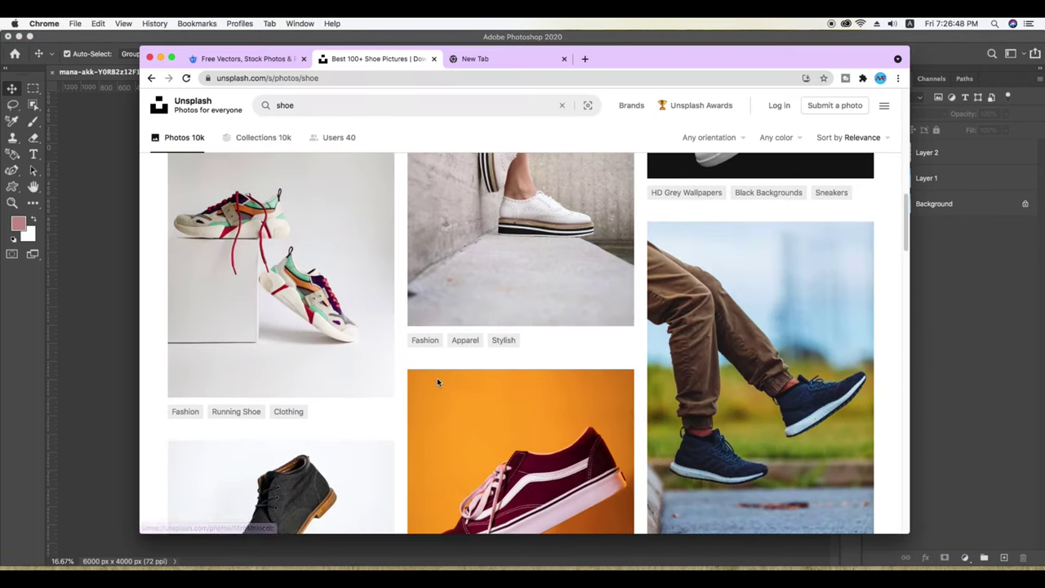
scroll(437, 379, "down", 2)
scroll(438, 379, "down", 2)
scroll(437, 379, "down", 2)
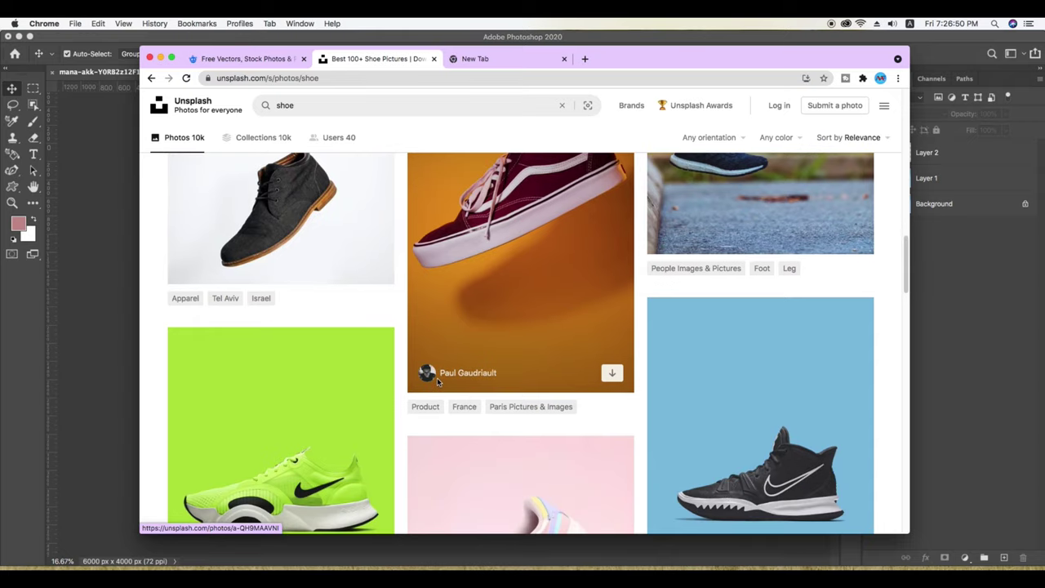
scroll(392, 264, "down", 3)
scroll(392, 263, "up", 3)
left_click(264, 60)
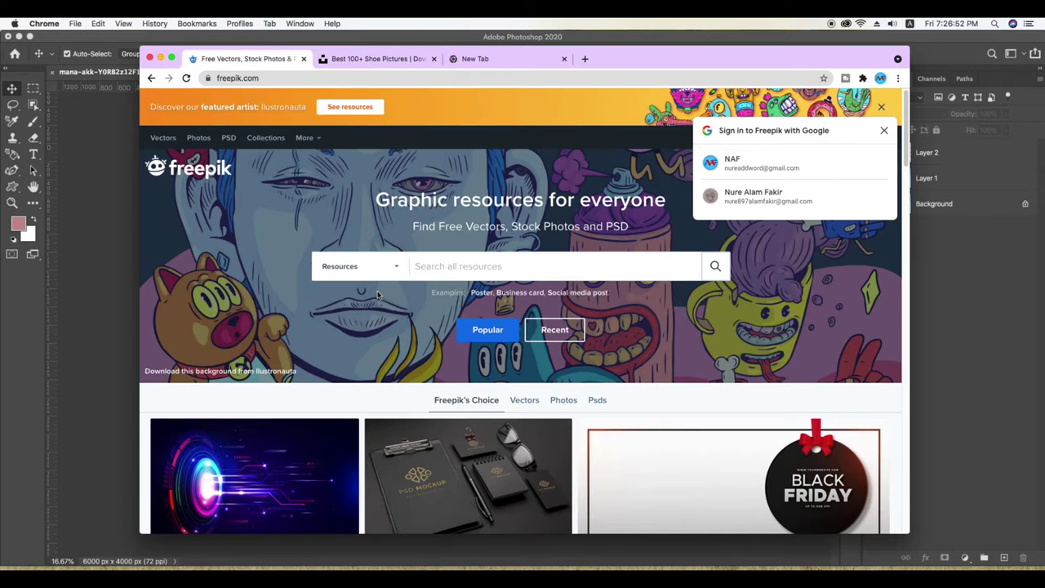
scroll(379, 295, "down", 3)
left_click(884, 130)
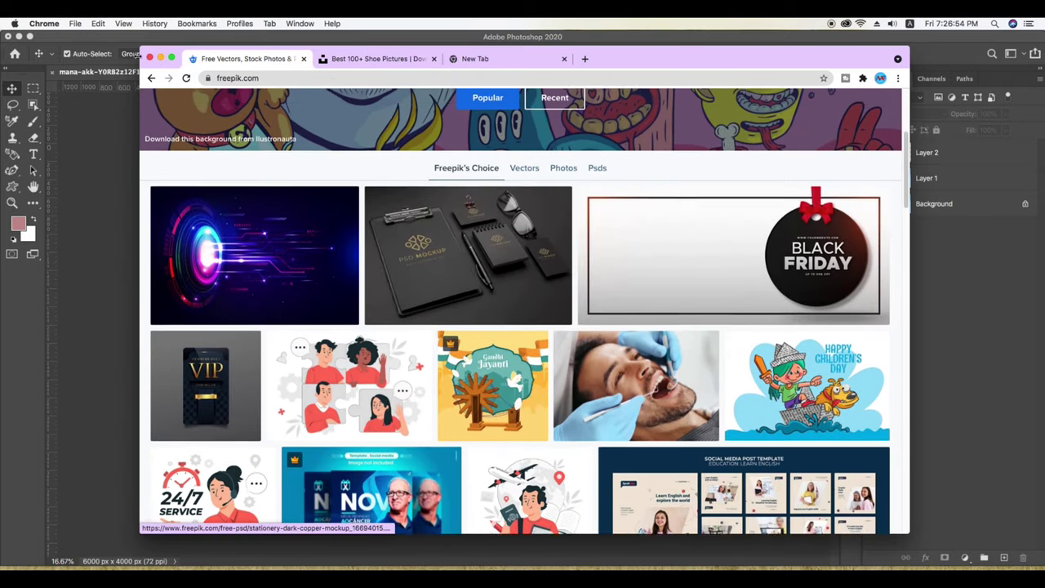
left_click(160, 59)
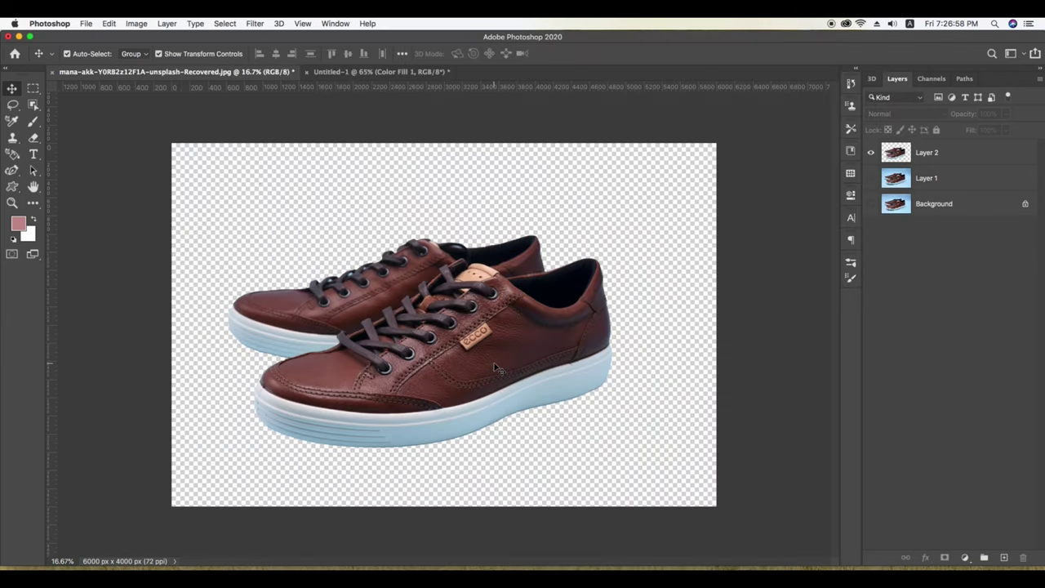
Drag the cut-out shoe into Untitled-1 and convert it to a smart object named 'shoe'
left_click_drag(496, 367, 426, 90)
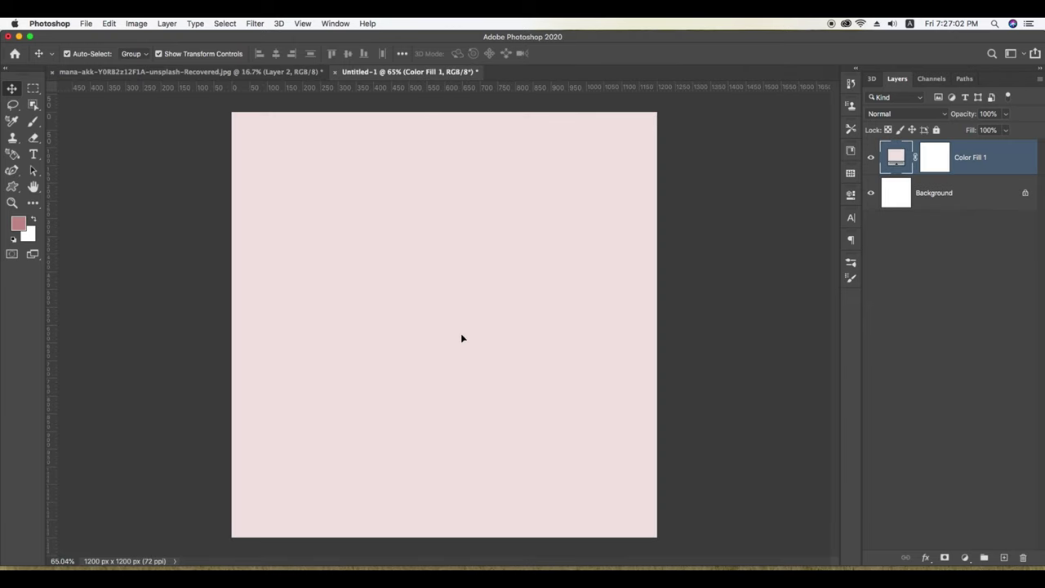
left_click_drag(425, 90, 459, 341)
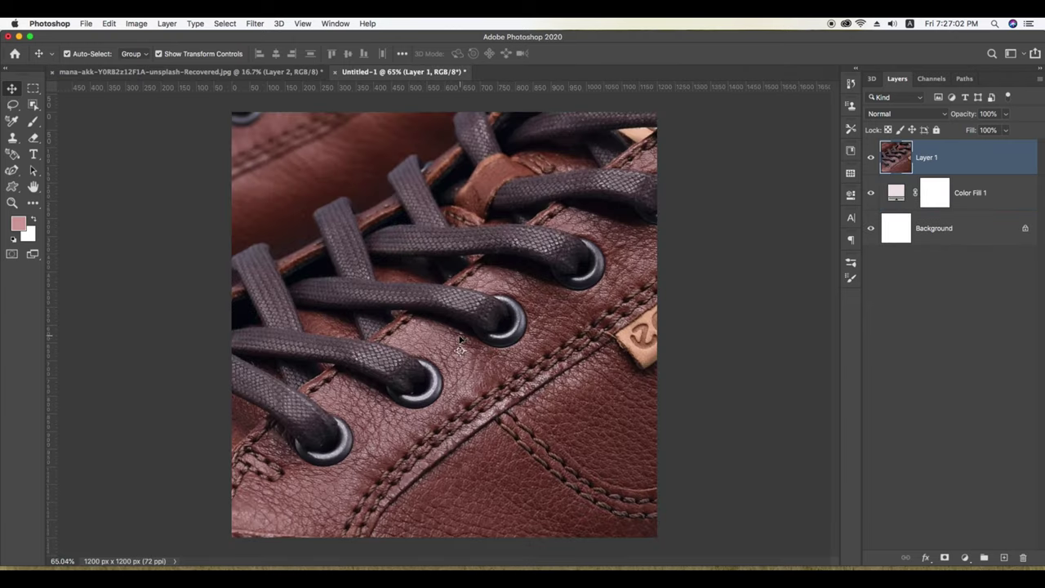
scroll(460, 343, "down", 5)
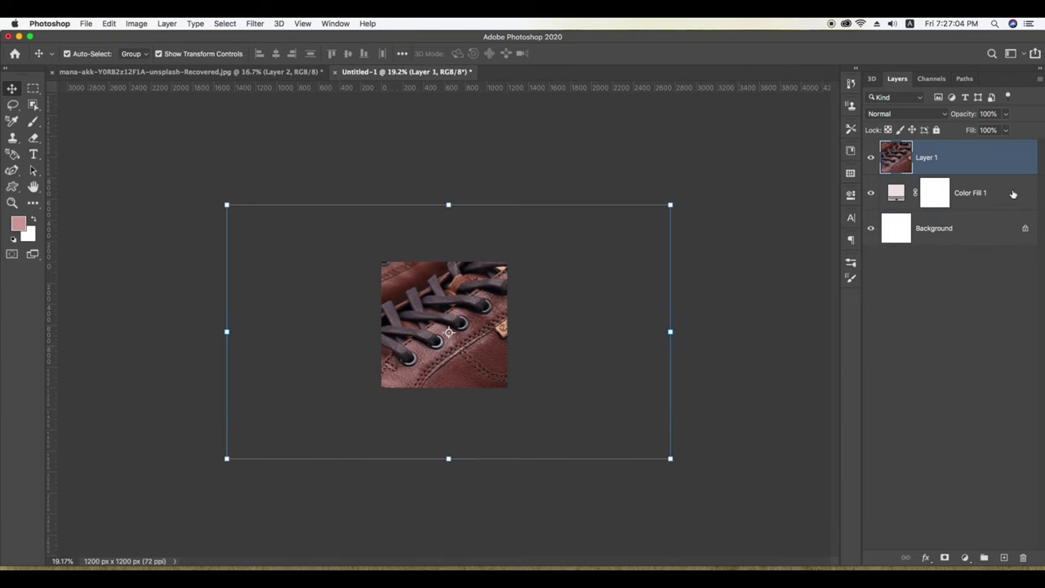
right_click(954, 158)
left_click(856, 247)
type("shoe")
key("Return")
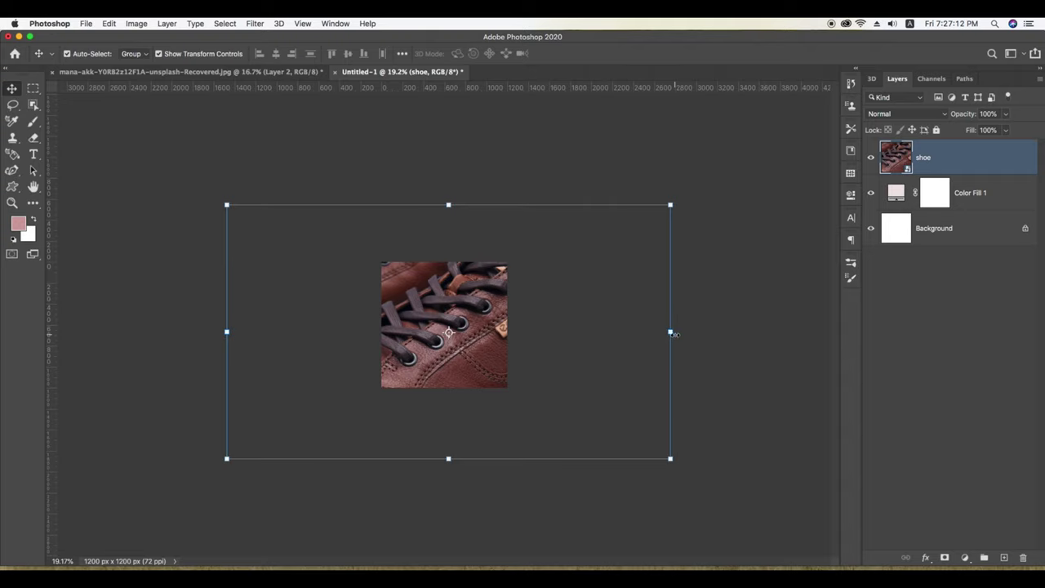
Scale the shoe to 18.48% and rotate it −14° near the canvas centre
left_click_drag(670, 332, 487, 333)
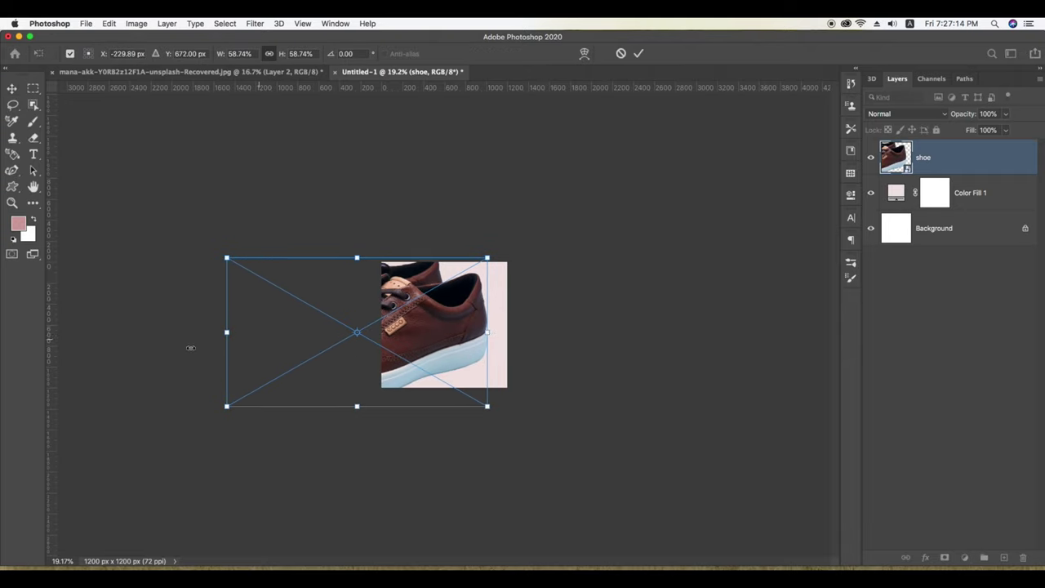
left_click_drag(226, 333, 406, 332)
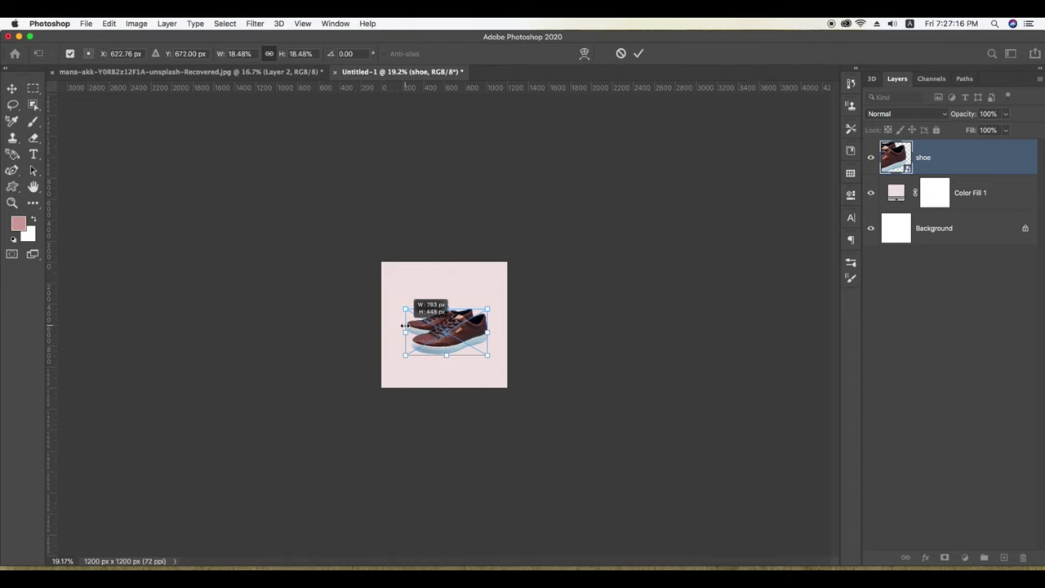
scroll(445, 327, "up", 5)
scroll(468, 333, "up", 1)
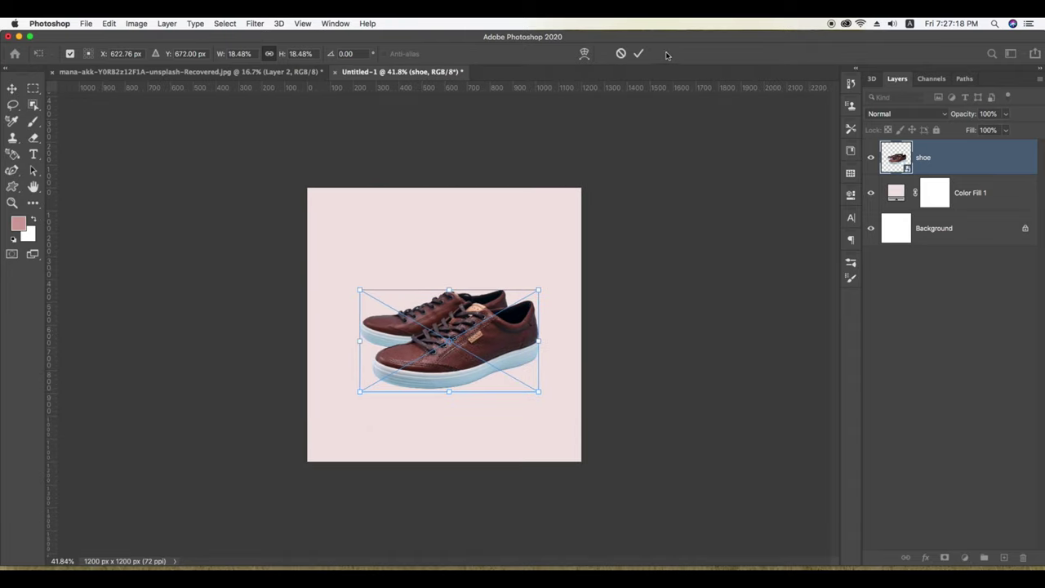
left_click(640, 54)
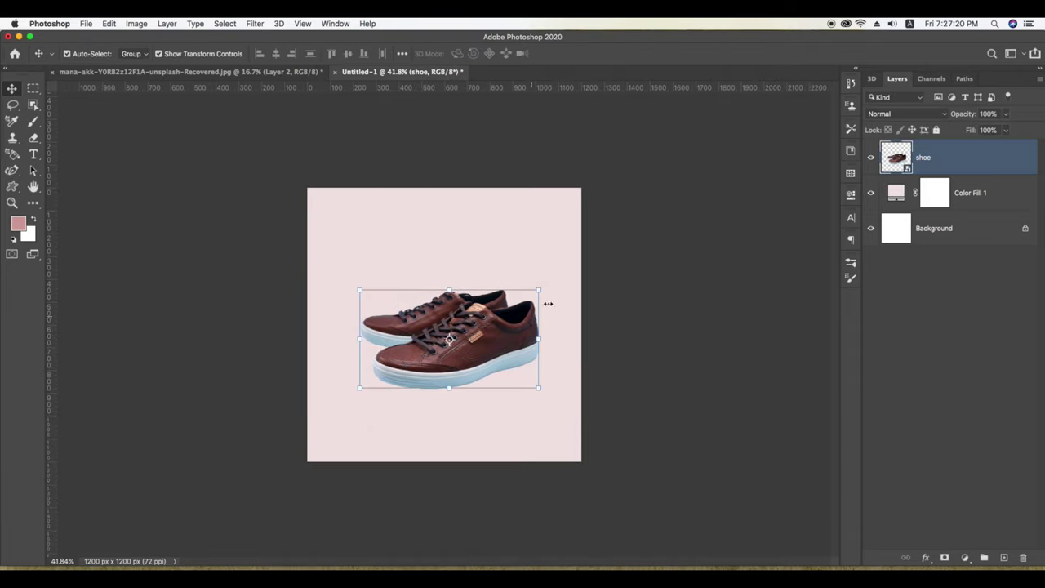
left_click_drag(547, 287, 536, 260)
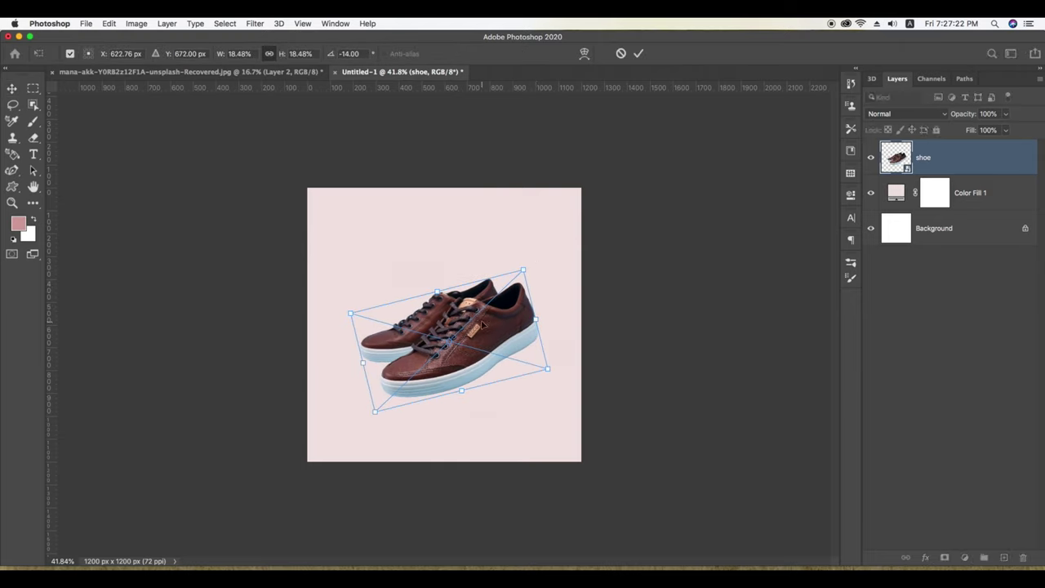
left_click(639, 54)
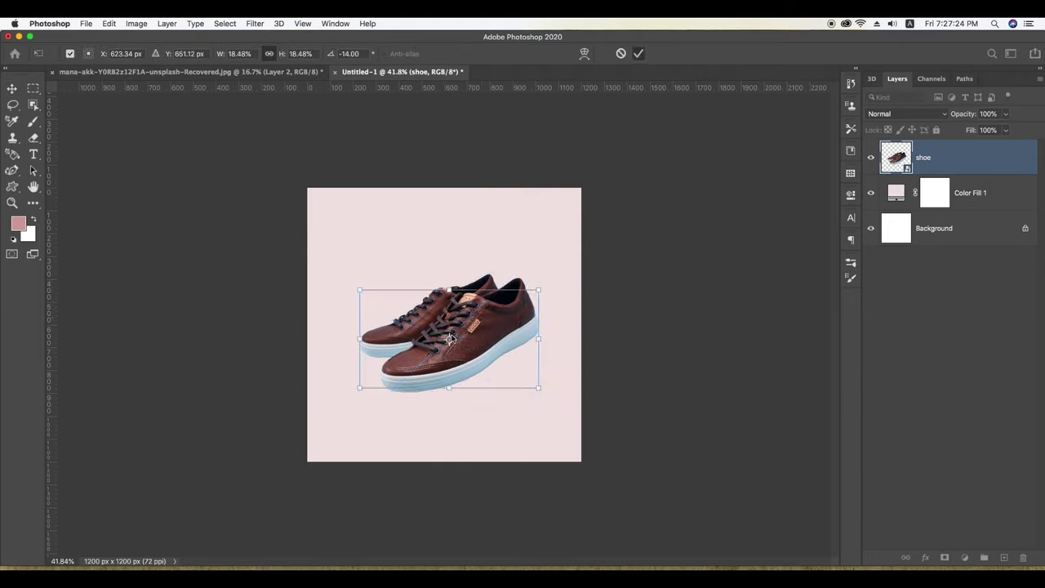
left_click(639, 53)
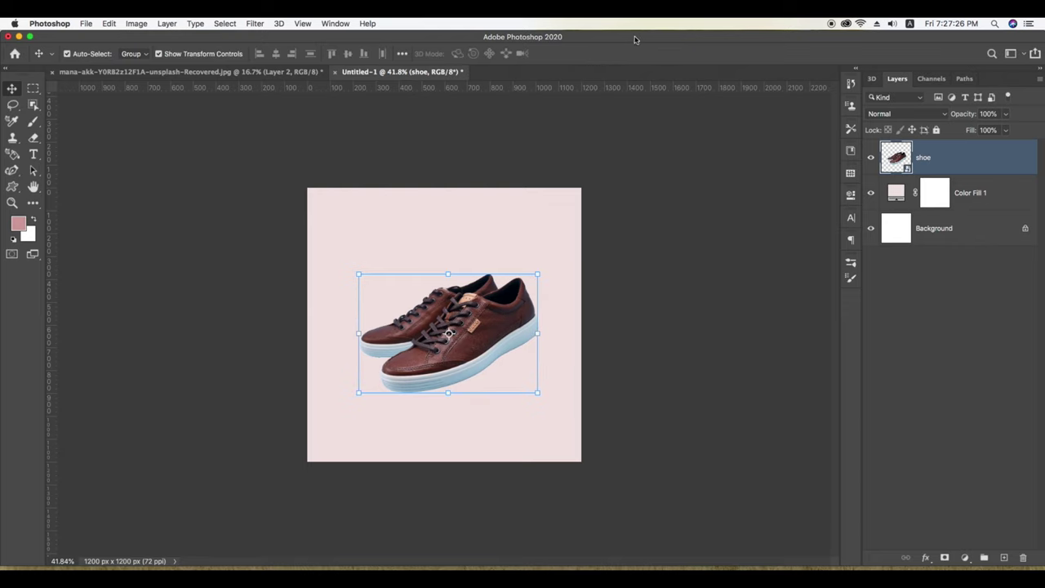
left_click(561, 252)
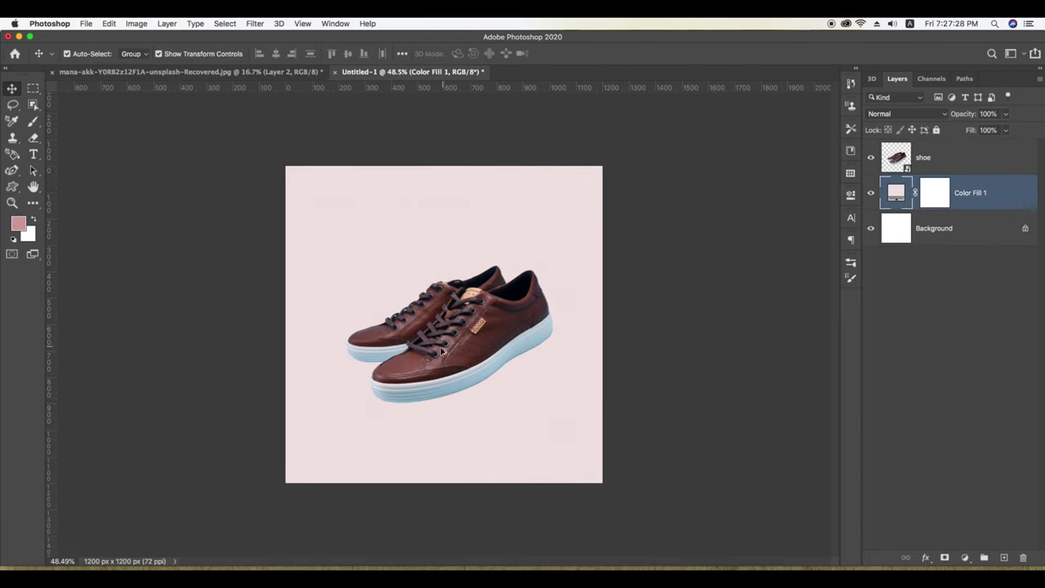
Add a layer mask to the shoe layer and pick a soft round brush with zero hardness
scroll(379, 381, "up", 5)
scroll(320, 234, "down", 2)
scroll(425, 245, "down", 2)
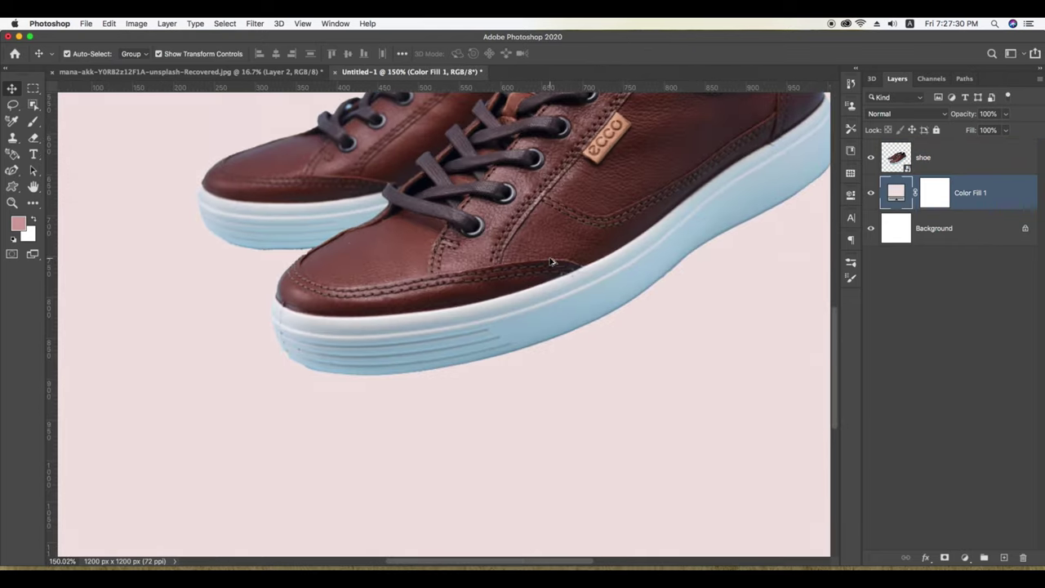
left_click(896, 161)
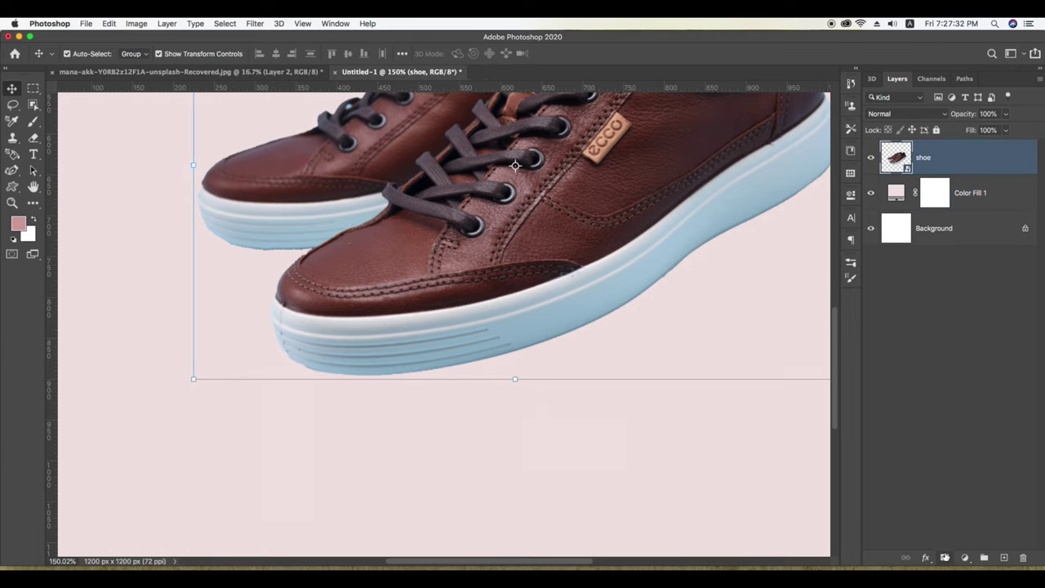
left_click(945, 558)
scroll(376, 250, "up", 2)
key("b")
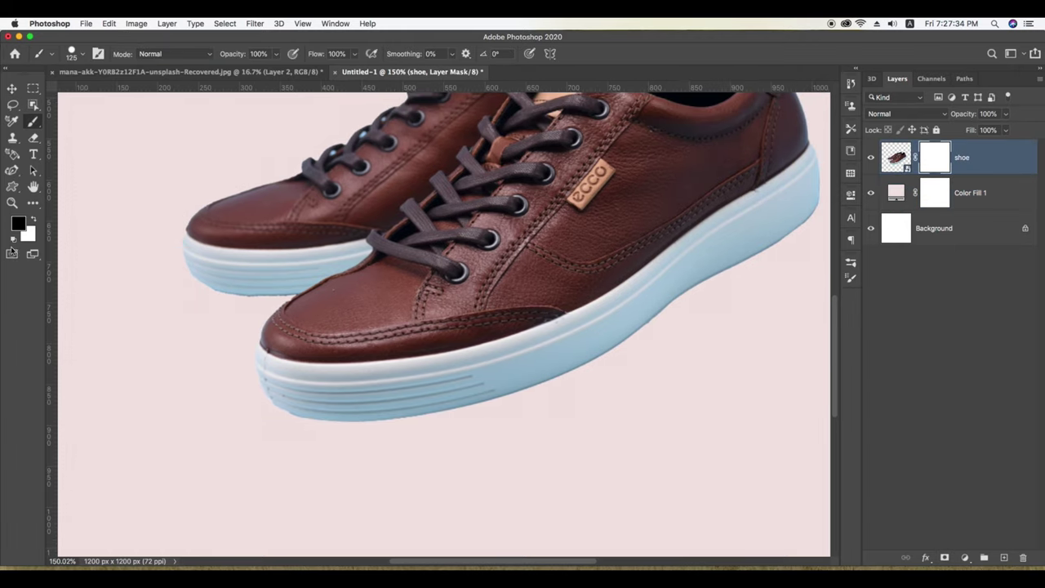
left_click(72, 54)
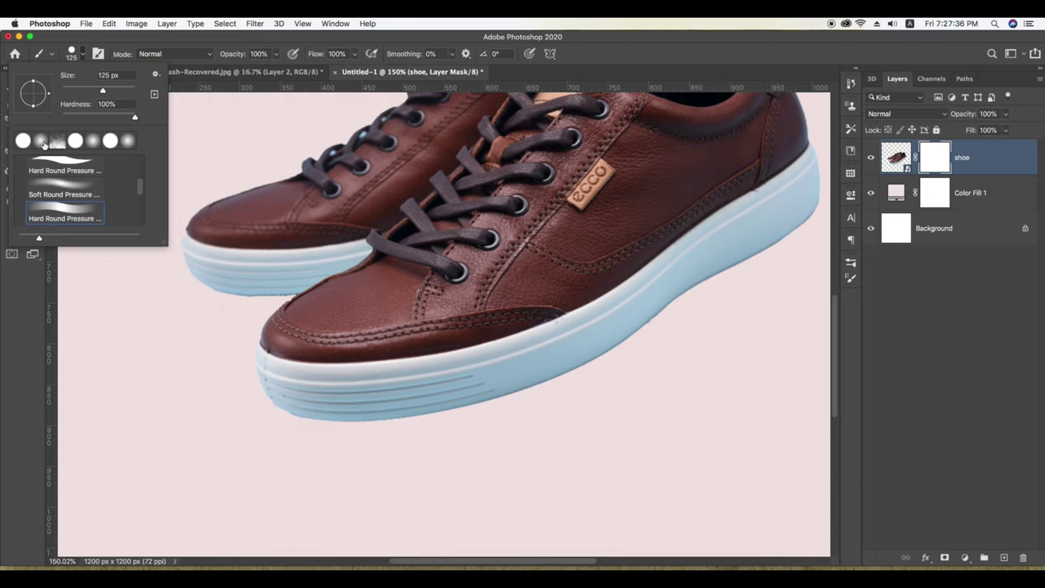
left_click(60, 188)
double_click(60, 188)
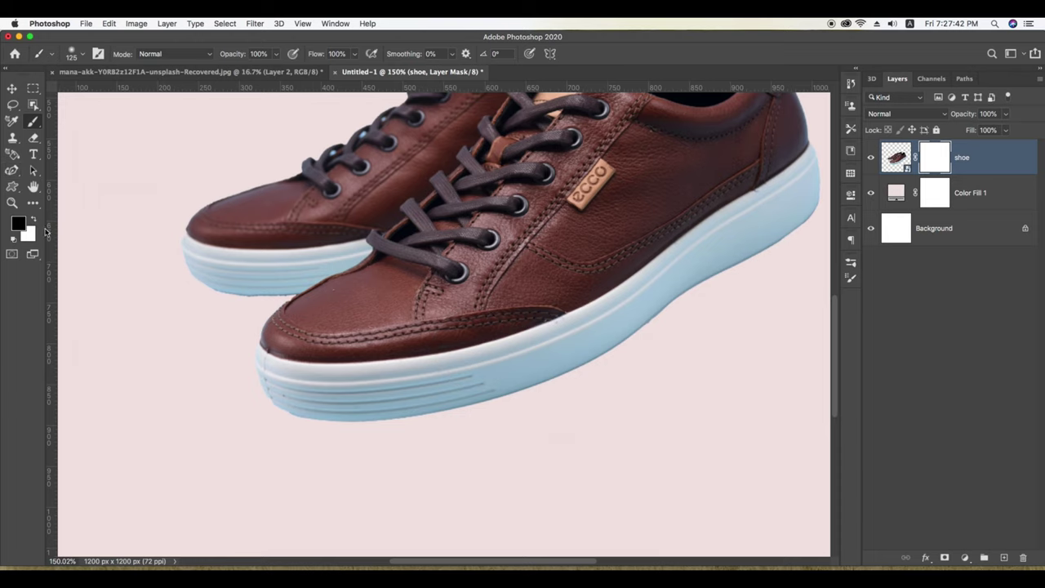
Paint black on the mask to hide the faint residue below the sole
key("x")
key("x")
key("x")
key("x")
key("x")
key("x")
key("x")
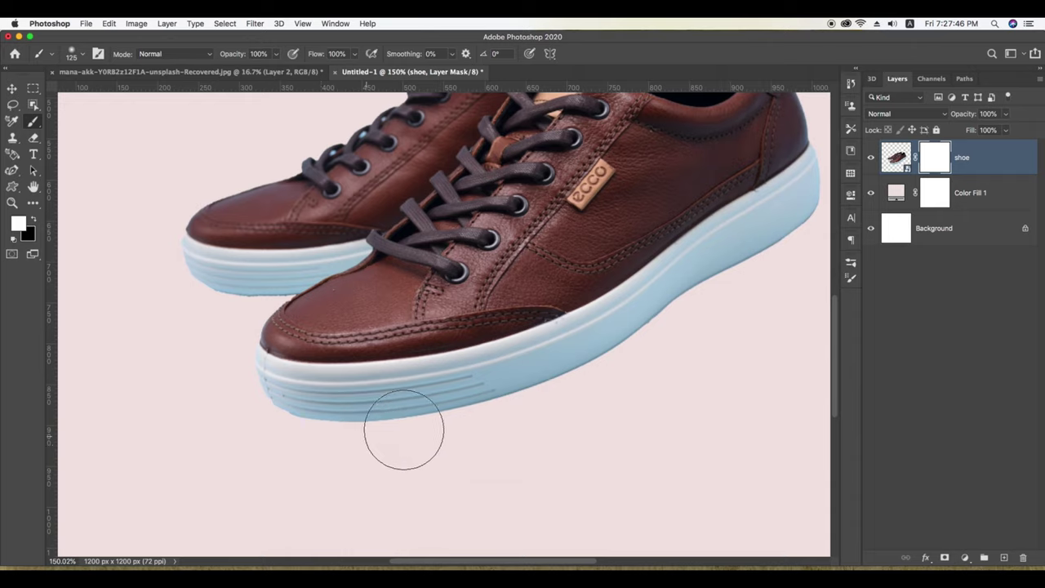
key("x")
mouse_move(315, 444)
left_mouse_down()
mouse_move(409, 436)
mouse_move(311, 443)
mouse_move(291, 432)
left_mouse_up()
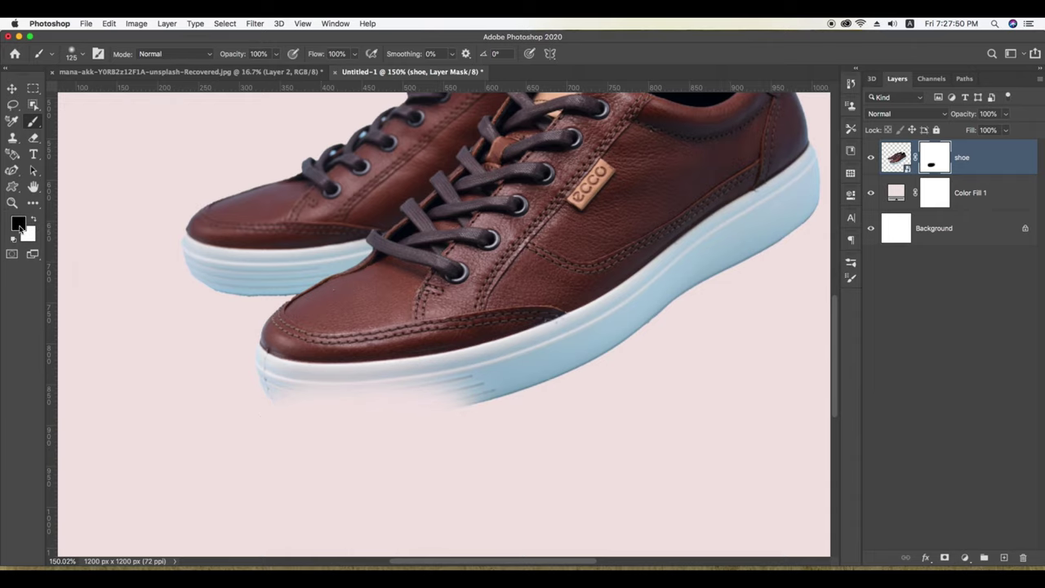
key("x")
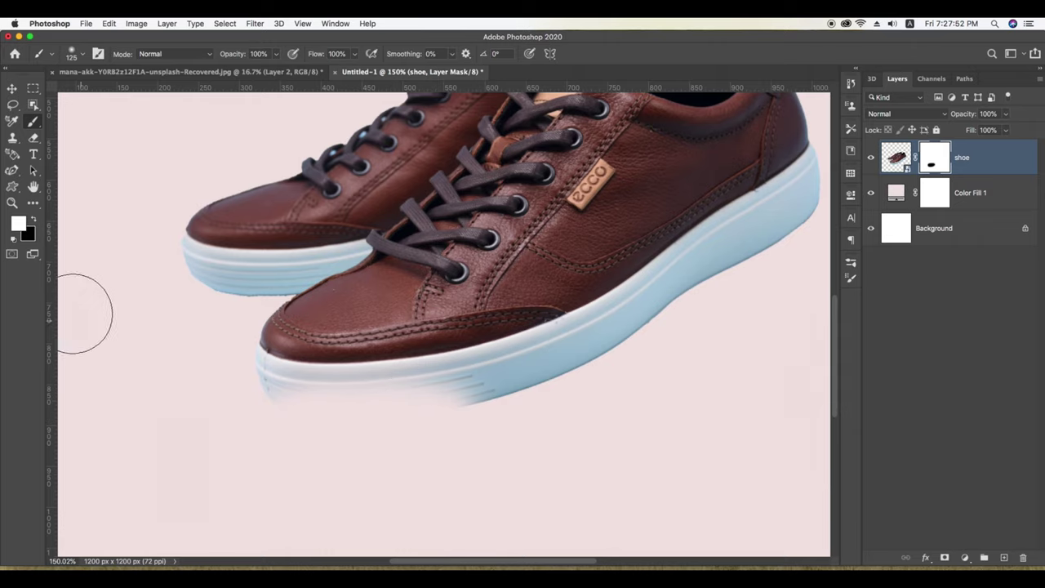
mouse_move(460, 401)
left_mouse_down()
mouse_move(356, 415)
mouse_move(250, 409)
mouse_move(292, 439)
mouse_move(283, 450)
left_mouse_up()
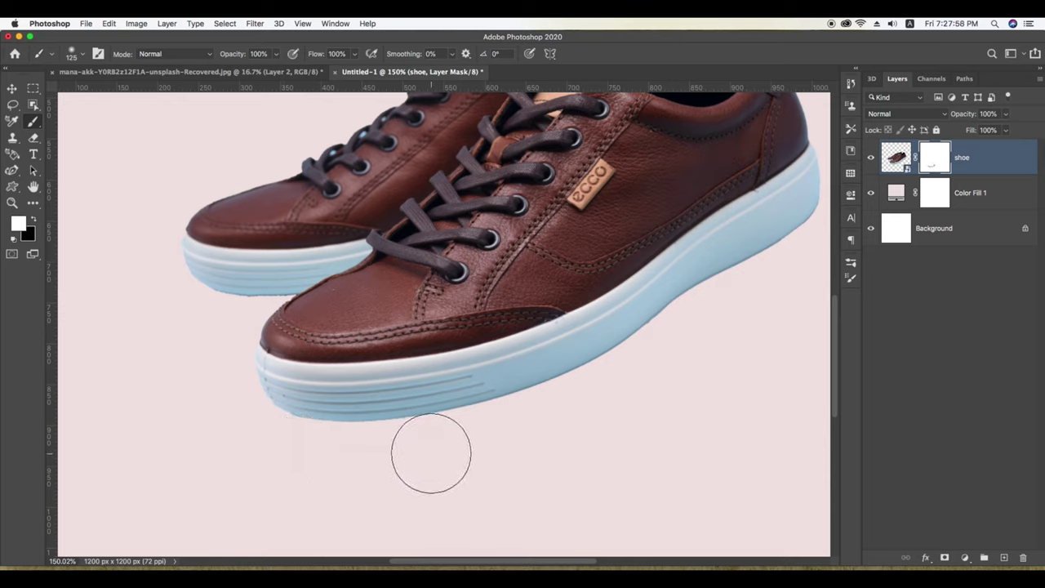
key("x")
mouse_move(476, 444)
left_mouse_down()
mouse_move(332, 465)
mouse_move(280, 450)
left_mouse_up()
Reduce the brush size to about 9 px for finer mask edits
key("bracketleft")
key("bracketleft")
key("bracketleft")
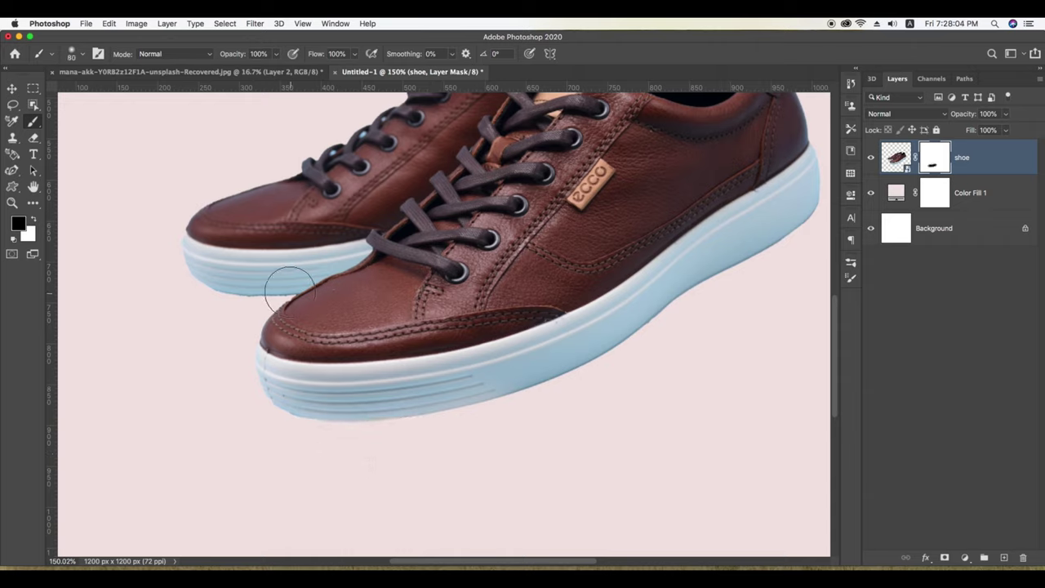
left_click(71, 53)
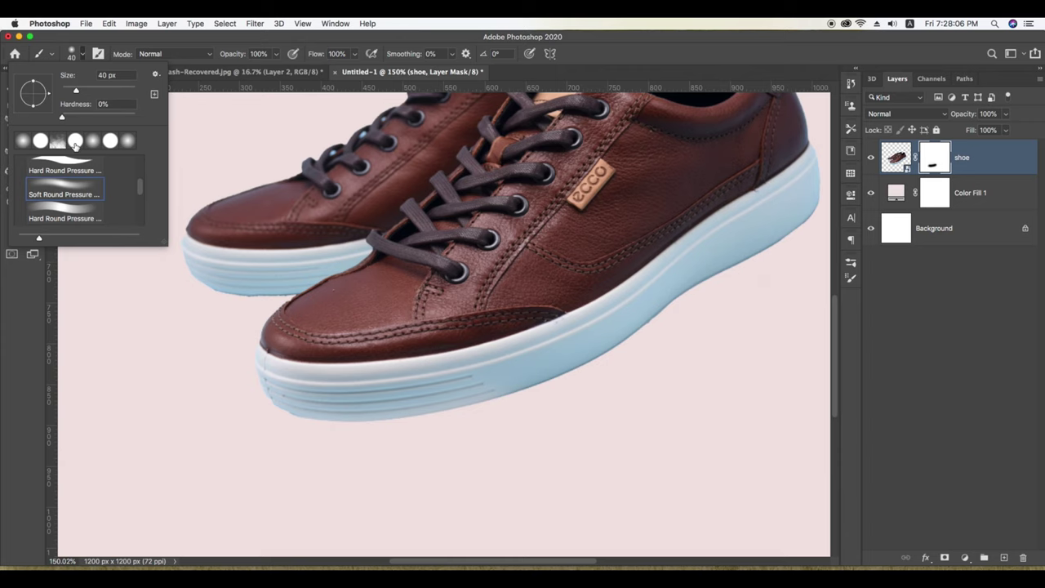
scroll(285, 300, "up", 1)
scroll(284, 301, "up", 1)
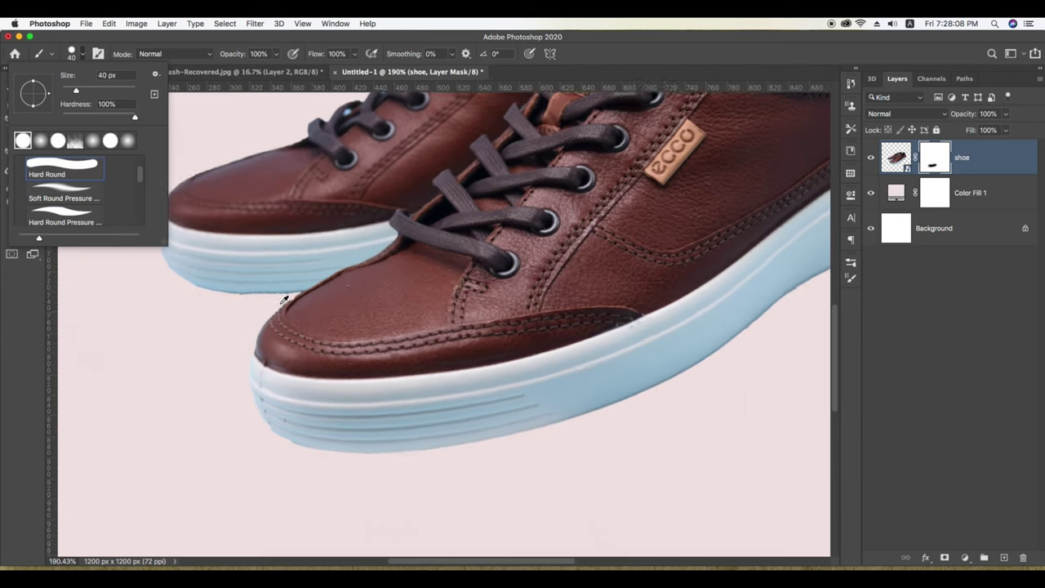
scroll(284, 300, "up", 2)
scroll(284, 301, "up", 1)
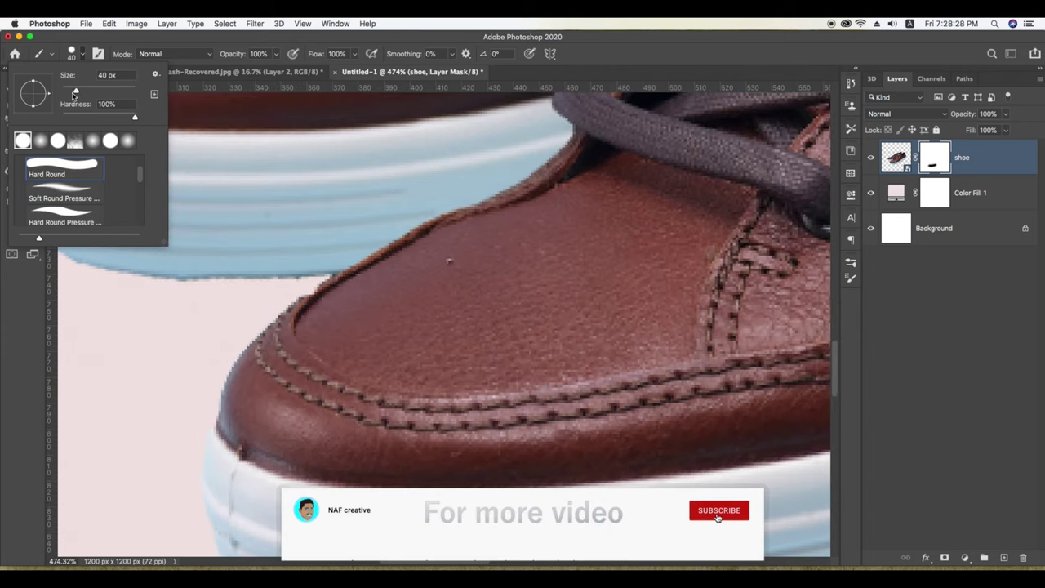
left_click_drag(74, 93, 68, 92)
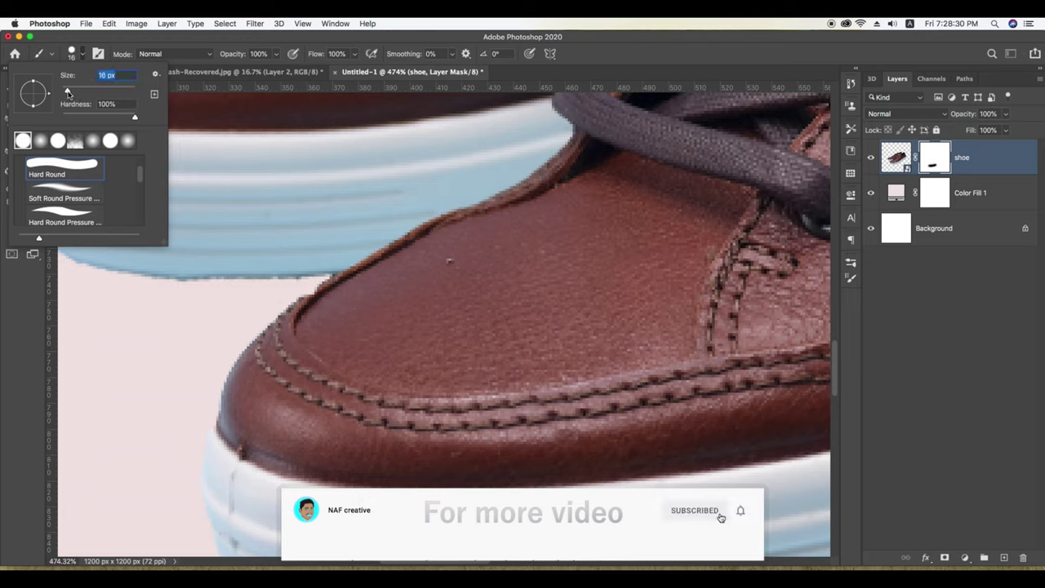
left_click(258, 297)
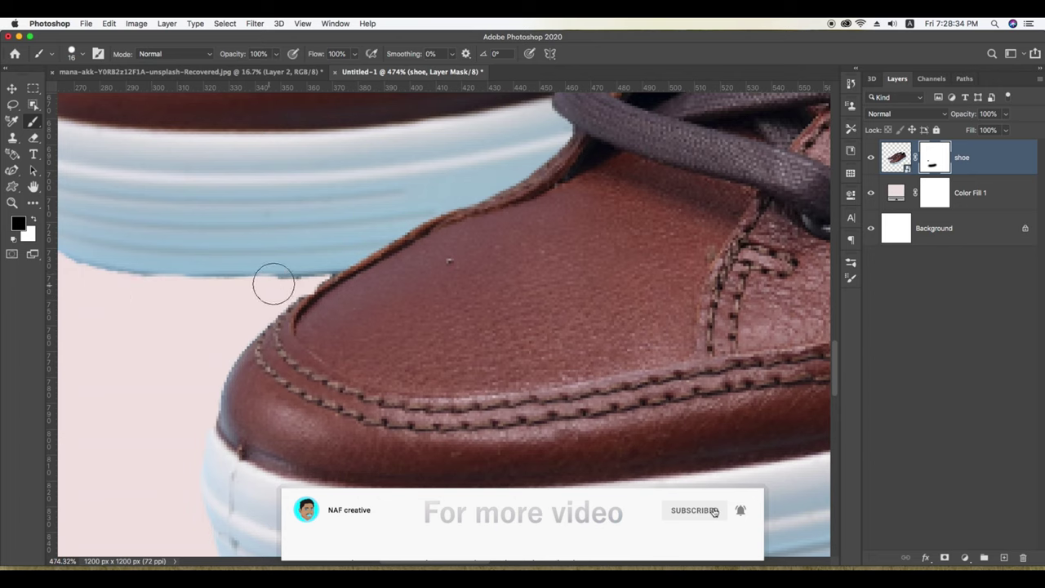
key("bracketleft")
key("bracketleft")
key("bracketleft")
key("bracketleft")
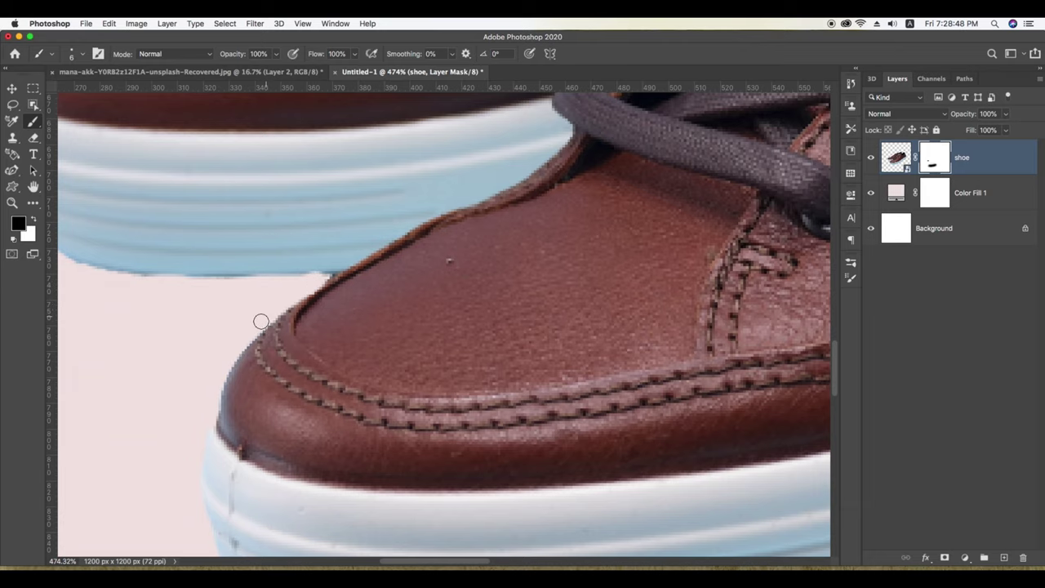
scroll(258, 325, "down", 3)
scroll(262, 321, "down", 3)
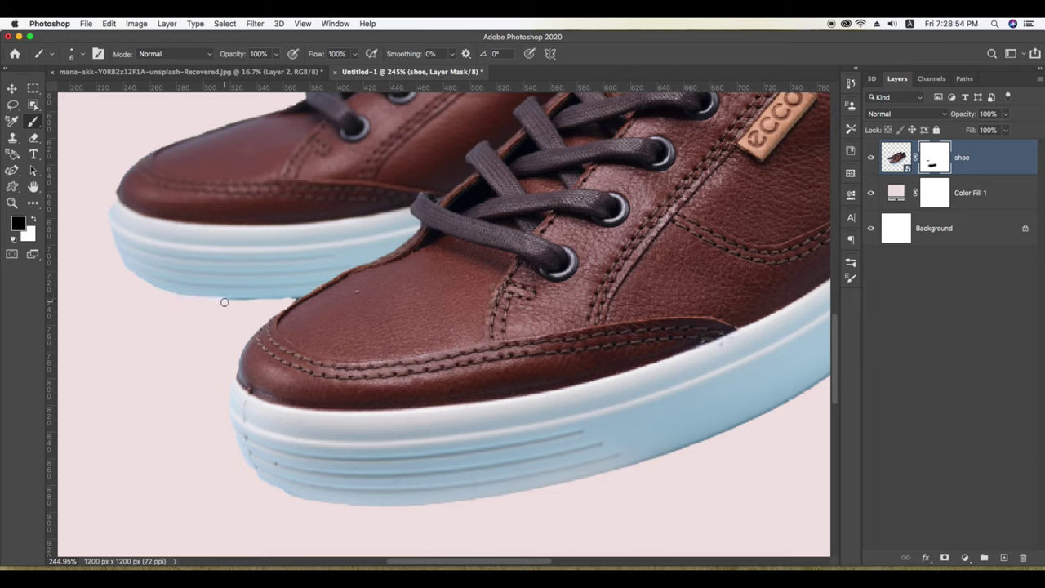
scroll(257, 303, "down", 2)
scroll(255, 306, "down", 2)
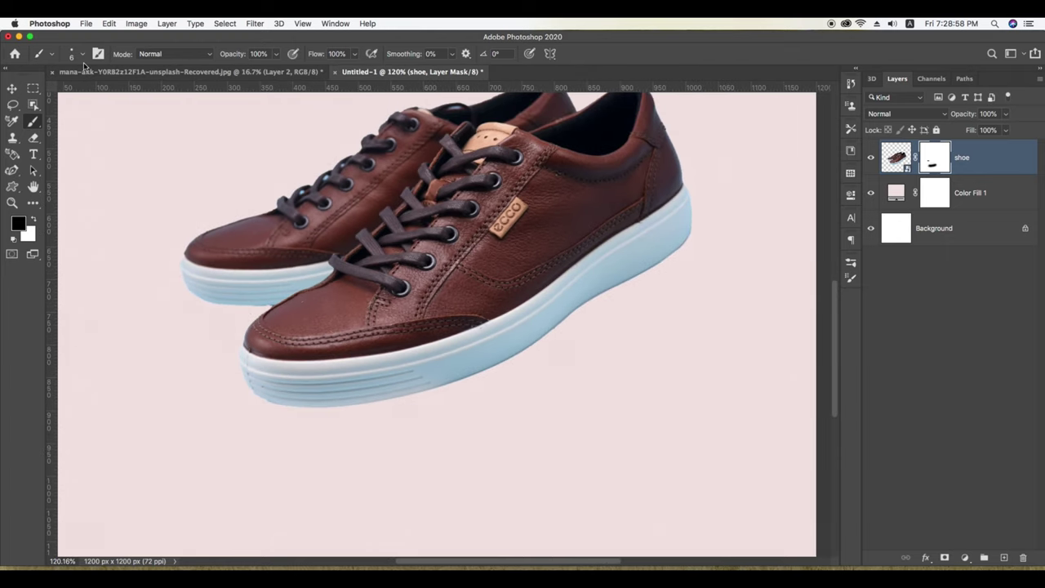
With a 60 px Soft Round brush, paint black along the sole's right edge on the mask
left_click(72, 56)
left_click(93, 142)
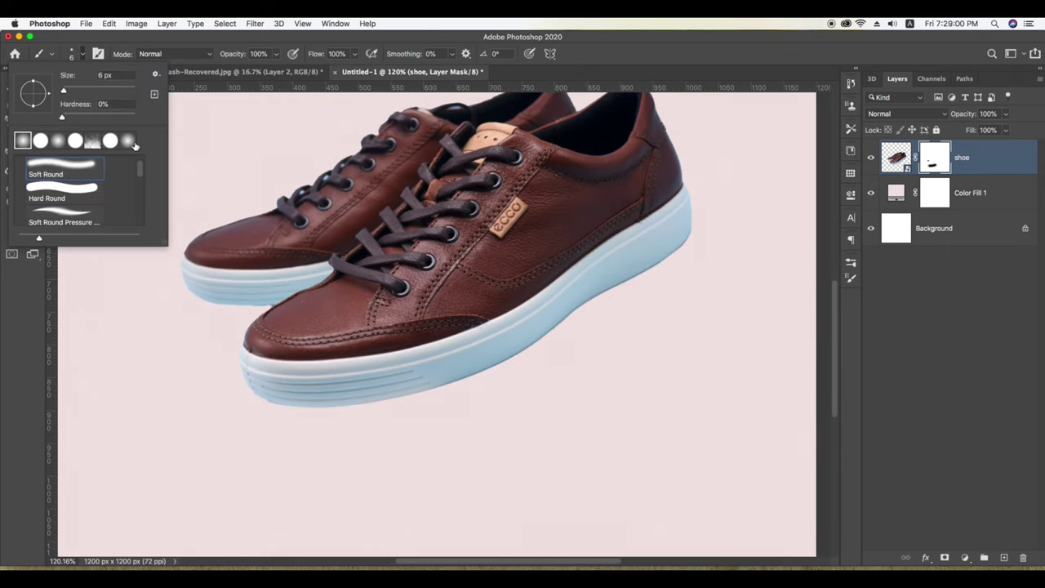
key("Return")
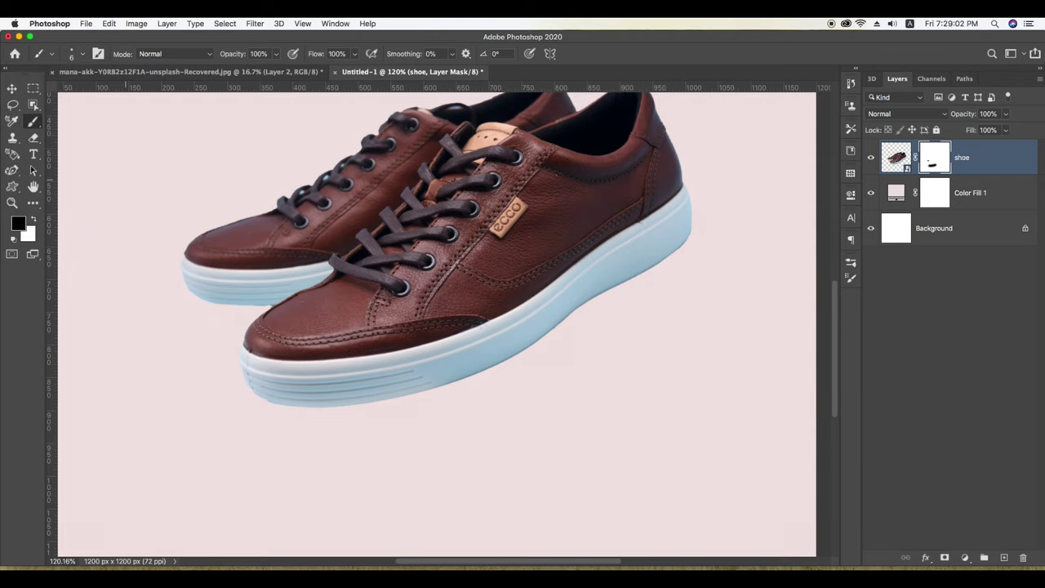
scroll(330, 319, "up", 1)
scroll(349, 346, "up", 1)
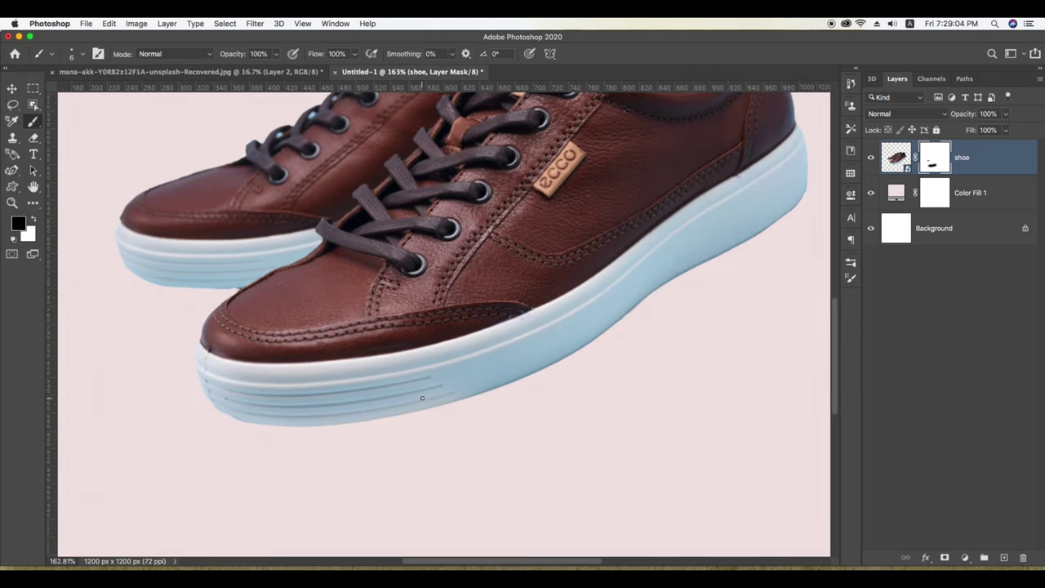
key("bracketright")
key("bracketright")
key("bracketright")
key("bracketright")
key("bracketright")
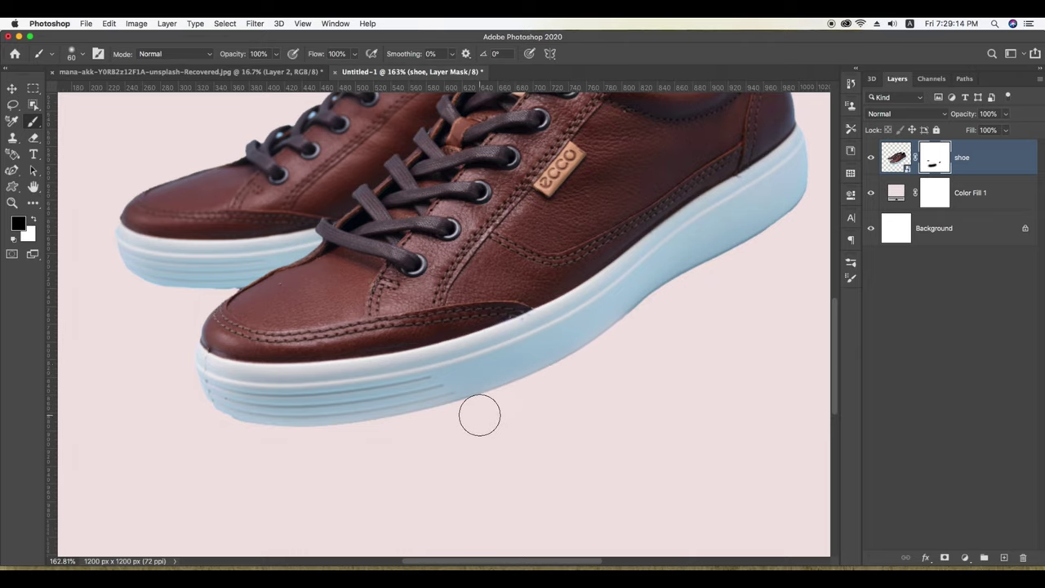
left_click_drag(675, 303, 508, 413)
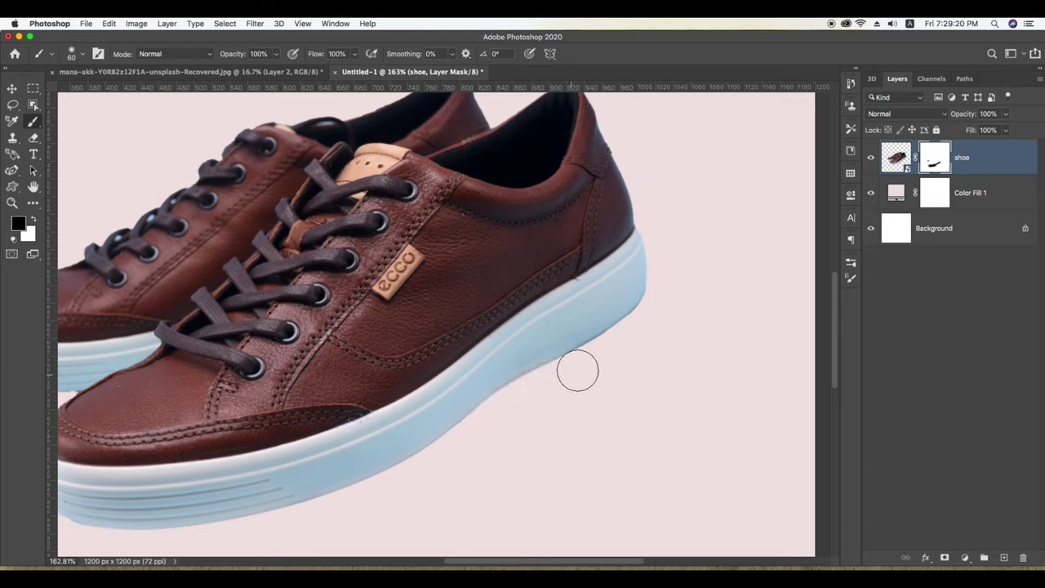
left_click_drag(578, 371, 665, 325)
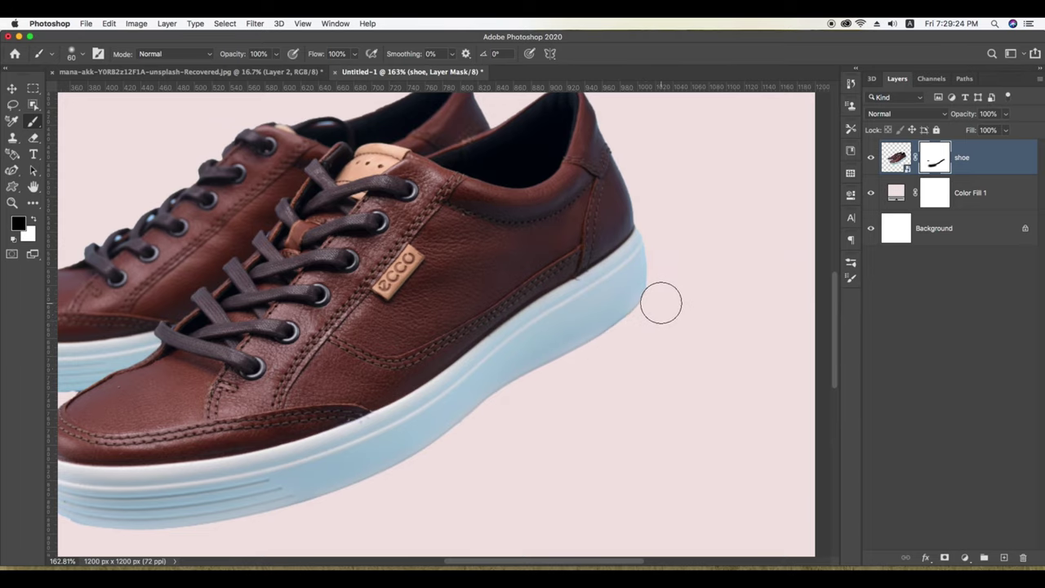
Fit the image on screen, toggle the mask off and on to compare, and target the layer image
key("super+0")
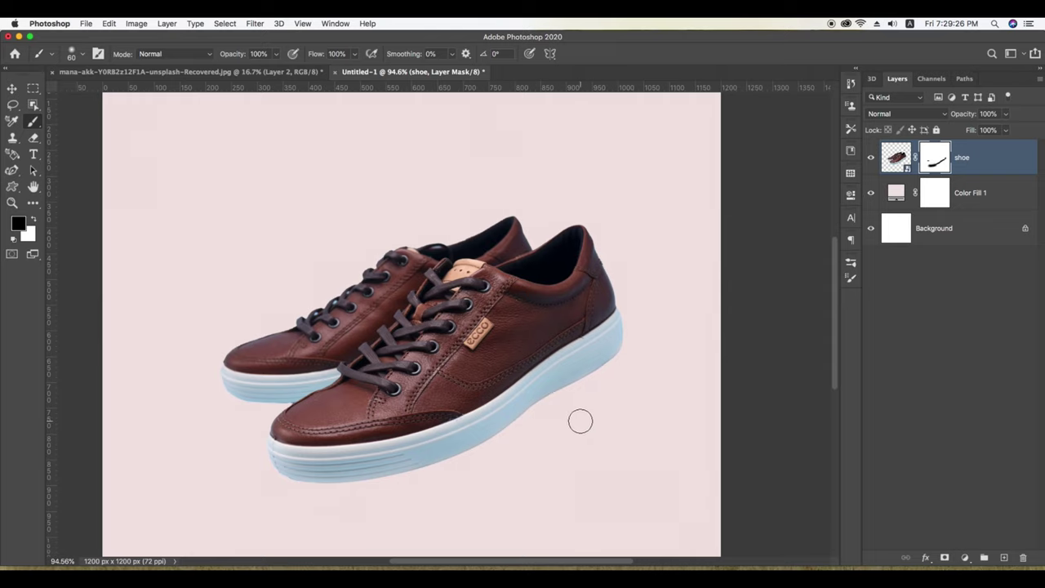
scroll(581, 421, "down", 2)
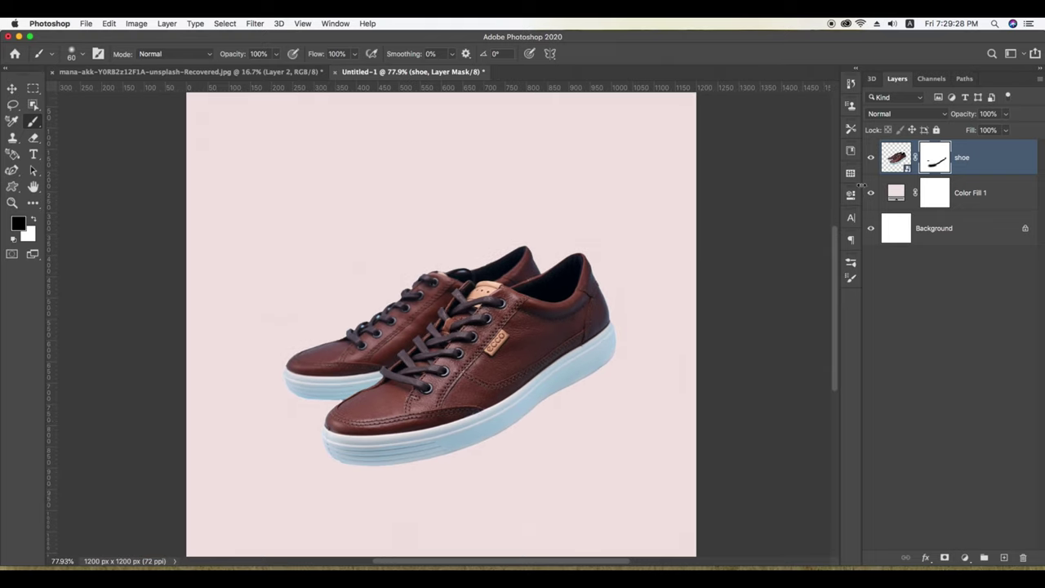
left_click(932, 164, "shift")
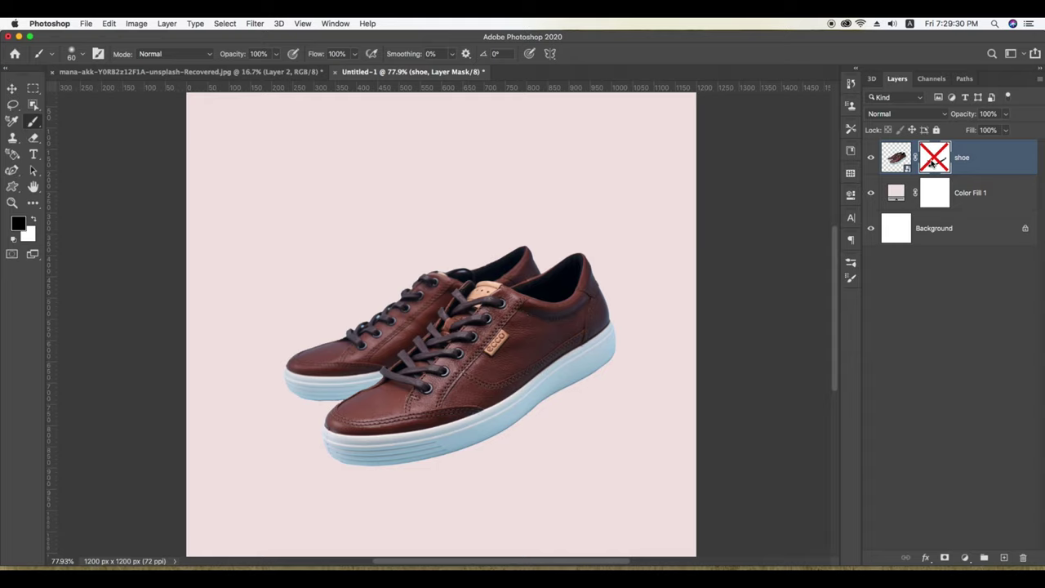
left_click(932, 163, "shift")
scroll(535, 429, "up", 1)
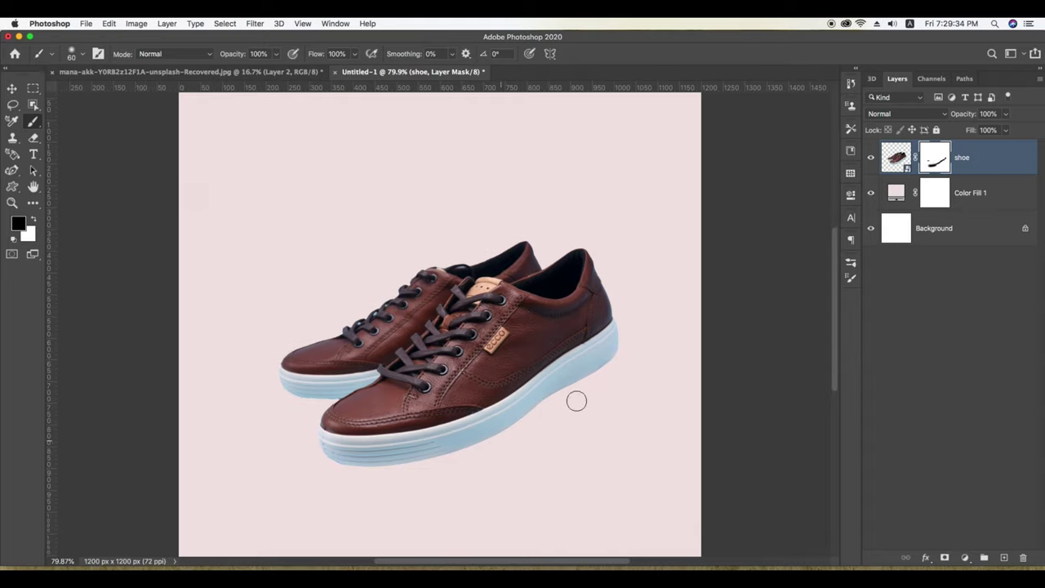
left_click(899, 169)
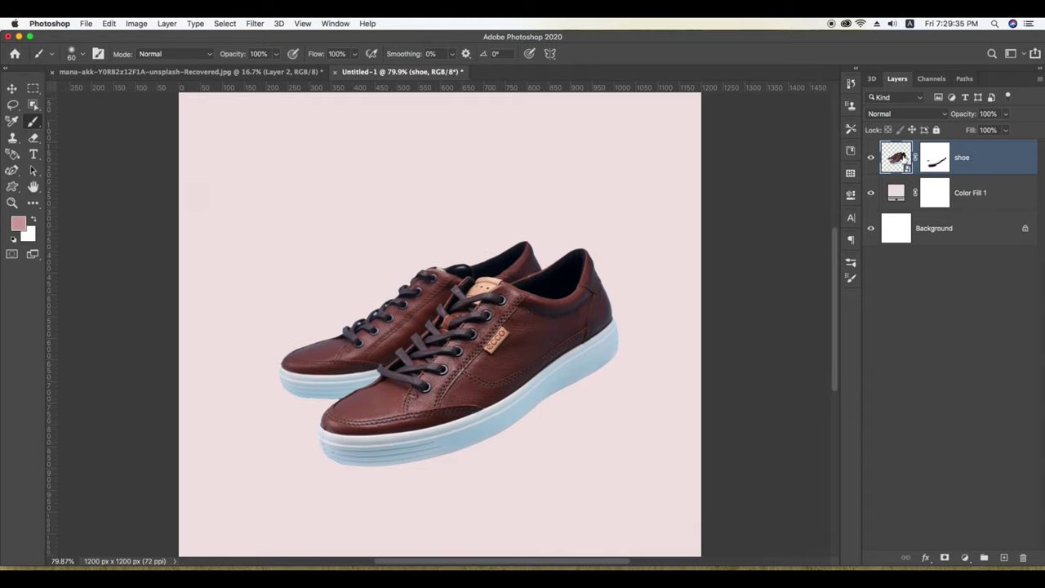
Rasterize the shoe, convert it for Smart Filters, and nudge it about 37 px higher
right_click(969, 162)
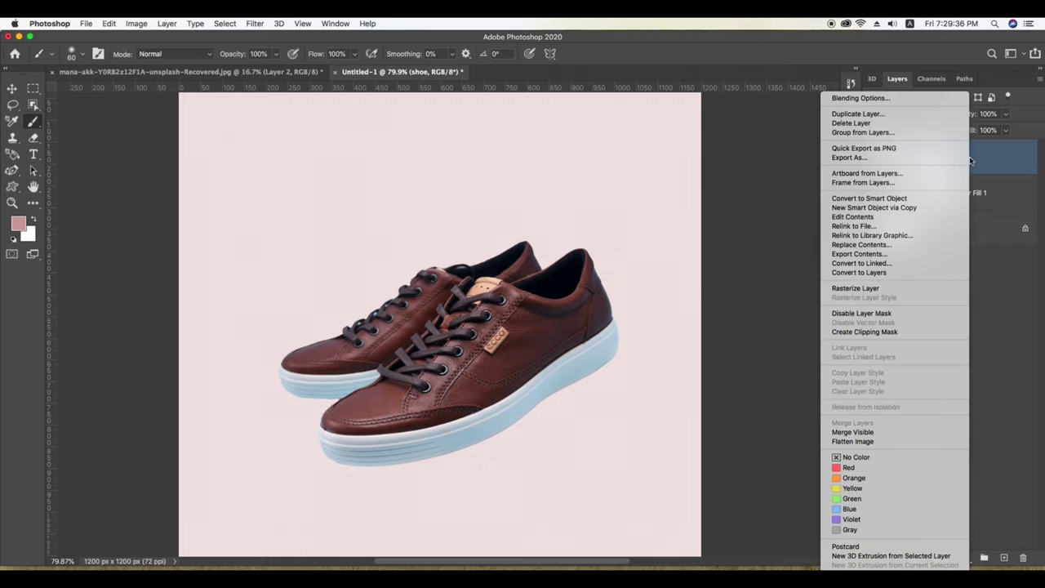
left_click(849, 288)
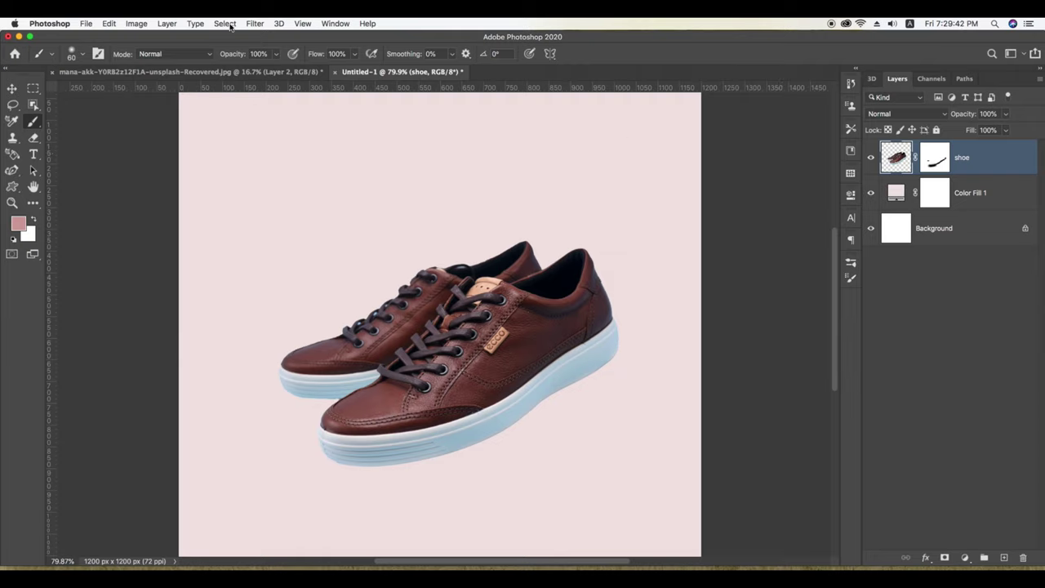
left_click(254, 25)
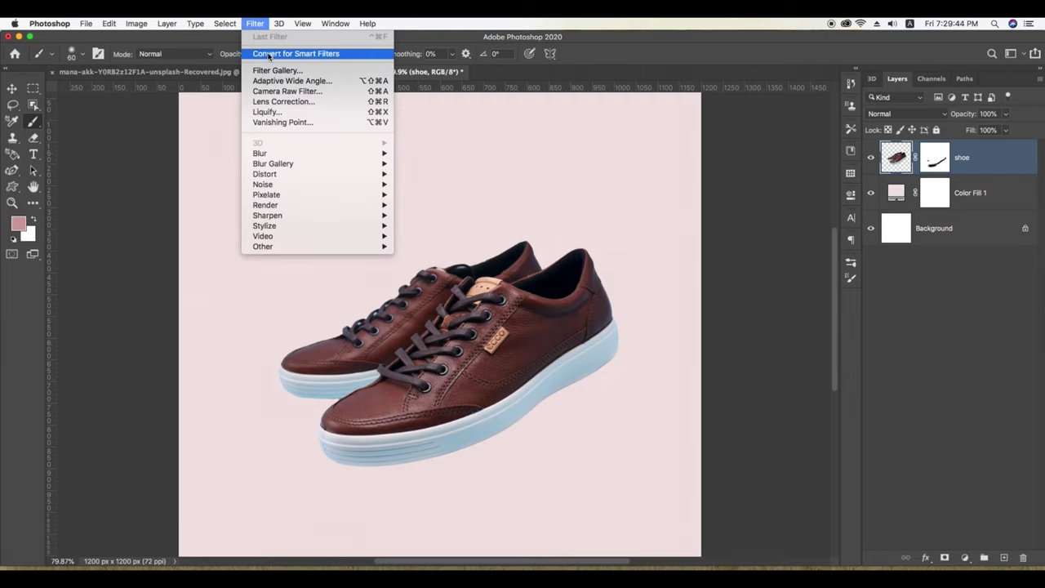
left_click(270, 54)
left_click(606, 223)
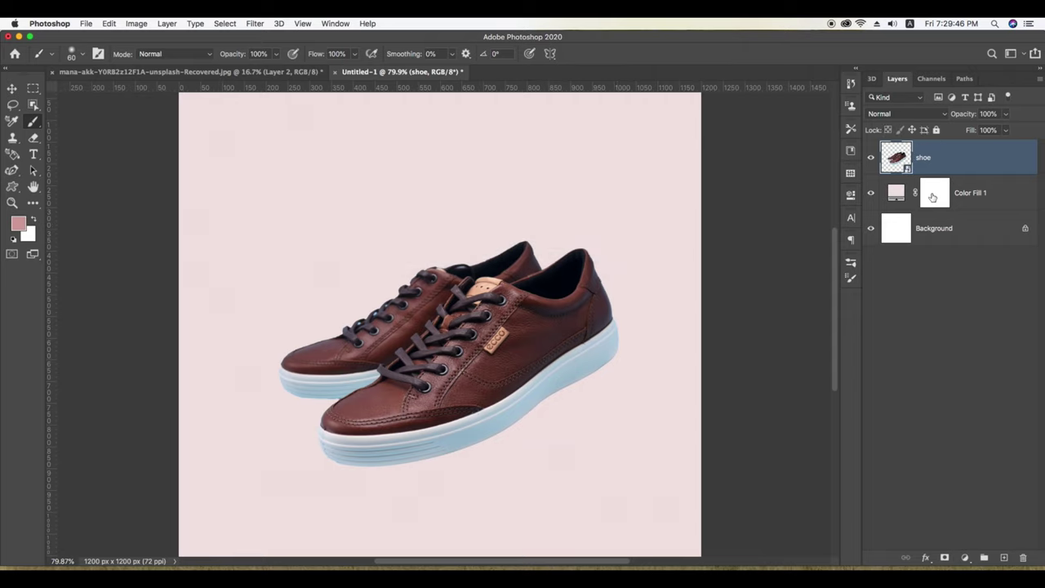
scroll(506, 410, "down", 3)
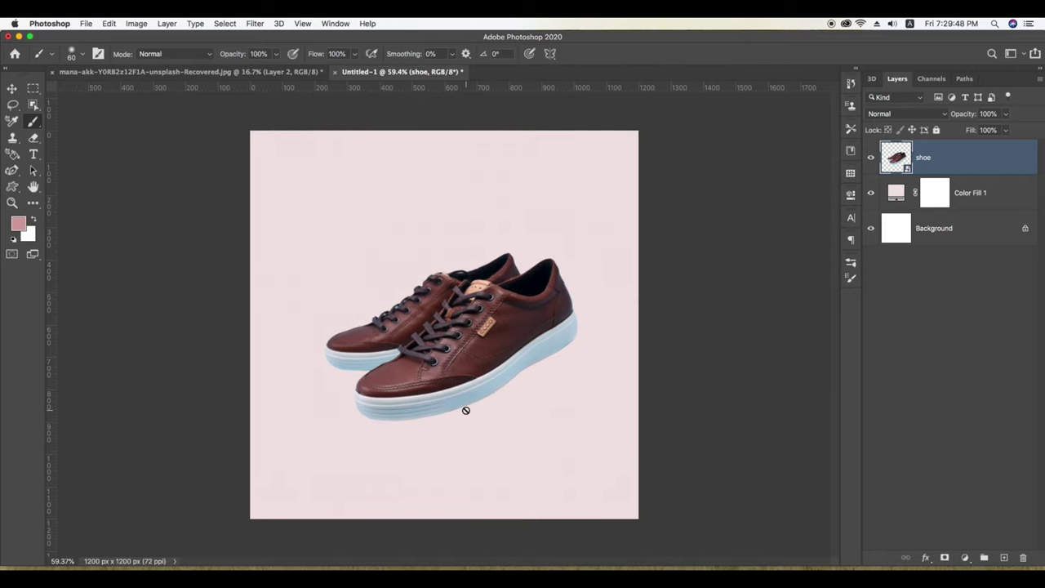
key("v")
left_click_drag(471, 409, 489, 311)
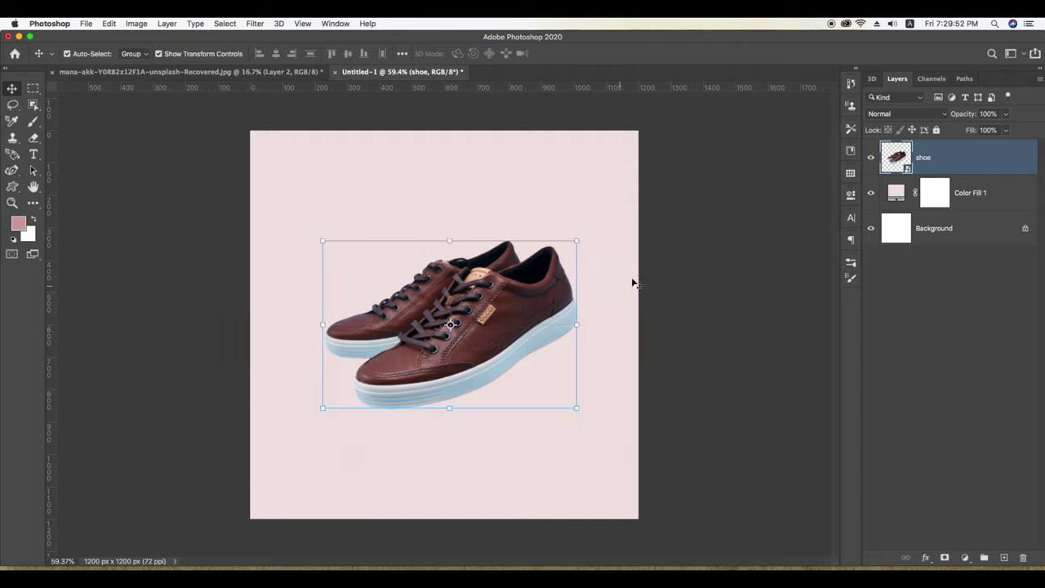
Add a text layer reading 'Style Kick' split onto two lines in the upper left
left_click(608, 235)
key("t")
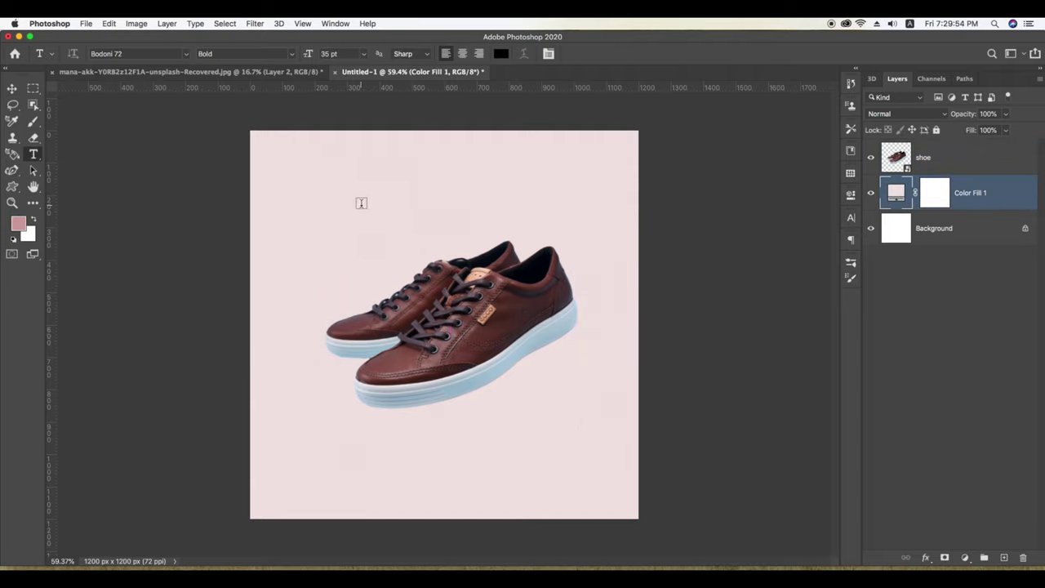
left_click(362, 203)
key("BackSpace")
type("Style Kick")
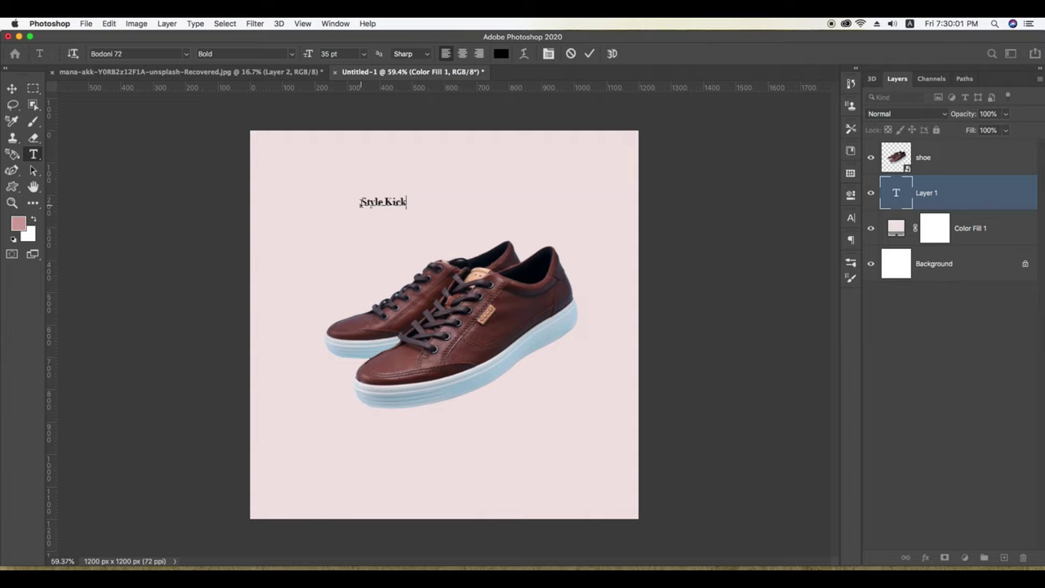
type("s")
left_click(384, 202)
key("Return")
left_click(589, 53)
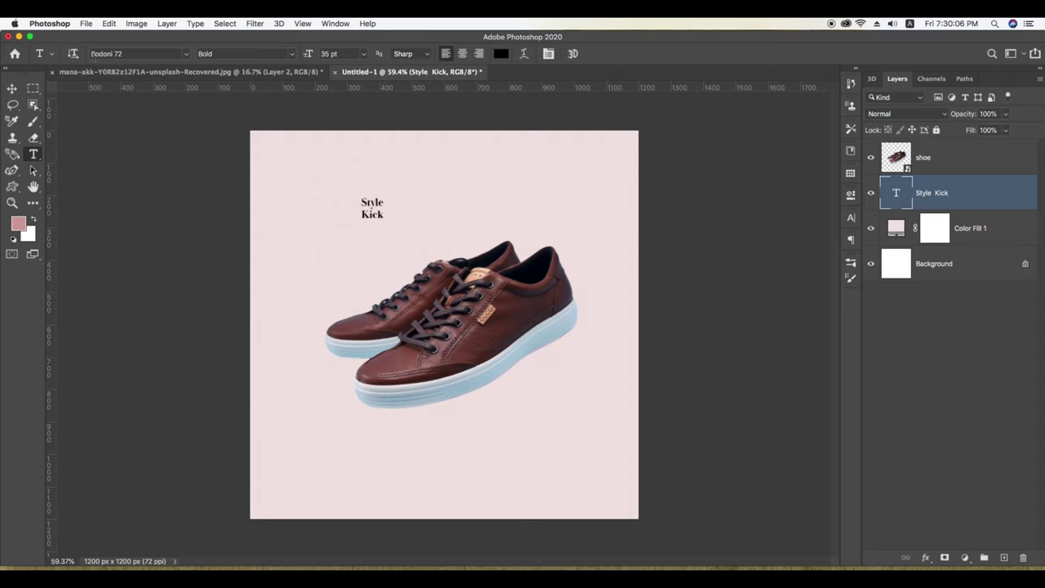
Enlarge the Style Kick title greatly and position it at the top-left above the shoe
key("v")
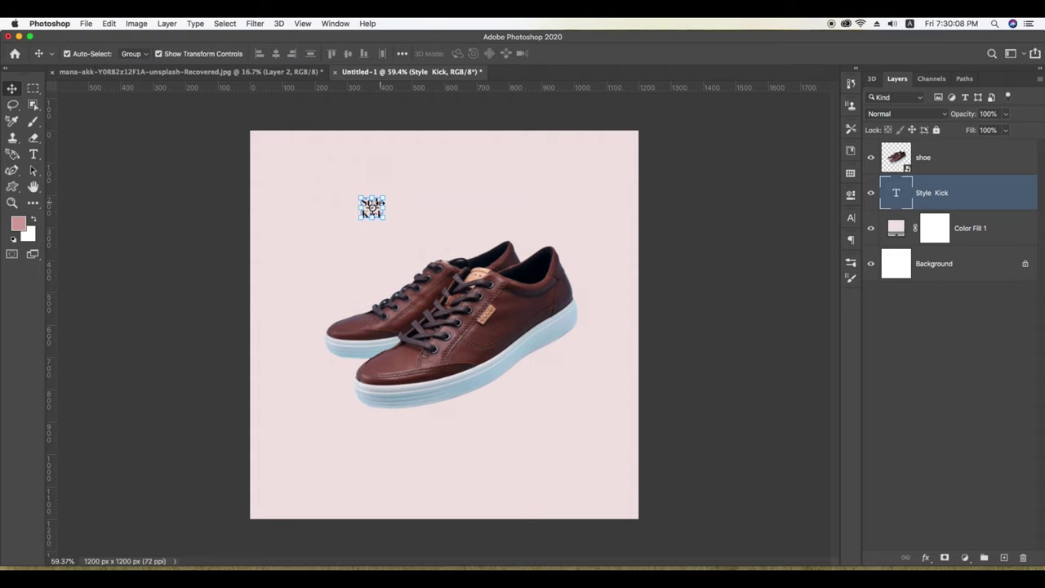
mouse_move(384, 209)
left_mouse_down()
mouse_move(441, 193)
mouse_move(379, 196)
left_mouse_up()
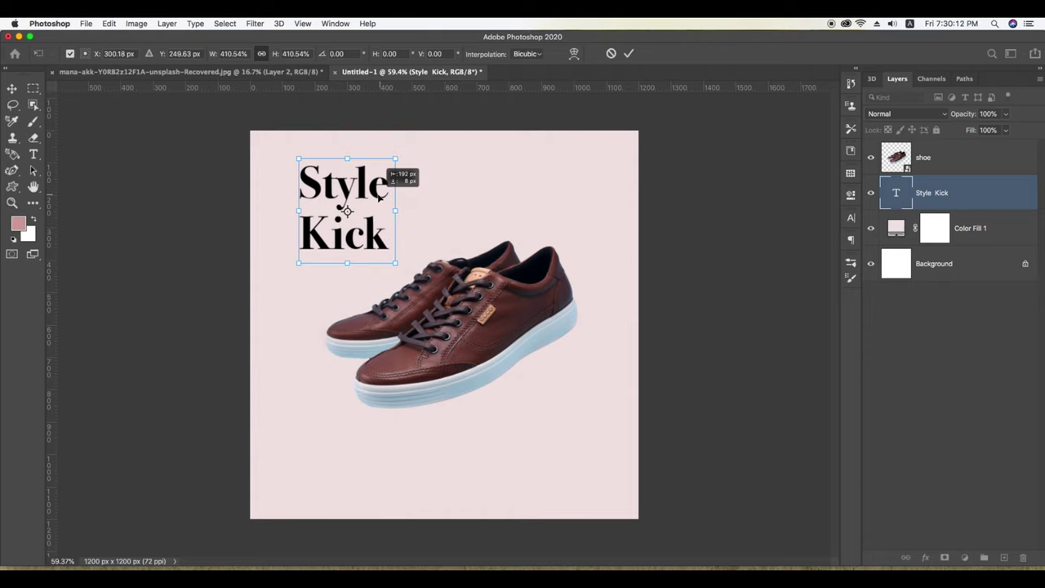
left_click(630, 54)
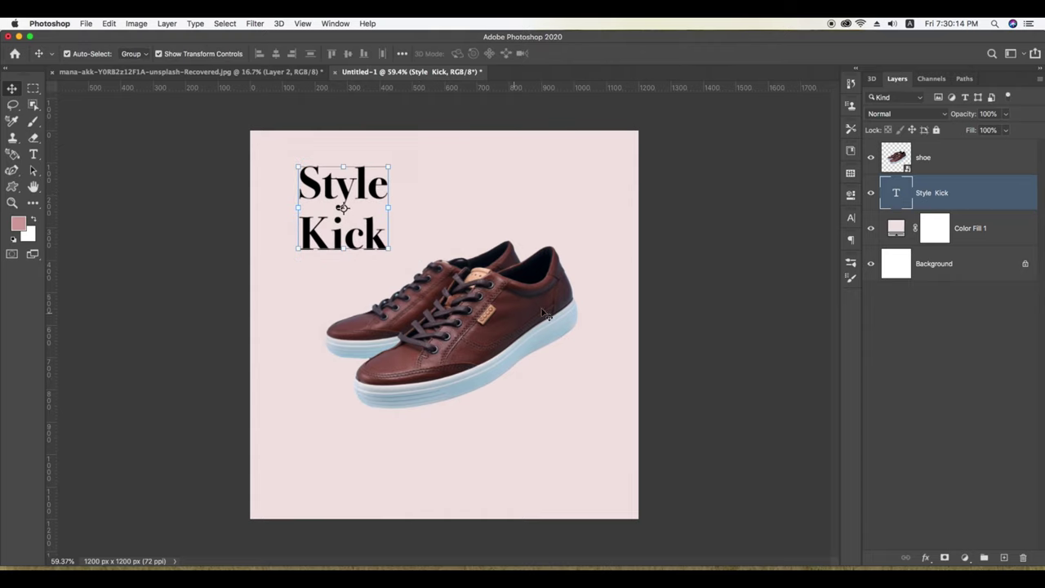
left_click(717, 268)
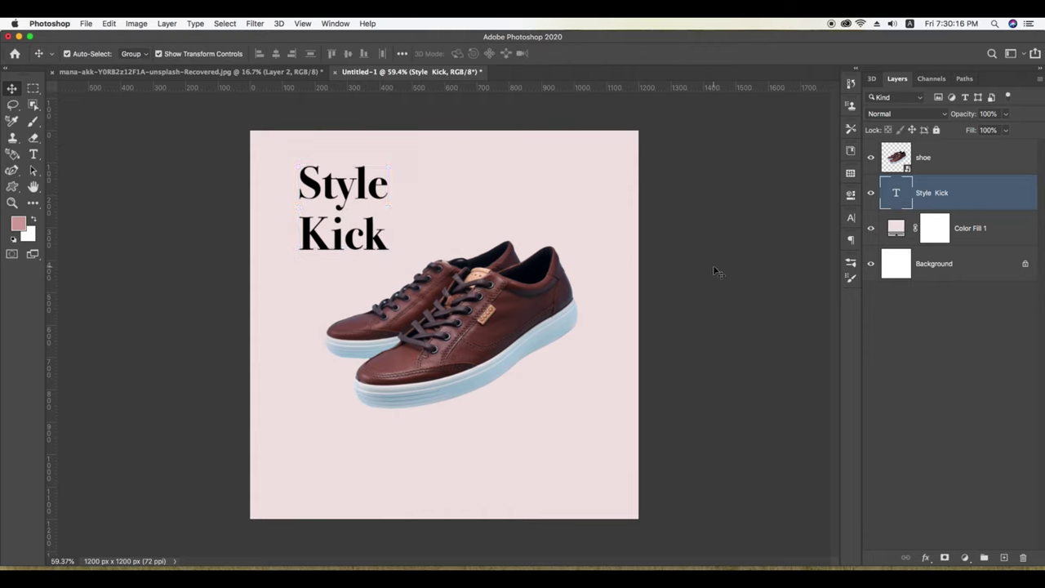
left_click_drag(375, 184, 361, 195)
left_click(723, 252)
left_click(360, 194)
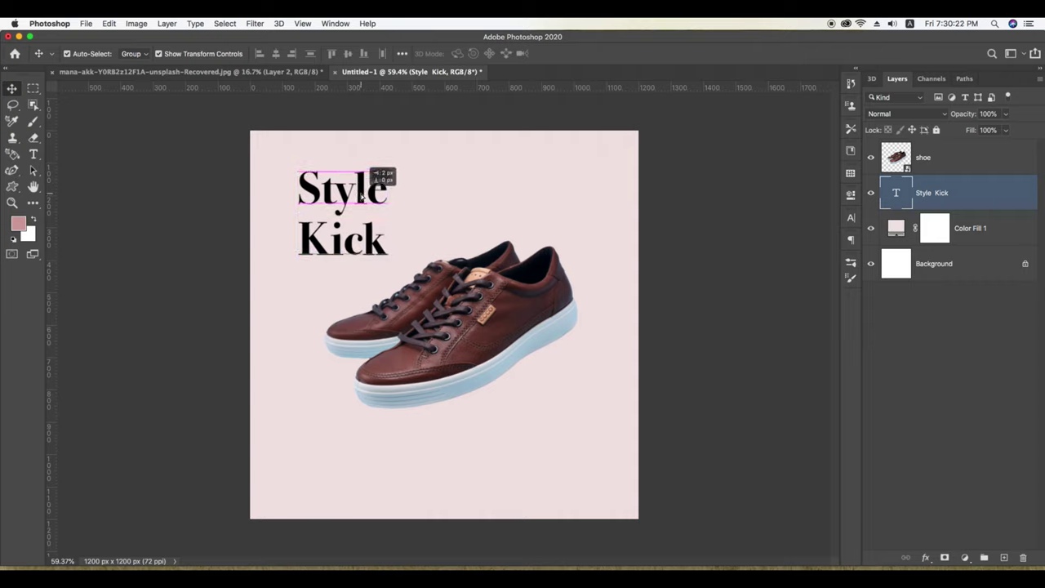
Set the Style Kick title font to Gotham Black and shift it slightly left
key("t")
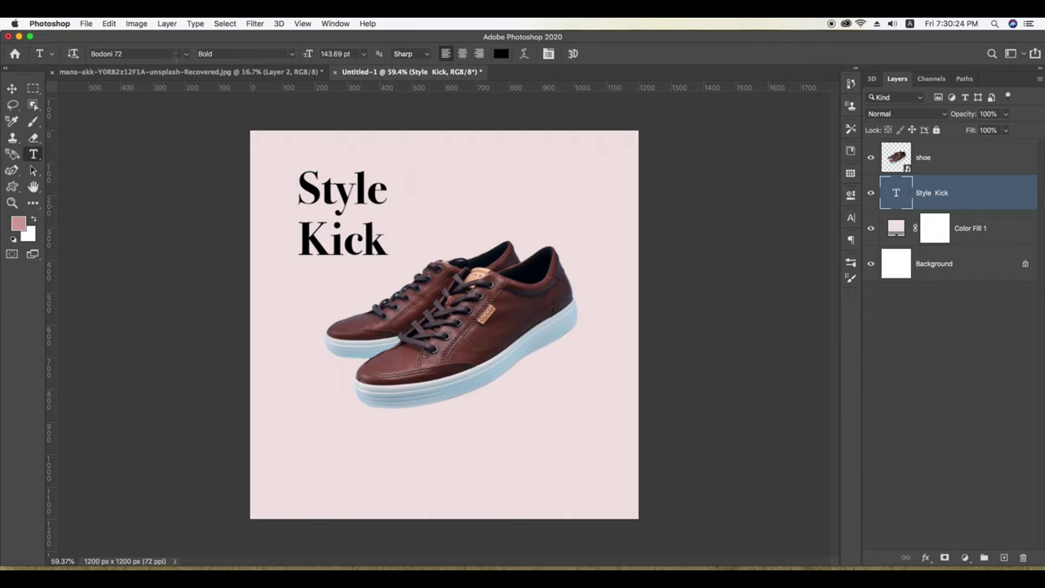
left_click(86, 55)
key("BackSpace")
type("daikomn")
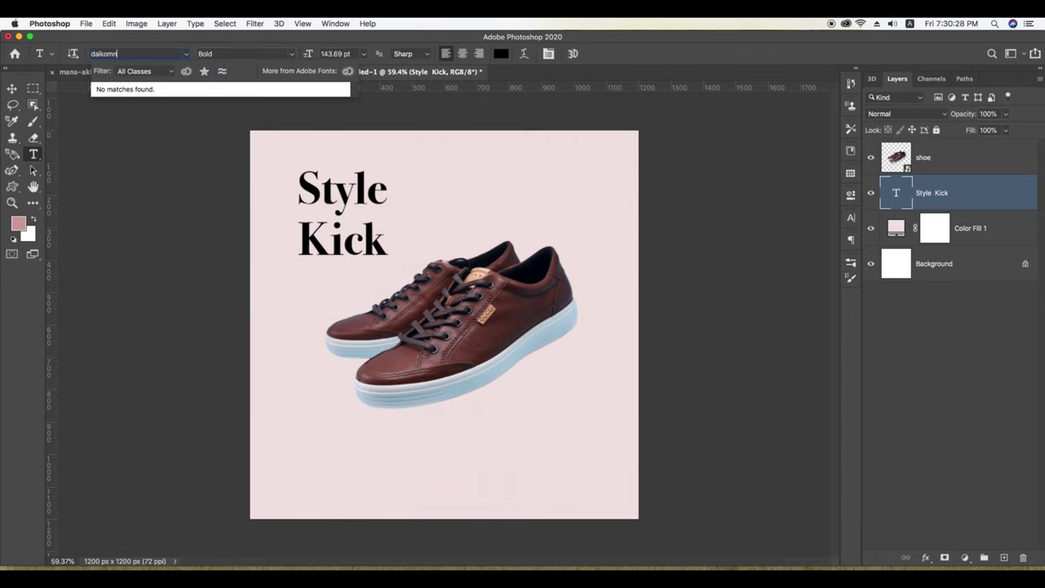
key("BackSpace")
key("BackSpace")
key("BackSpace")
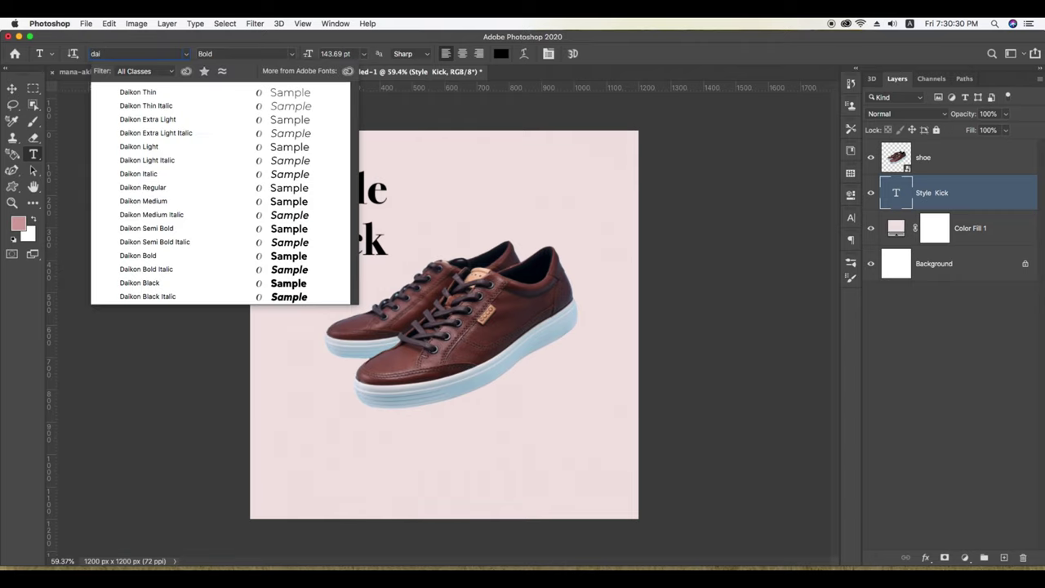
key("BackSpace")
key("BackSpace")
left_click(187, 55)
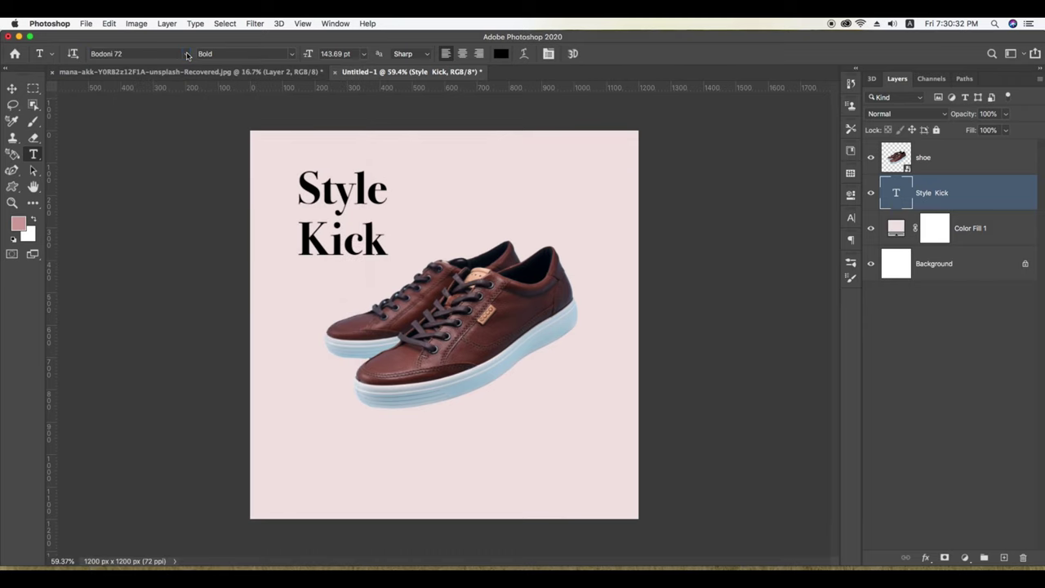
left_click(187, 55)
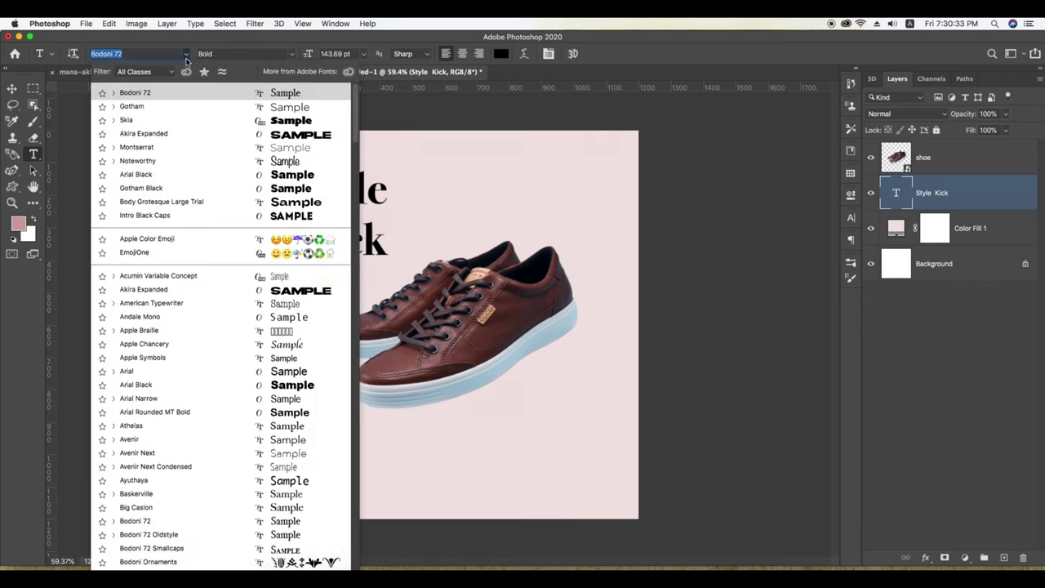
left_click(146, 188)
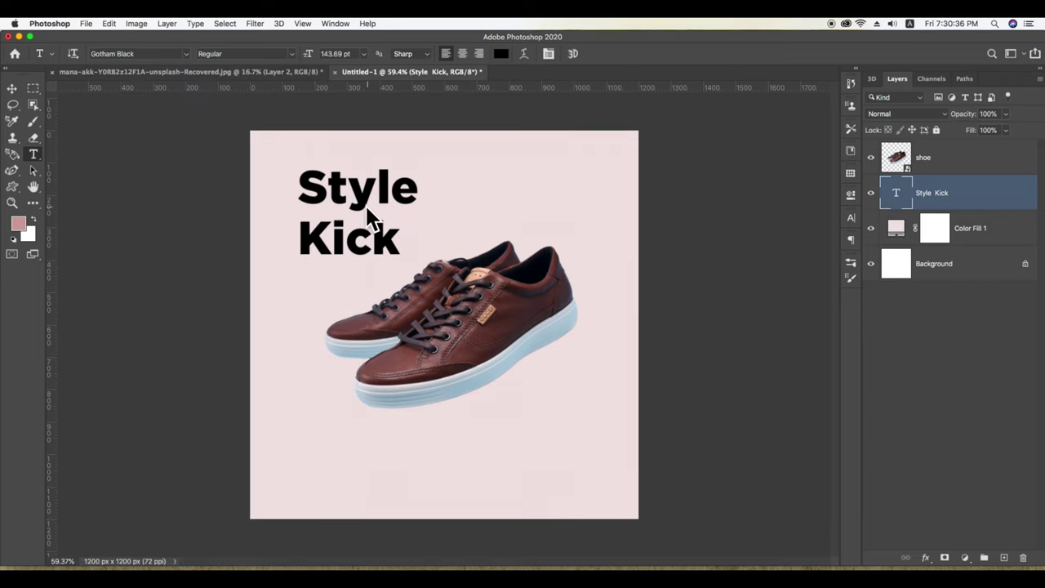
left_click(12, 88)
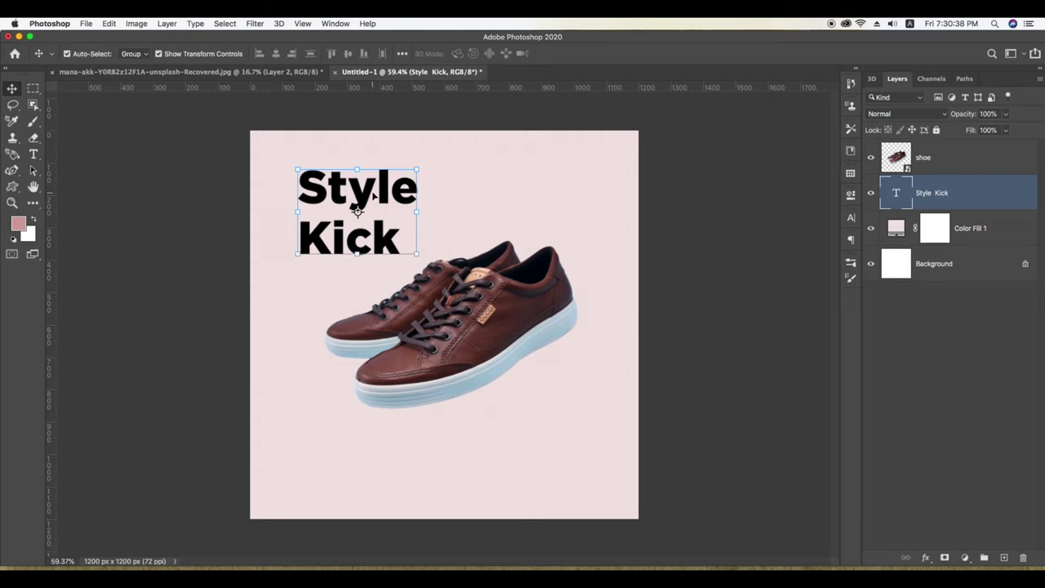
left_click_drag(375, 188, 358, 190)
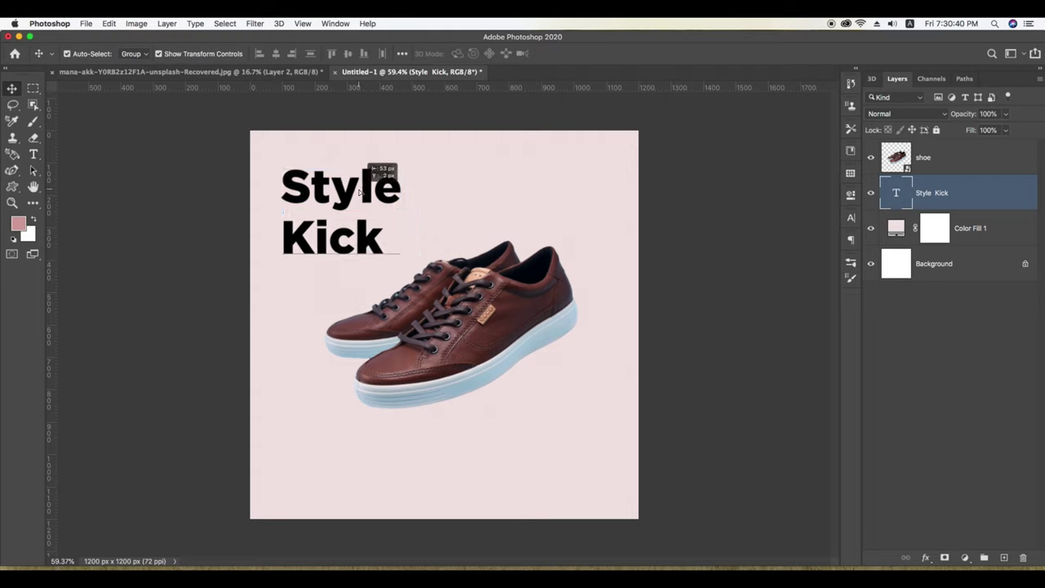
Rotate the shoe about 6.6° counter-clockwise to a flatter angle
left_click(507, 318)
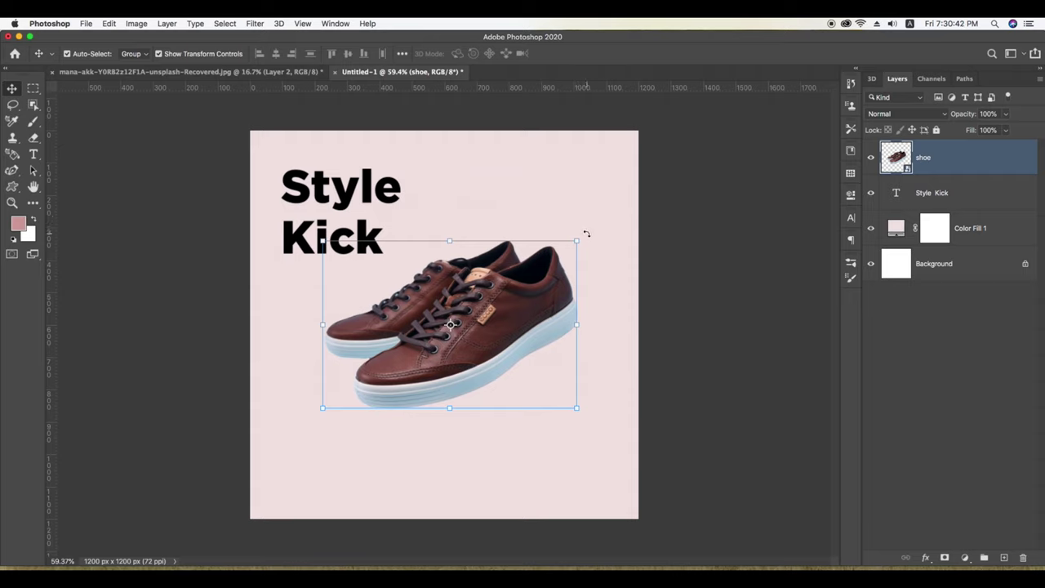
left_click_drag(587, 234, 574, 214)
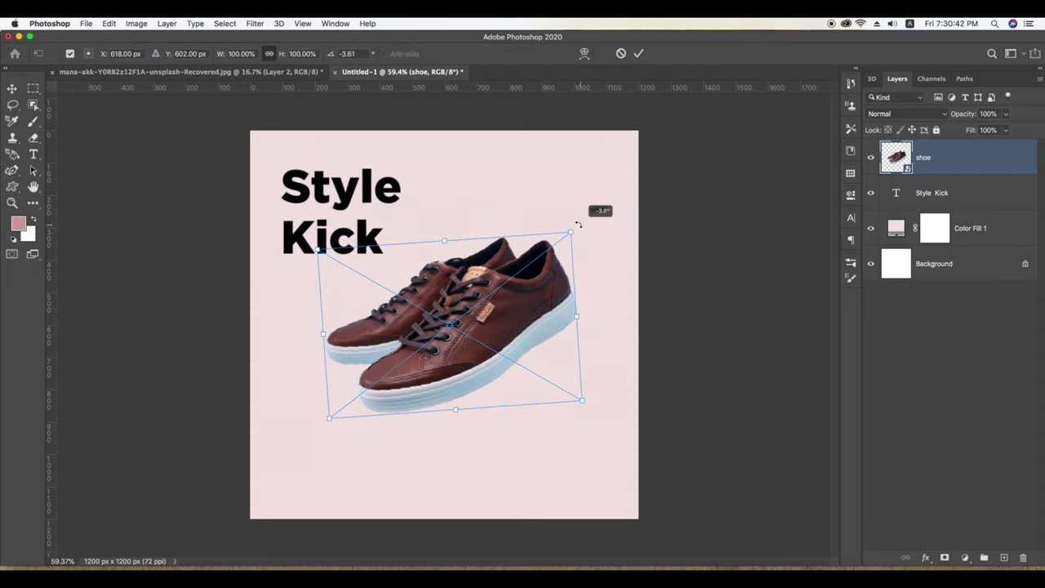
left_click(638, 54)
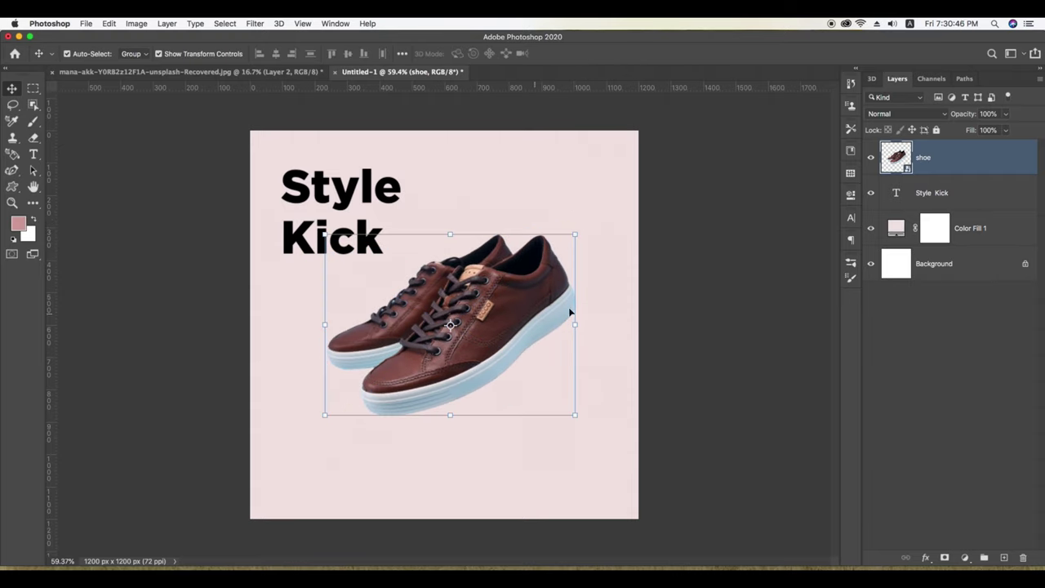
Highlight the word 'Style' in the title with the Type tool
left_click(347, 203)
key("t")
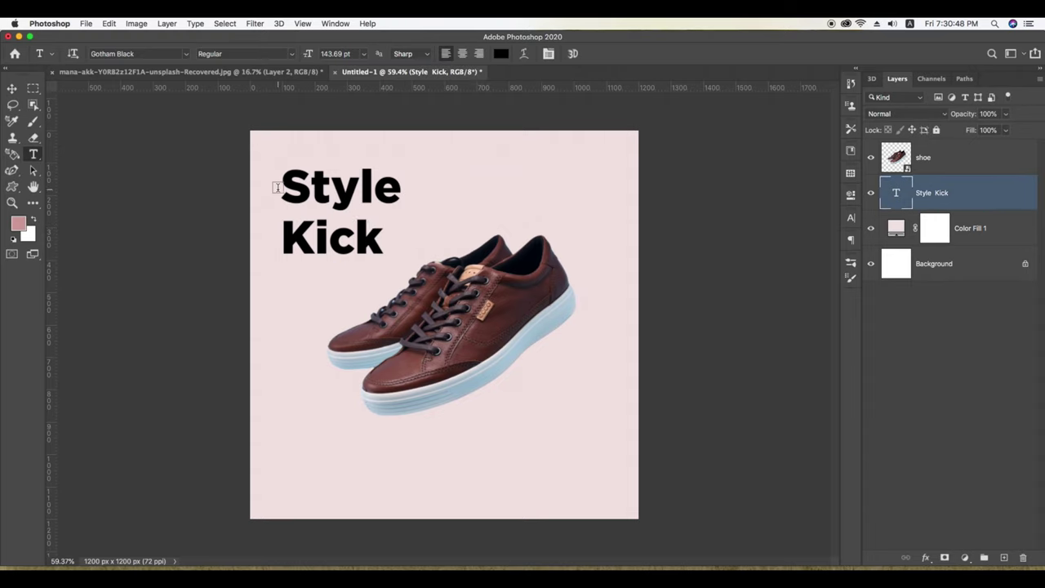
left_click_drag(285, 185, 404, 190)
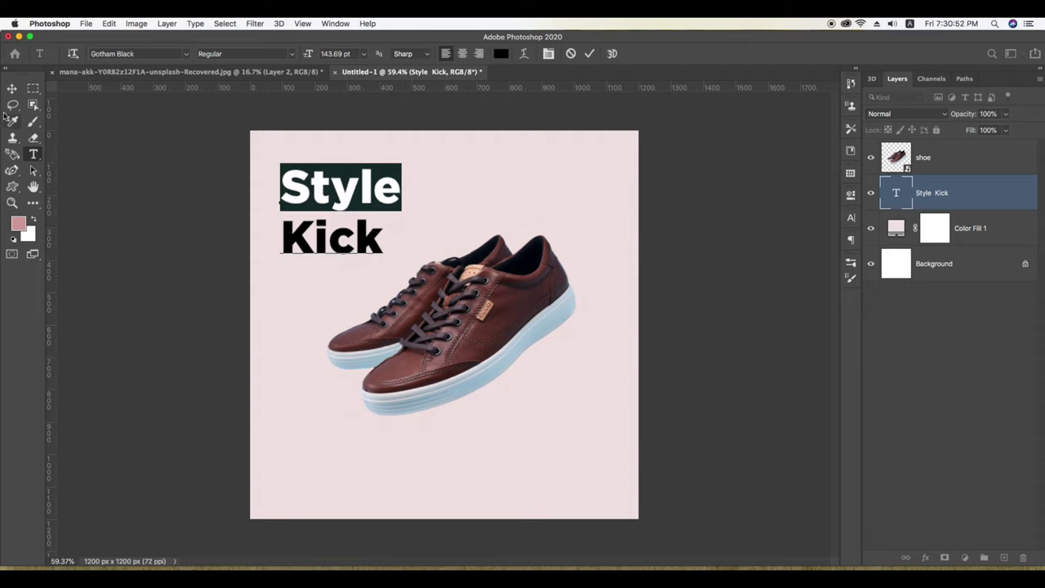
Add a new text layer reading 'Style' below the shoe
key("Escape")
key("v")
key("t")
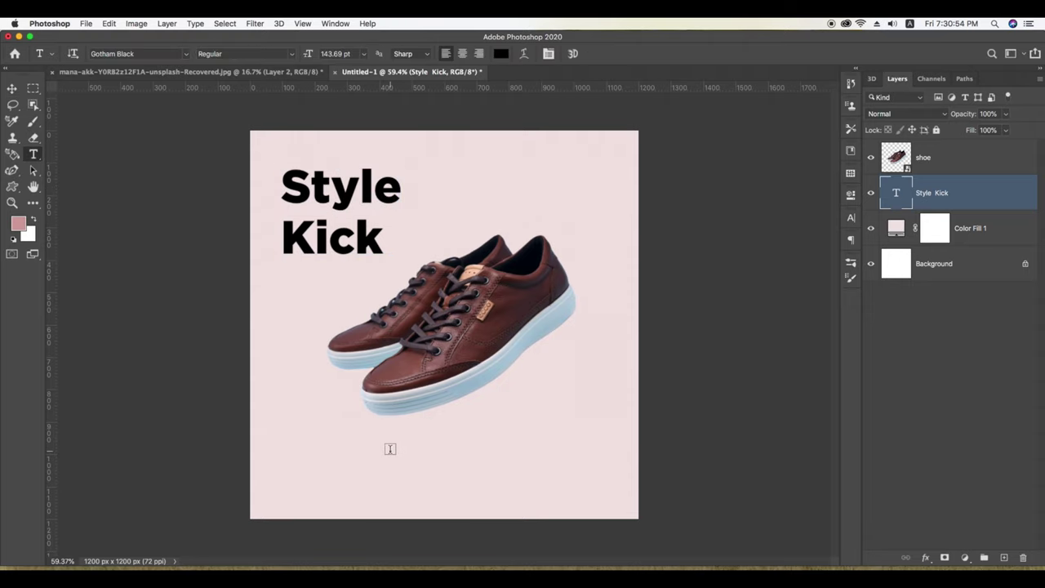
left_click(385, 447)
type("Style")
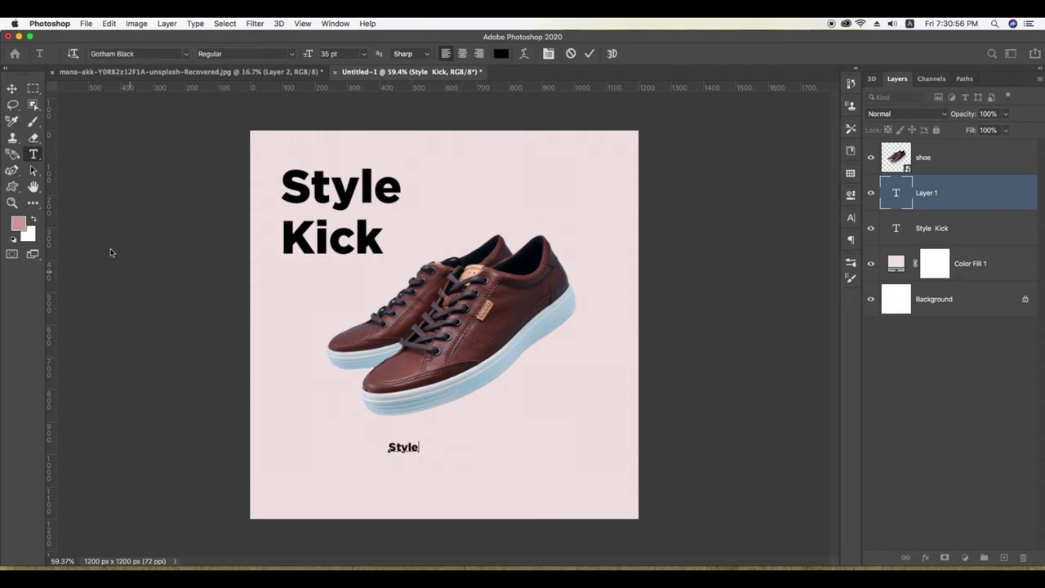
key("Escape")
key("v")
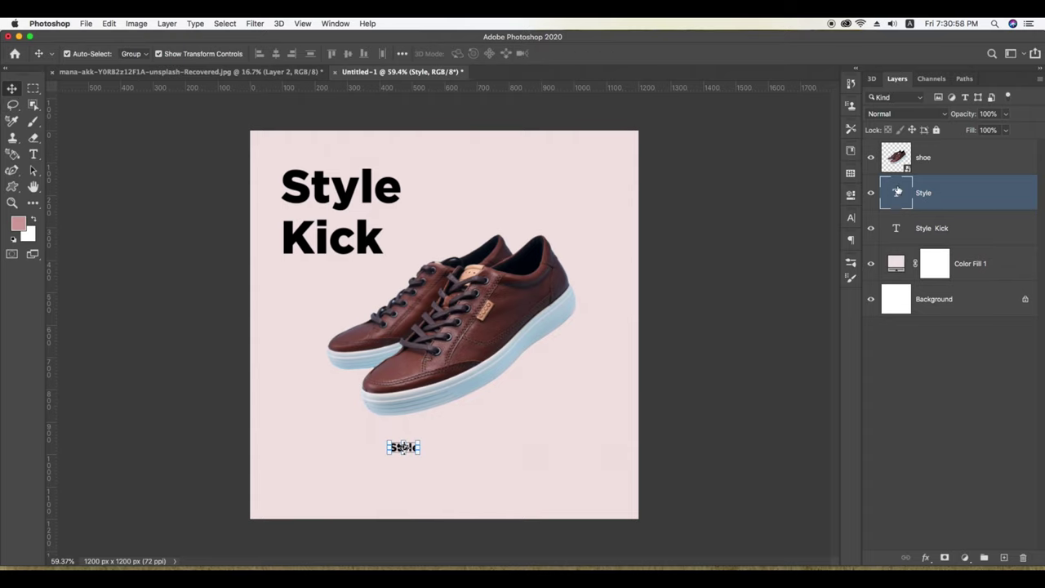
Make the Style text white (#ffffff) in the Character panel
left_click(851, 218)
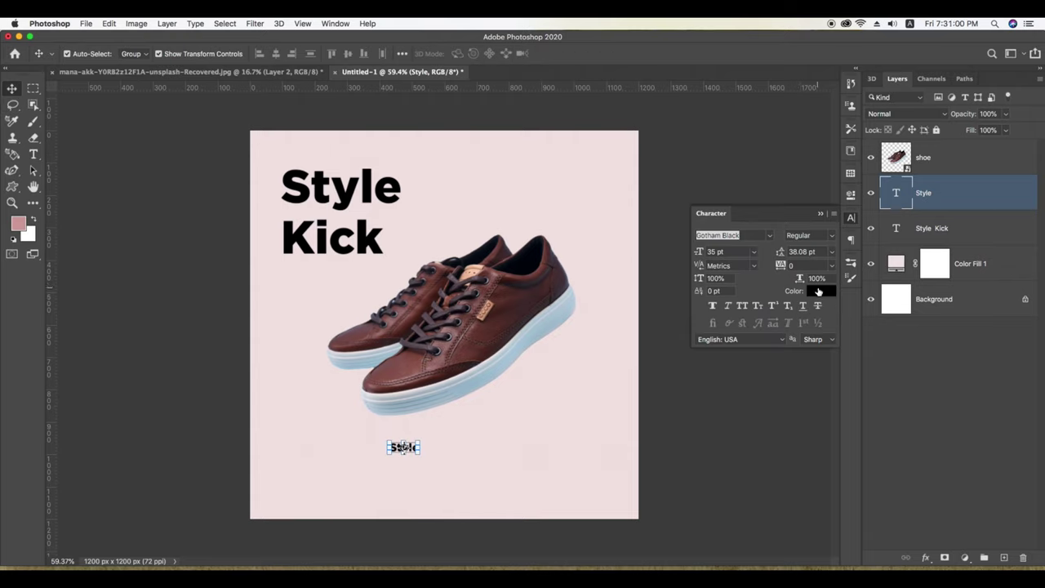
left_click(818, 291)
left_click_drag(458, 144, 431, 107)
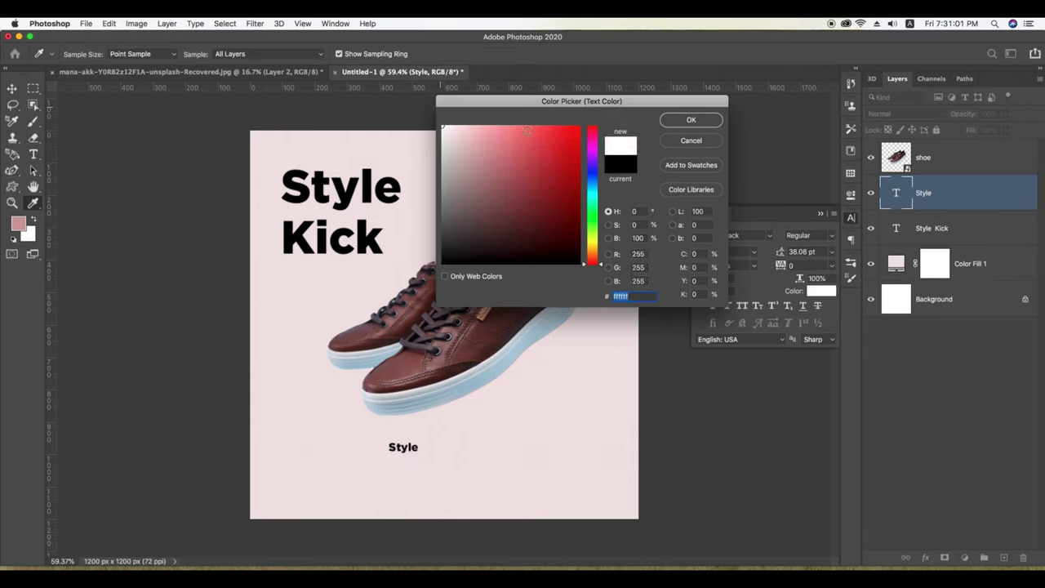
left_click(690, 121)
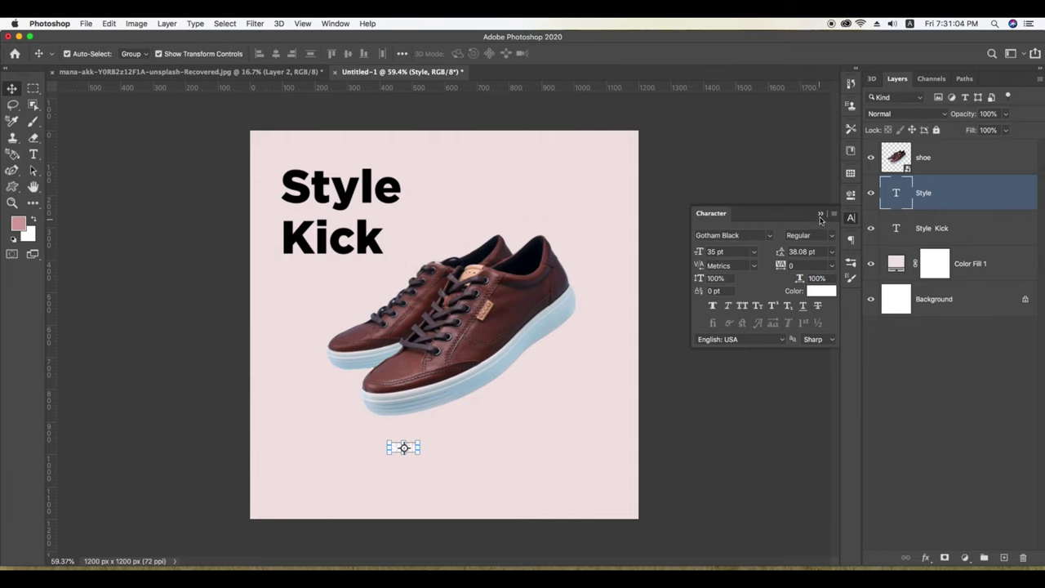
left_click(821, 216)
Greatly enlarge and widen the white Style text with Free Transform
key("ctrl+t")
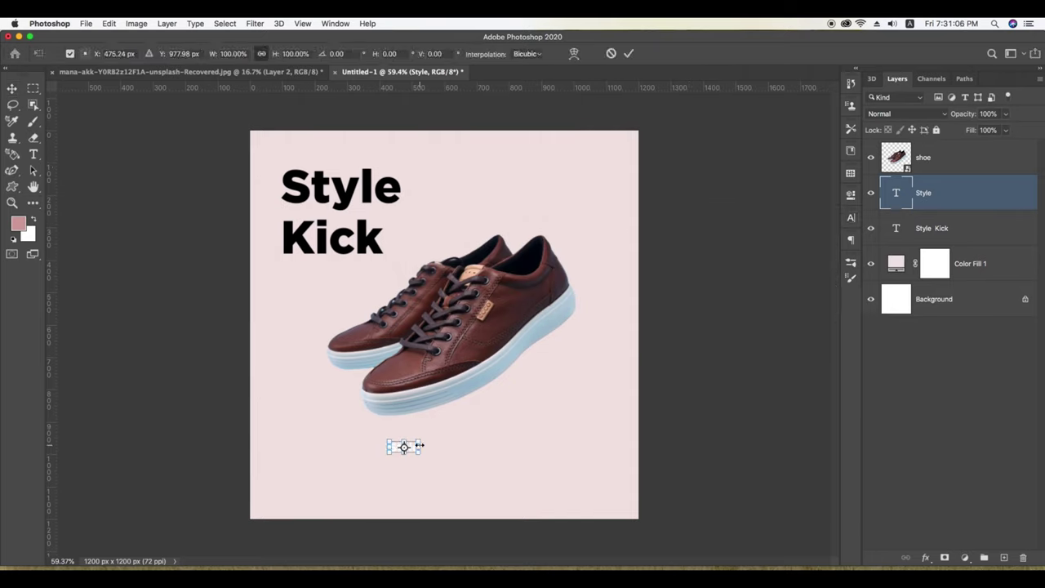
left_click_drag(421, 443, 669, 392)
left_click_drag(519, 445, 404, 390)
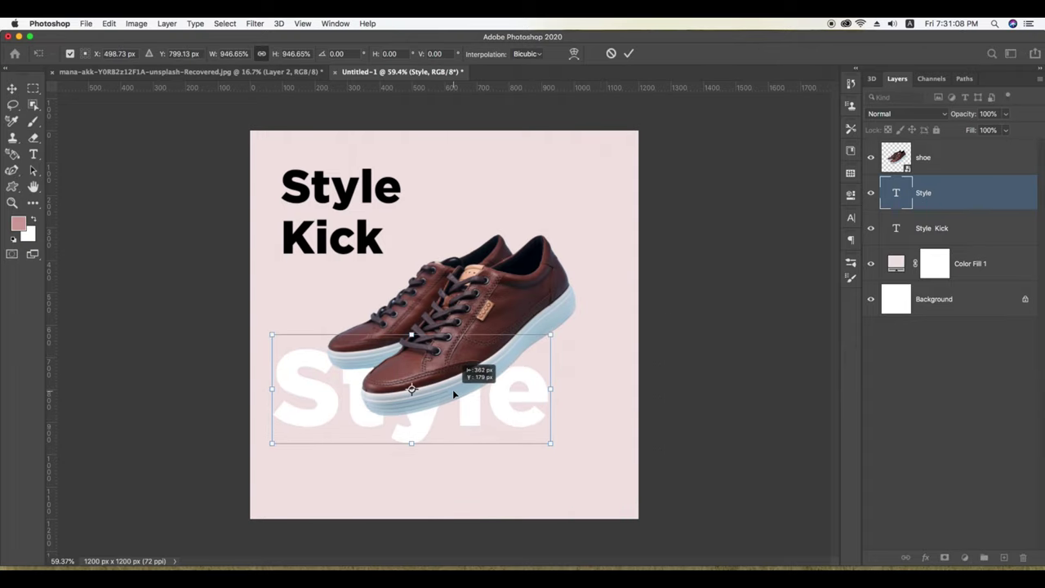
mouse_move(551, 390)
left_mouse_down()
mouse_move(638, 389)
mouse_move(539, 387)
mouse_move(564, 421)
left_mouse_up()
left_click(629, 53)
Shrink the Style word to about 80% and tilt it upward to the right
key("ctrl+t")
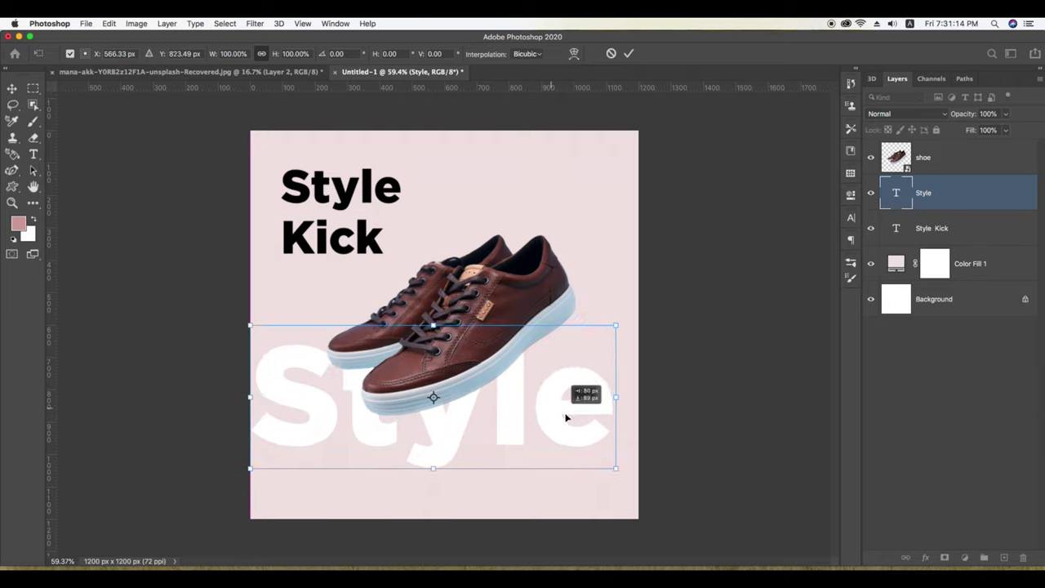
mouse_move(251, 403)
left_mouse_down()
mouse_move(305, 408)
mouse_move(326, 442)
left_mouse_up()
left_click_drag(603, 435, 542, 437)
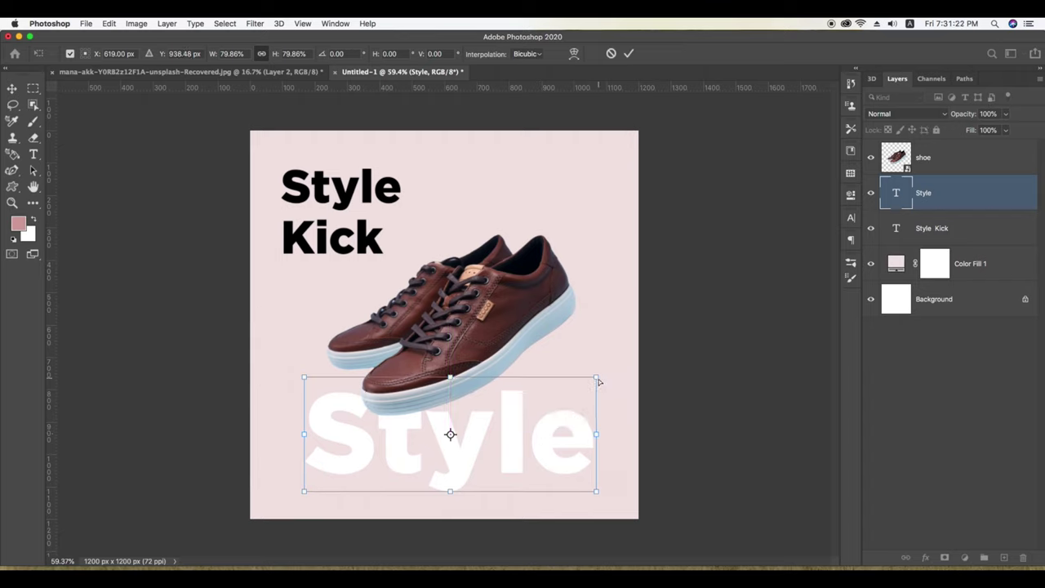
left_click_drag(597, 379, 597, 292)
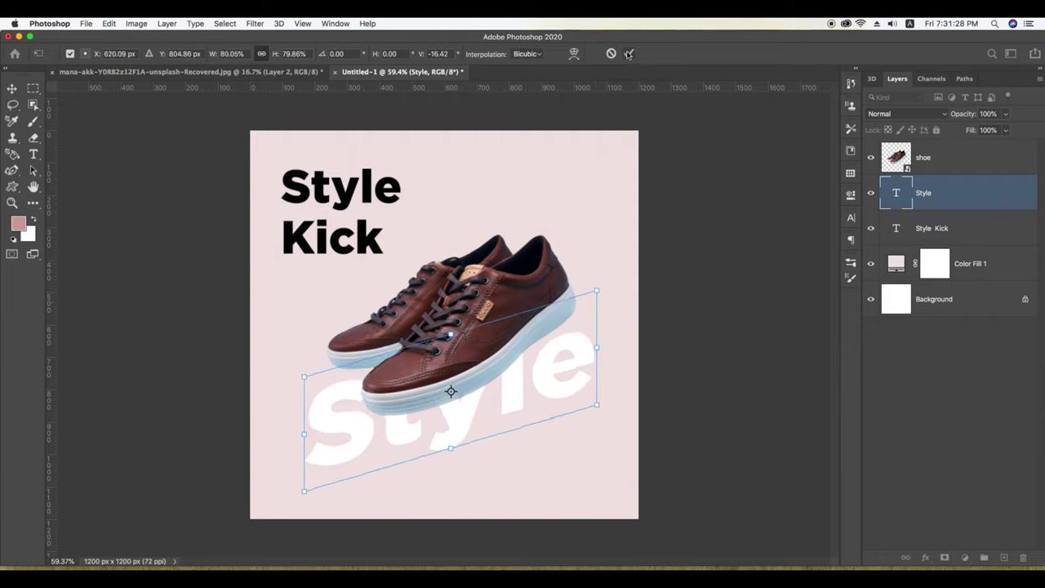
left_click(628, 54)
Move the tilted Style word down-left behind the shoe and adjust its width
left_click_drag(539, 366, 507, 359)
left_click_drag(563, 389, 557, 380)
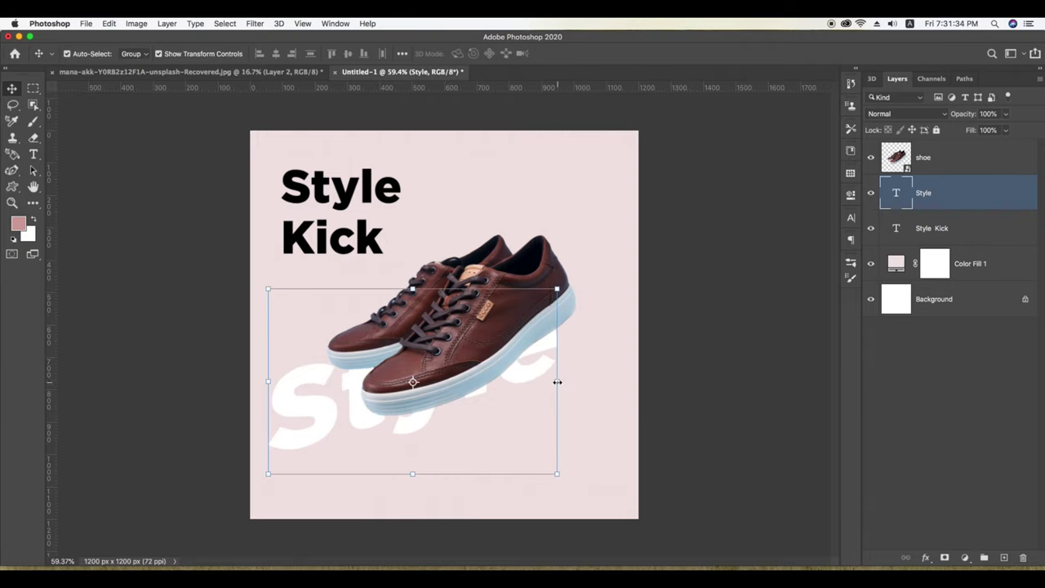
left_click_drag(557, 381, 637, 359)
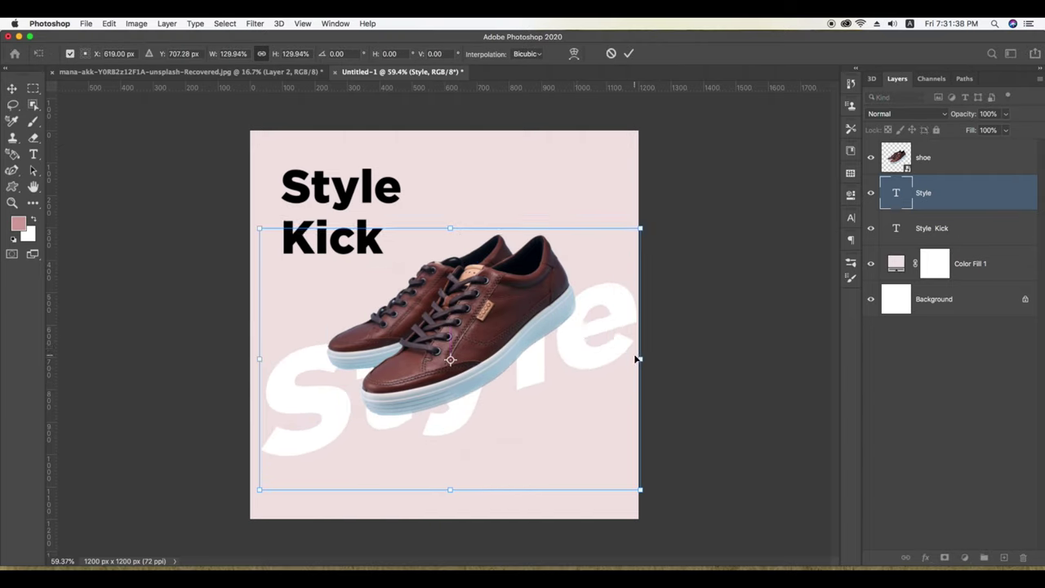
left_click_drag(638, 359, 620, 367)
key("Return")
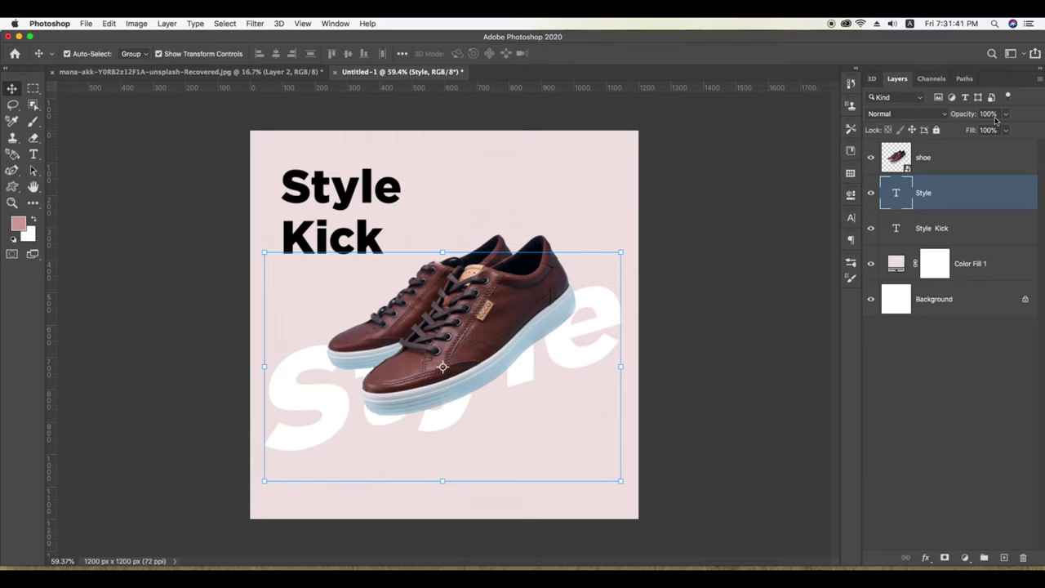
Fade the Style layer to 60% opacity
left_click(1006, 114)
left_click_drag(1006, 128, 990, 127)
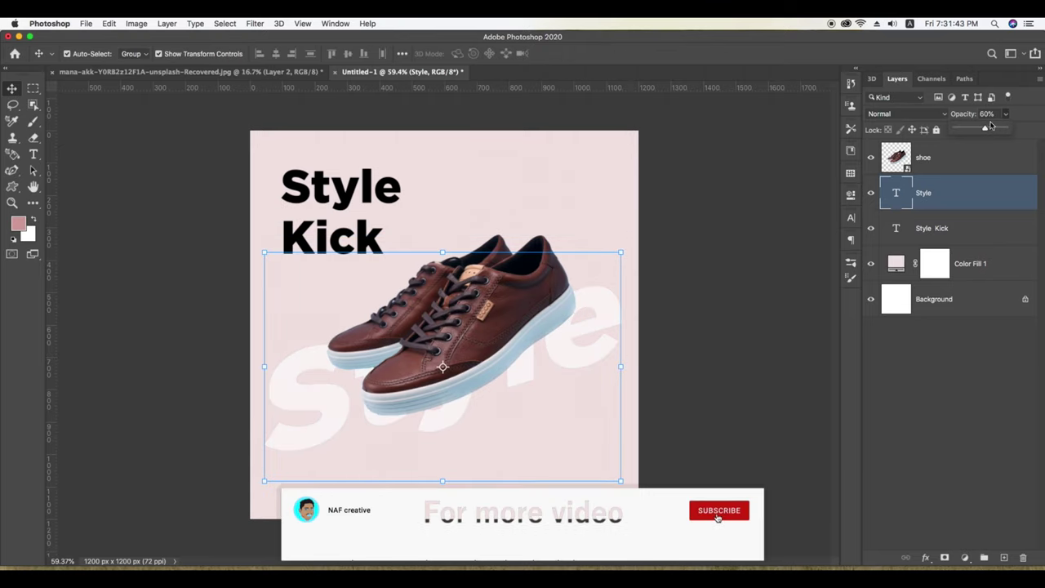
left_click(792, 241)
scroll(532, 433, "down", 1)
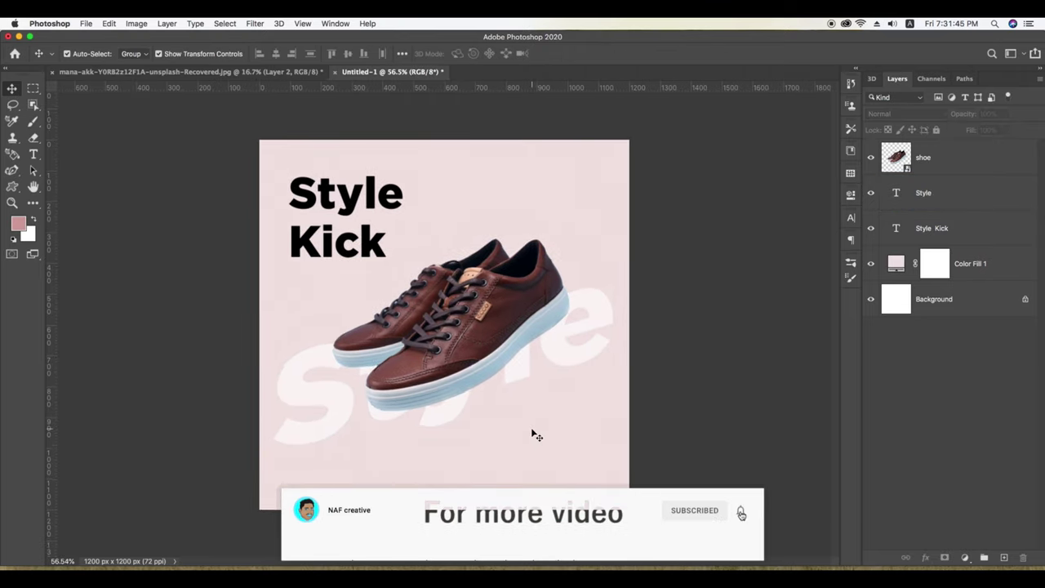
scroll(532, 433, "up", 1)
Rotate the shoe about 8.5° counter-clockwise and nudge it slightly up-right
left_click(508, 315)
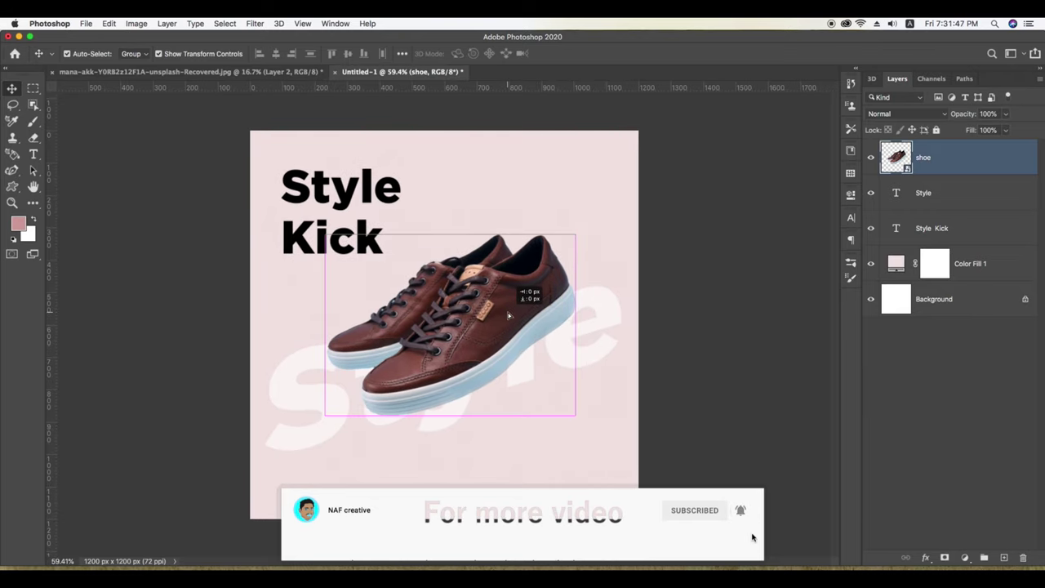
left_click_drag(579, 223, 567, 211)
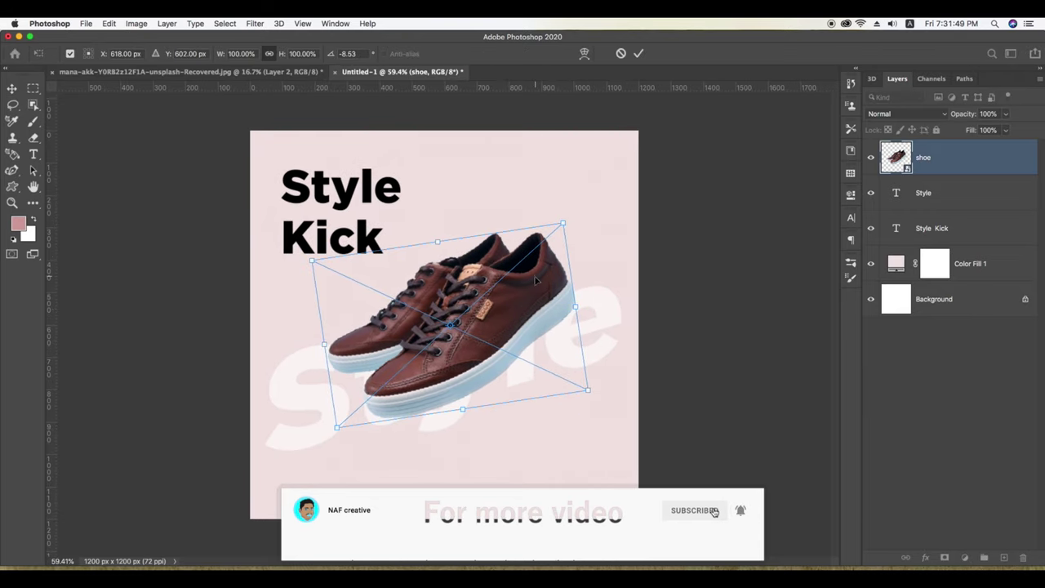
left_click_drag(536, 280, 539, 279)
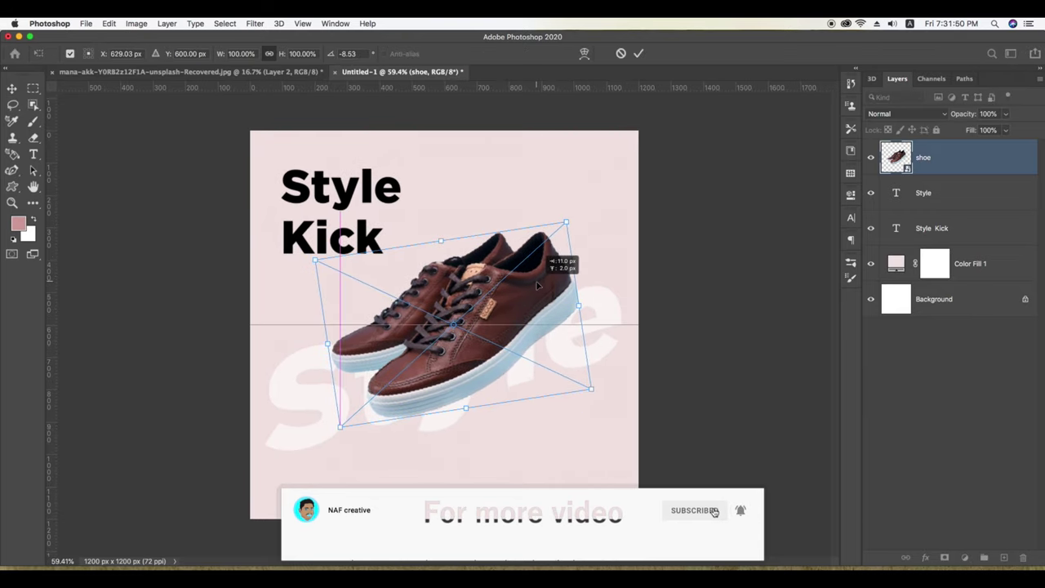
left_click(638, 53)
left_click(698, 295)
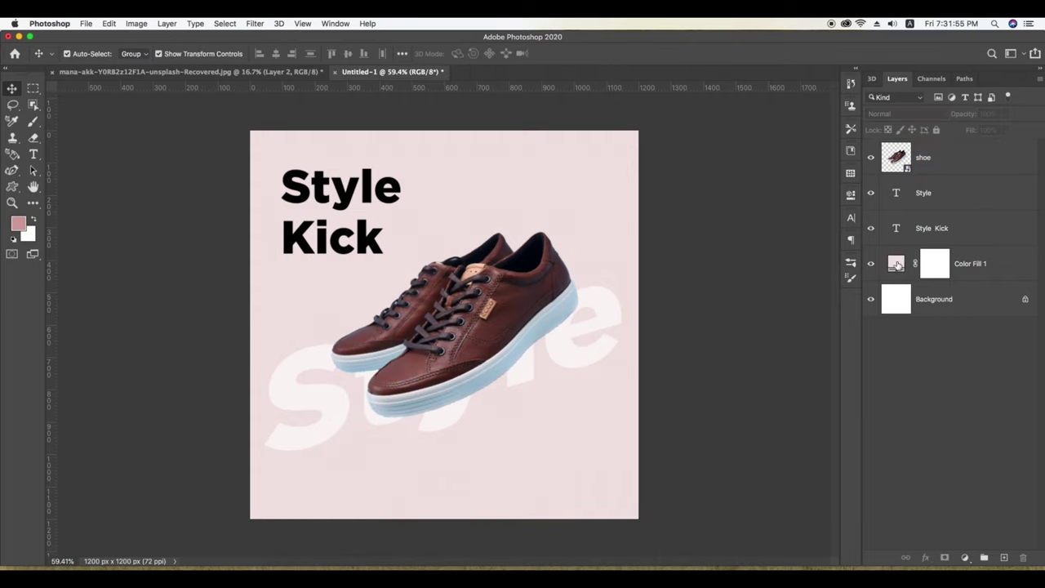
Add a new empty layer and rename it 'shadow'
left_click(1004, 557)
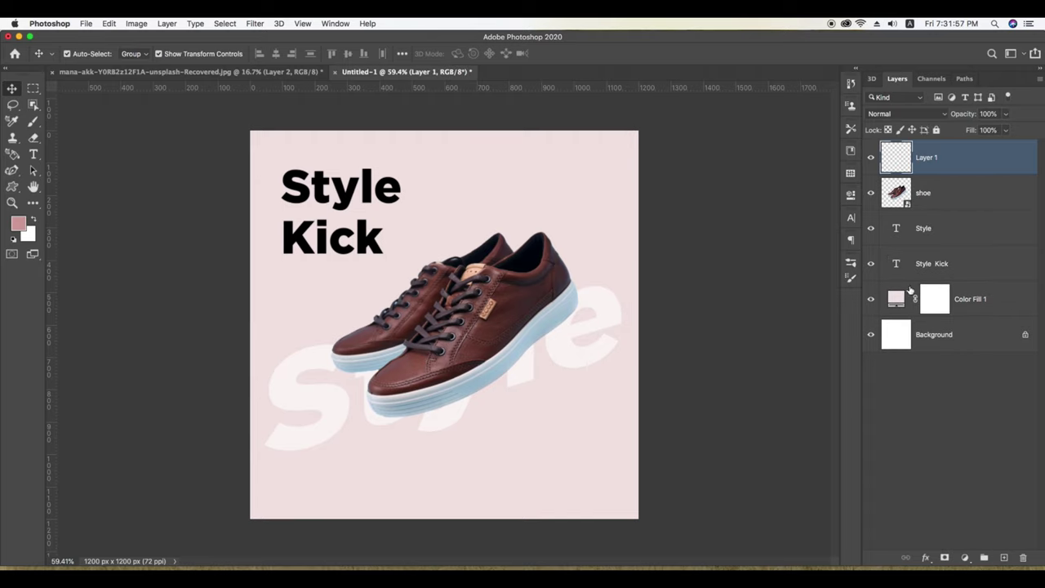
double_click(926, 157)
key("BackSpace")
type("shadow")
key("Return")
Browse the layer styles list and Edit menu without applying anything, then reselect the shadow layer
left_click(925, 559)
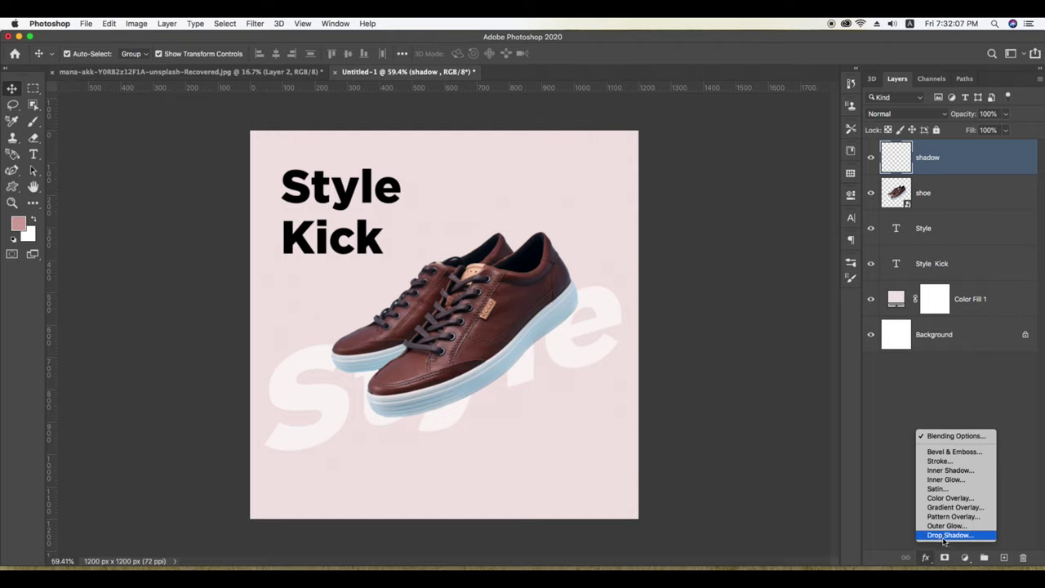
left_click(946, 535)
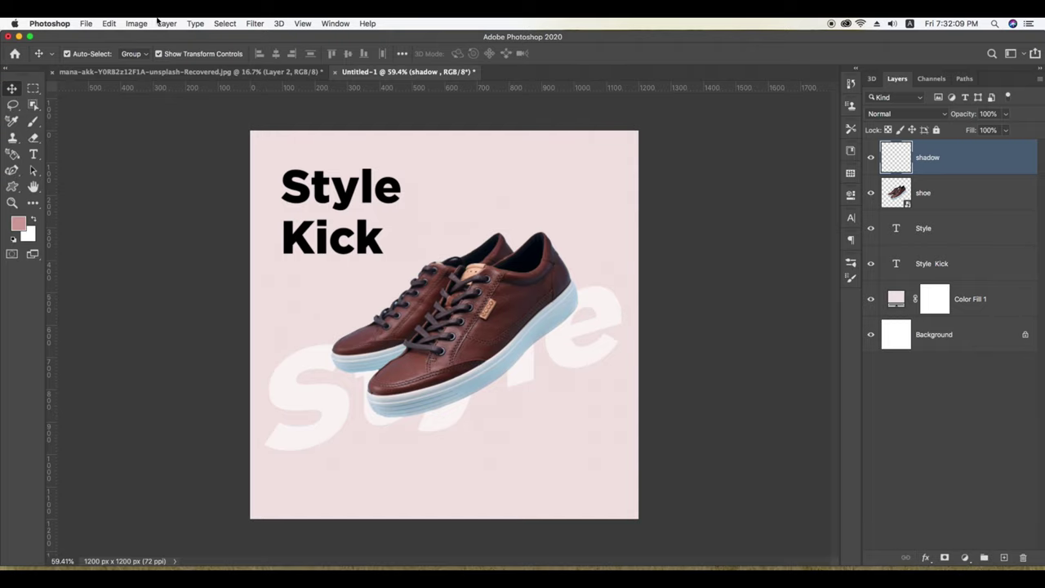
left_click(108, 25)
left_click(85, 121)
left_click(159, 171)
left_click(507, 304)
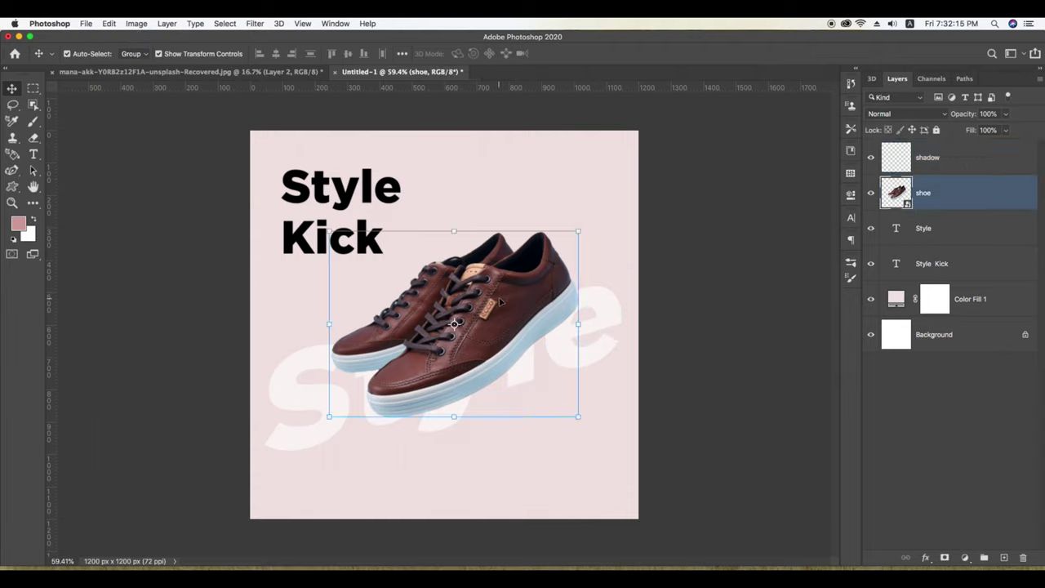
left_click(903, 159)
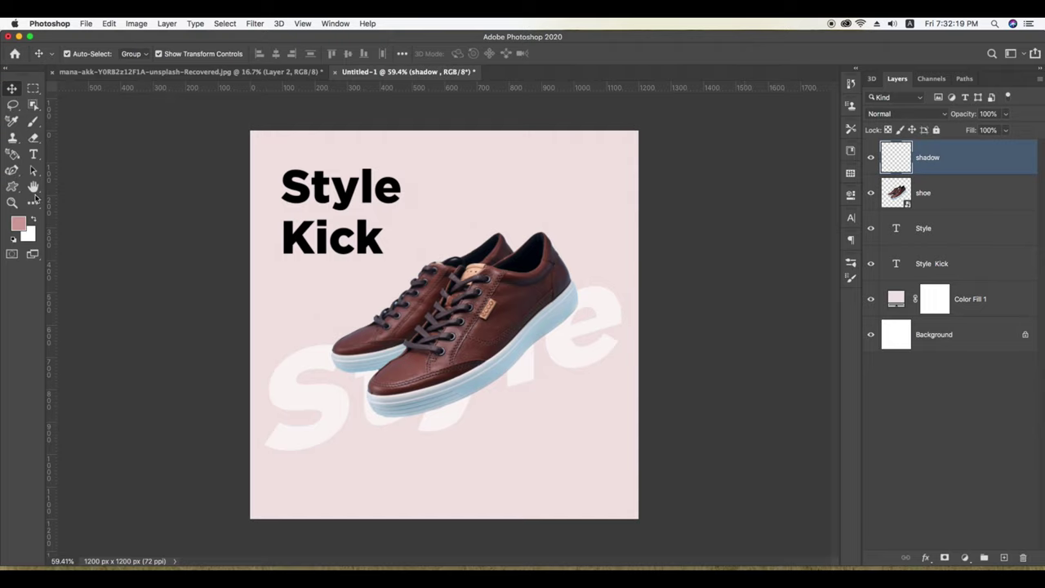
Choose the Brush tool with a Soft Round tip
key("b")
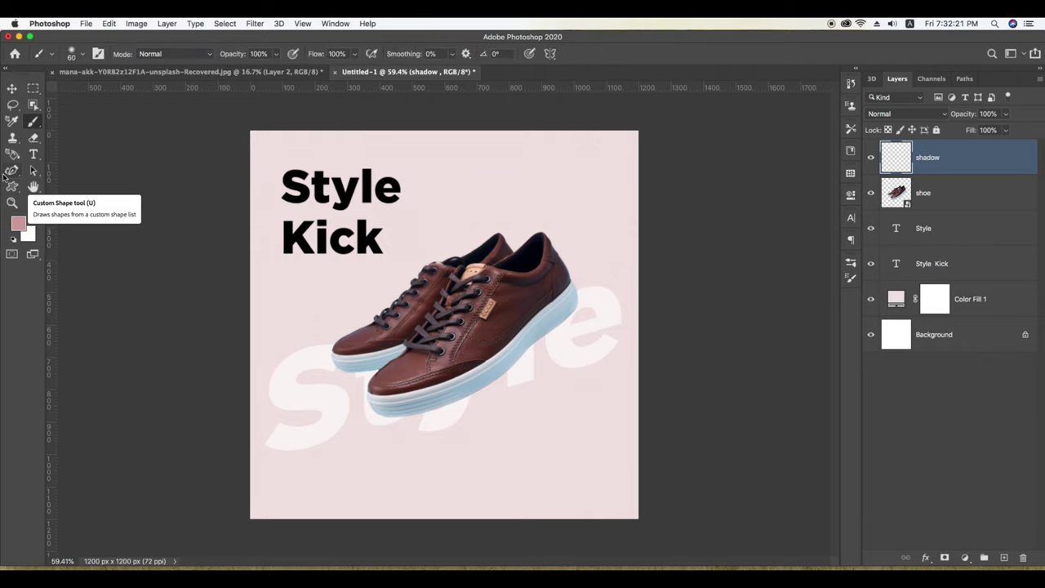
right_click(35, 129)
left_click(73, 122)
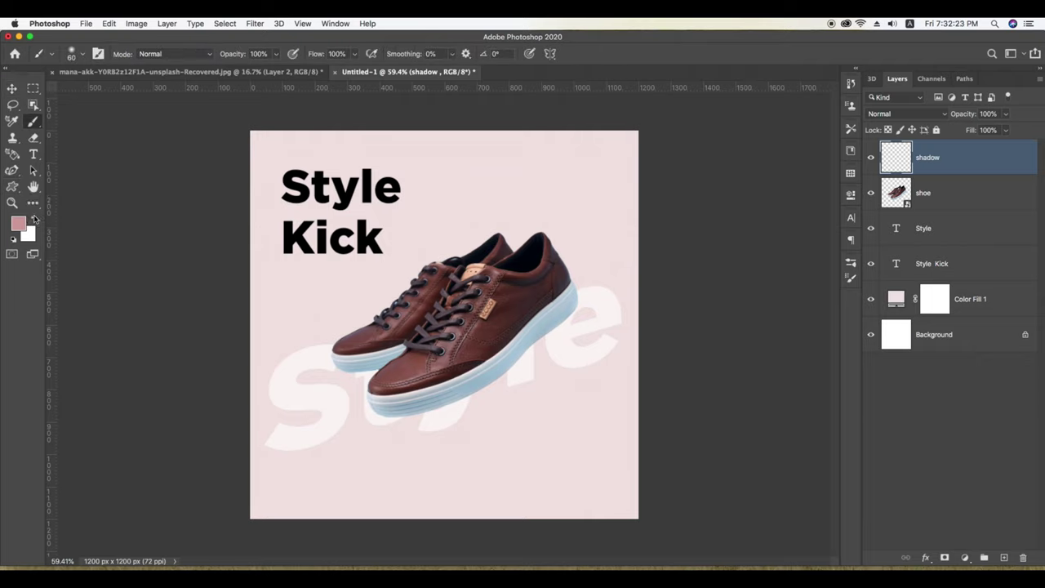
left_click(72, 53)
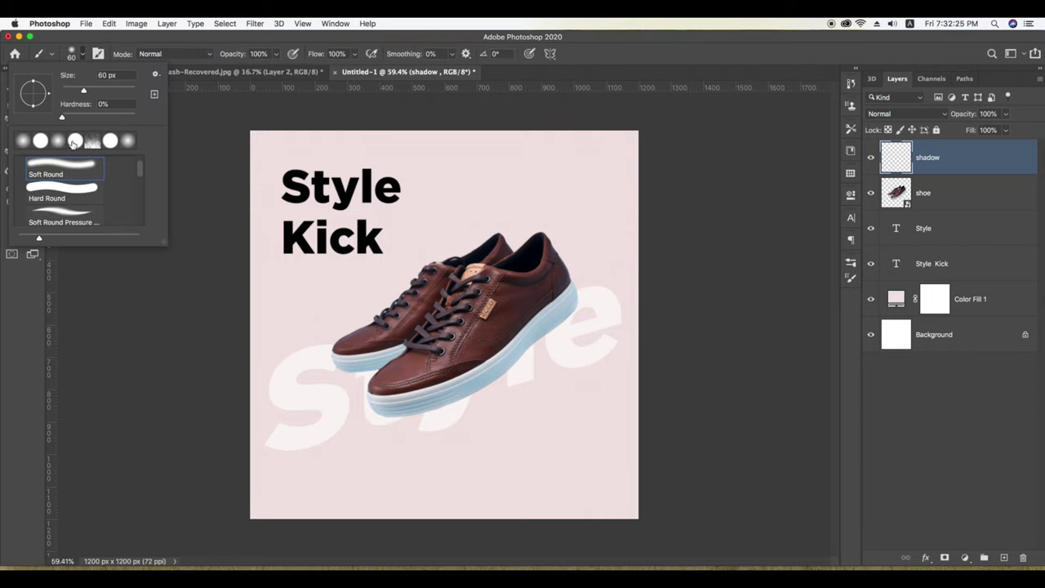
left_click(125, 146)
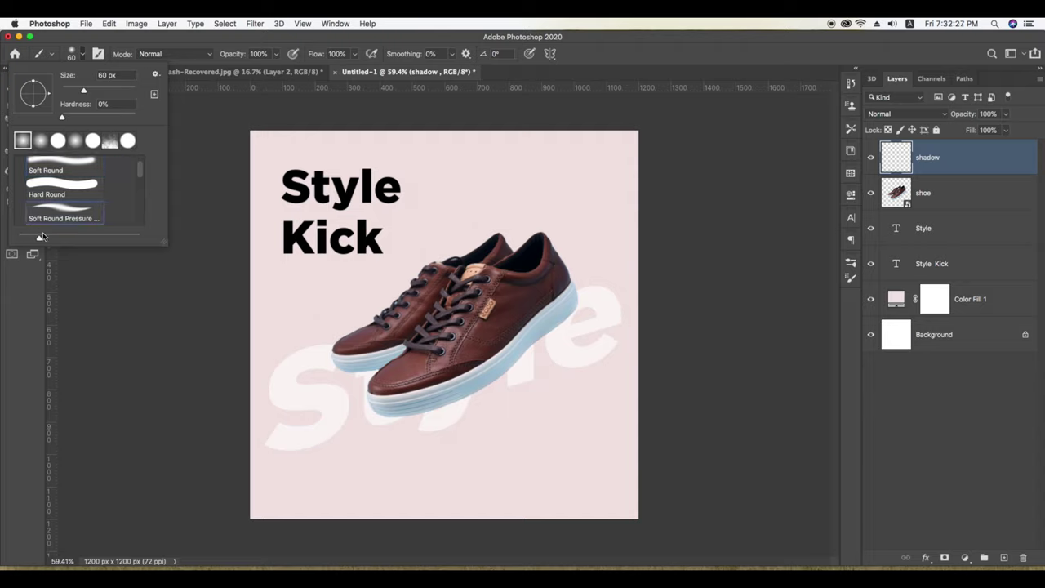
mouse_move(41, 236)
left_mouse_down()
mouse_move(51, 238)
mouse_move(31, 237)
left_mouse_up()
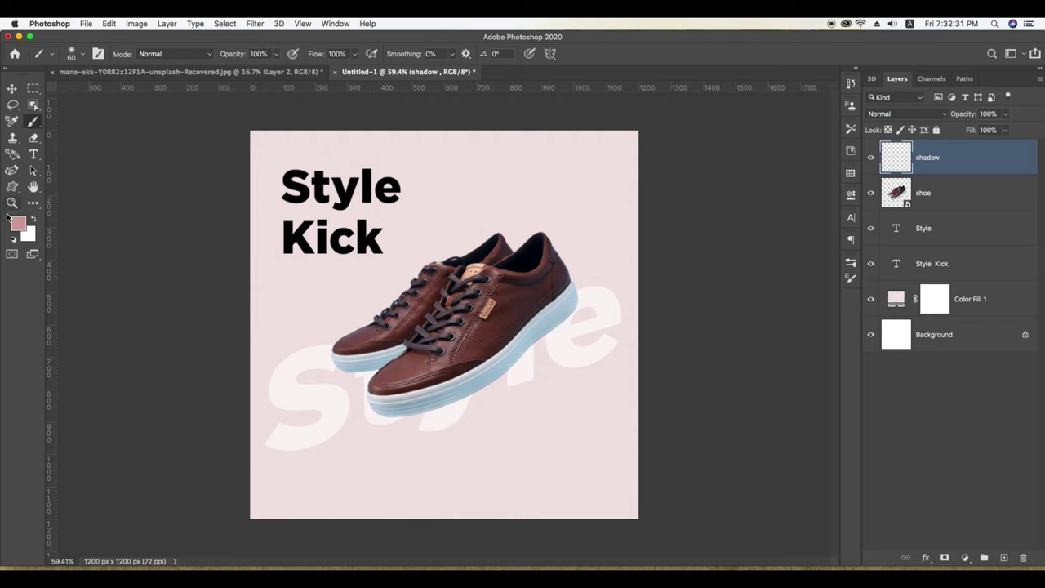
Set the foreground colour to a dark brown (#3f2d2b) sampled from the shoe
left_click(18, 224)
left_click(496, 200)
left_click(461, 308)
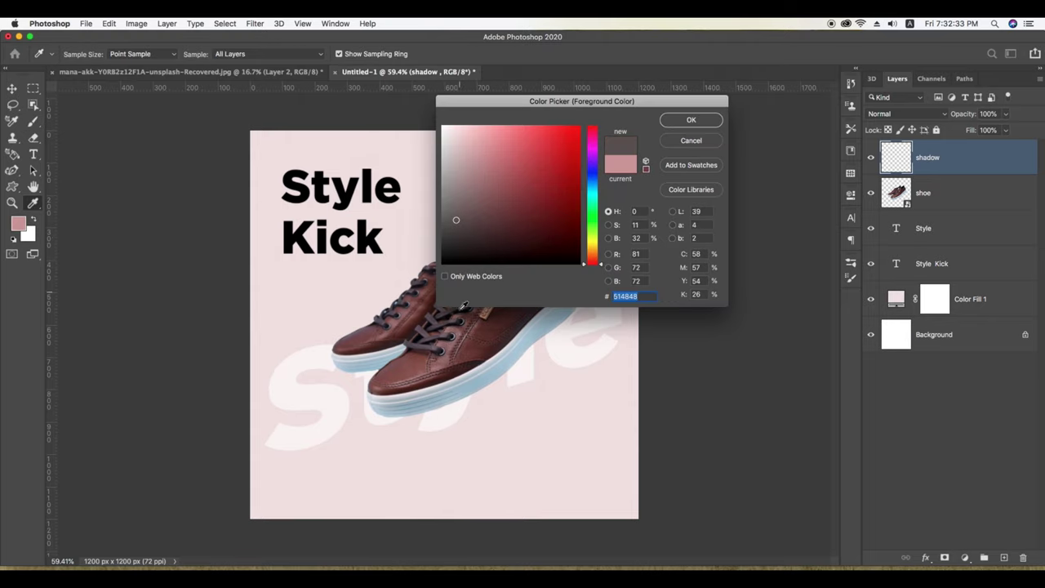
left_click(478, 342)
left_click(479, 341)
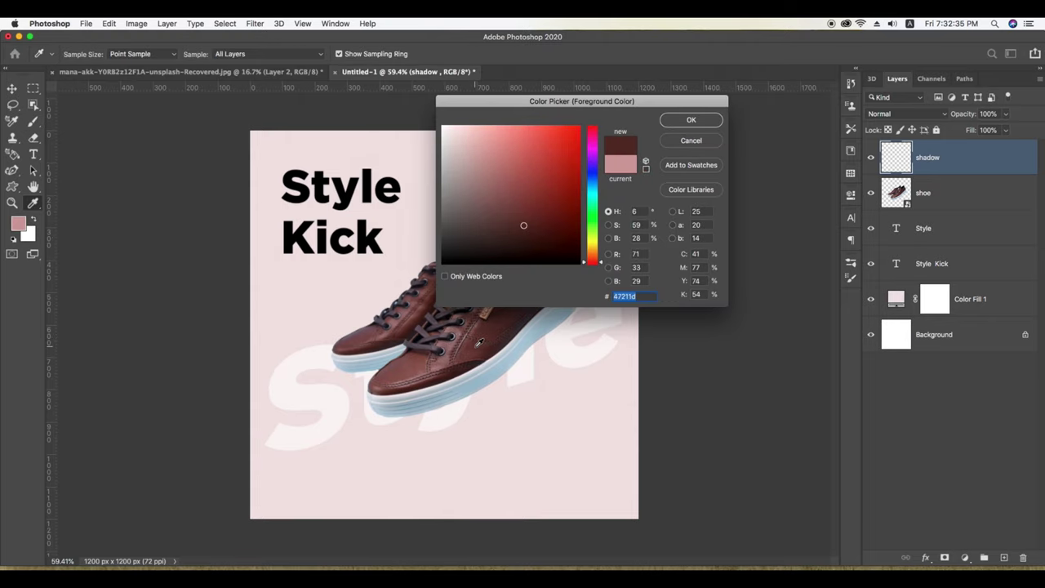
left_click(484, 229)
left_click(691, 121)
Paint a soft dark brown blot behind the shoe with a 700 px brush
key("b")
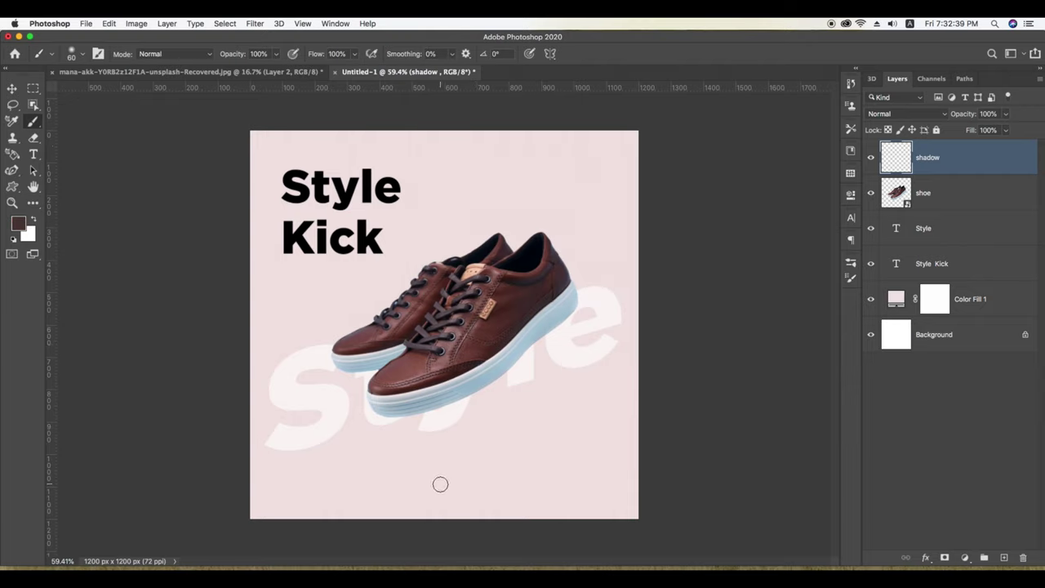
key("bracketright")
key("bracketright")
key("bracketright")
key("bracketright")
key("bracketright")
key("bracketright")
key("bracketright")
key("bracketright")
key("bracketright")
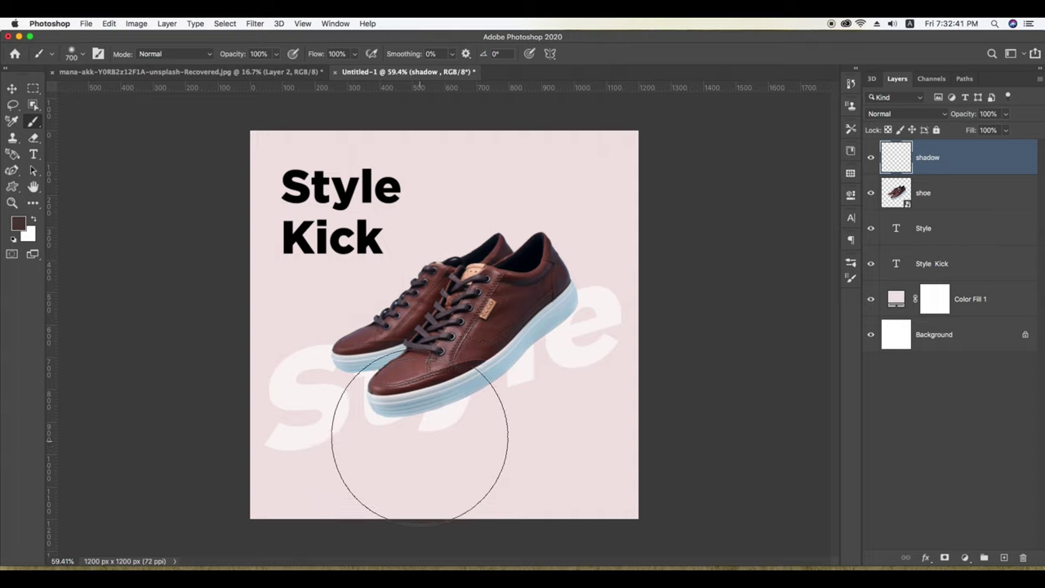
left_click(412, 341)
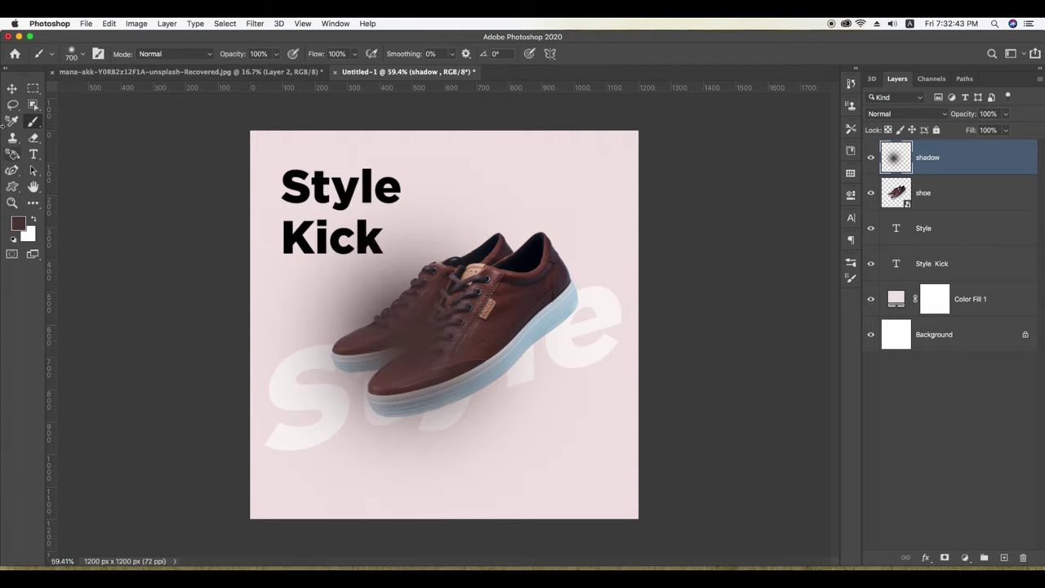
left_click(11, 89)
left_click_drag(434, 330, 464, 340)
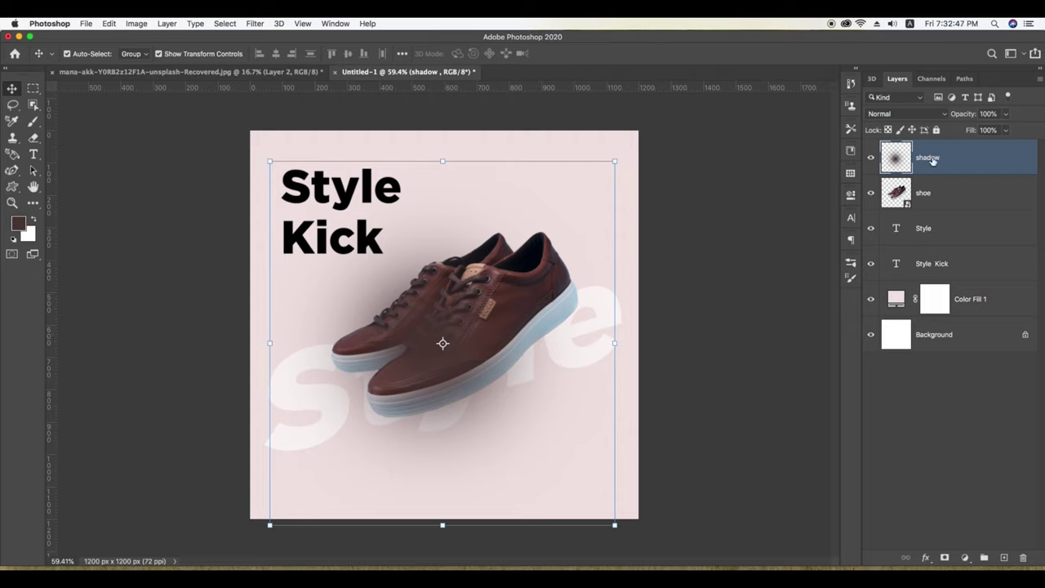
Squash the blot into a flat shadow under the sole and place its layer beneath the shoe
left_click_drag(442, 162, 445, 325)
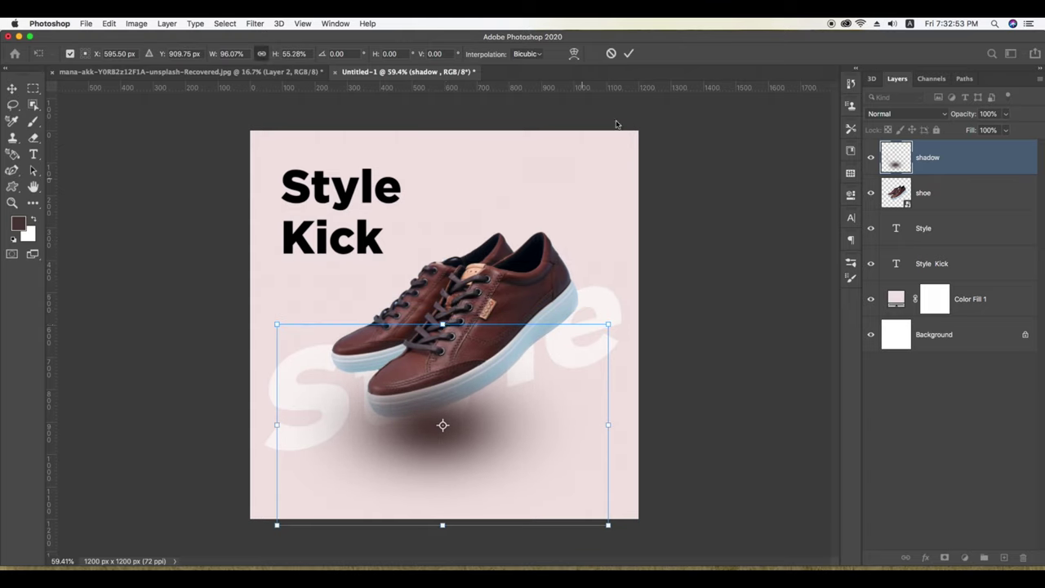
left_click(628, 53)
left_click_drag(470, 443, 458, 441)
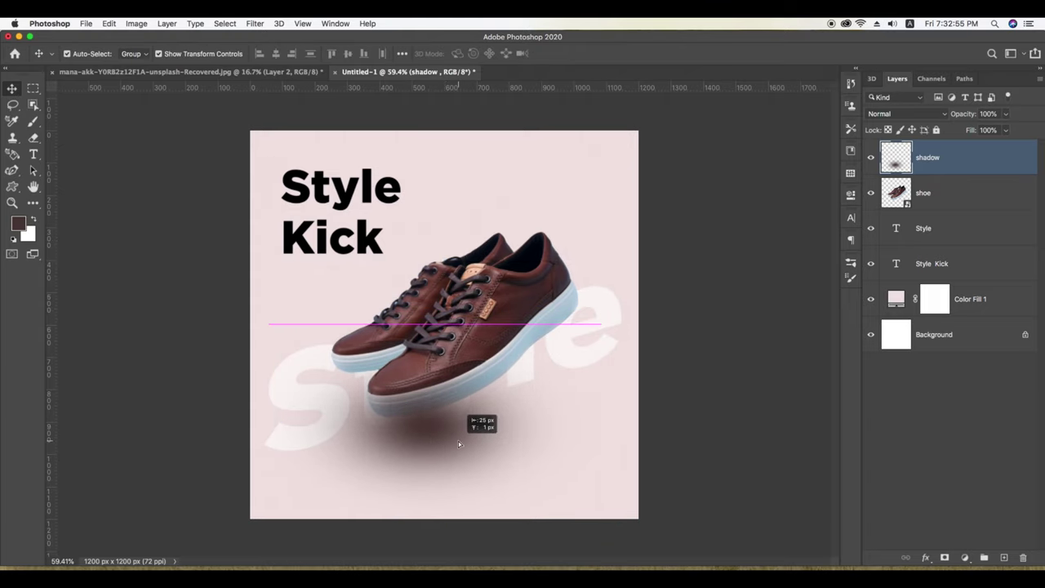
left_click_drag(893, 162, 893, 214)
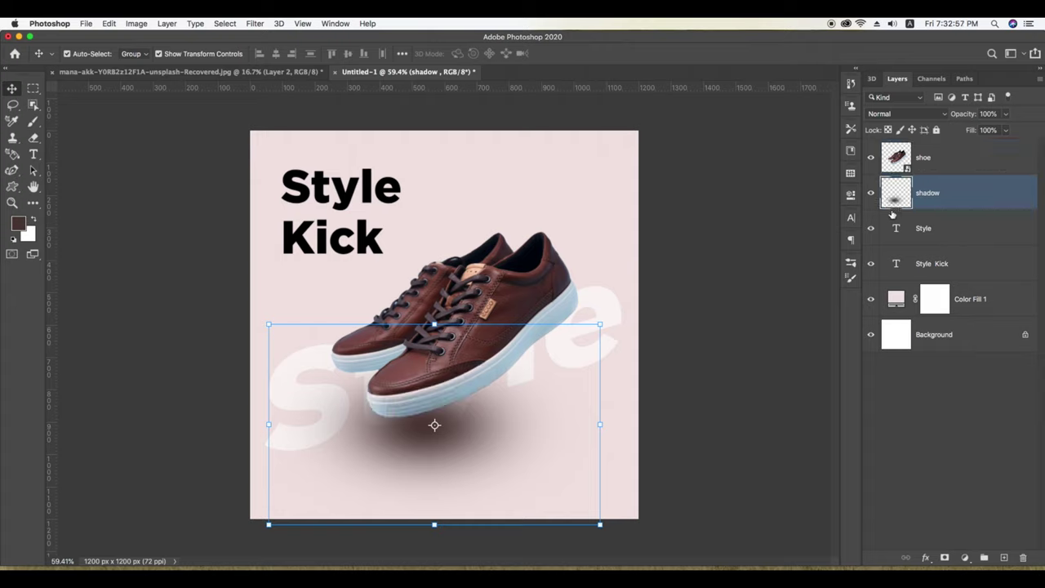
left_click_drag(434, 424, 430, 426)
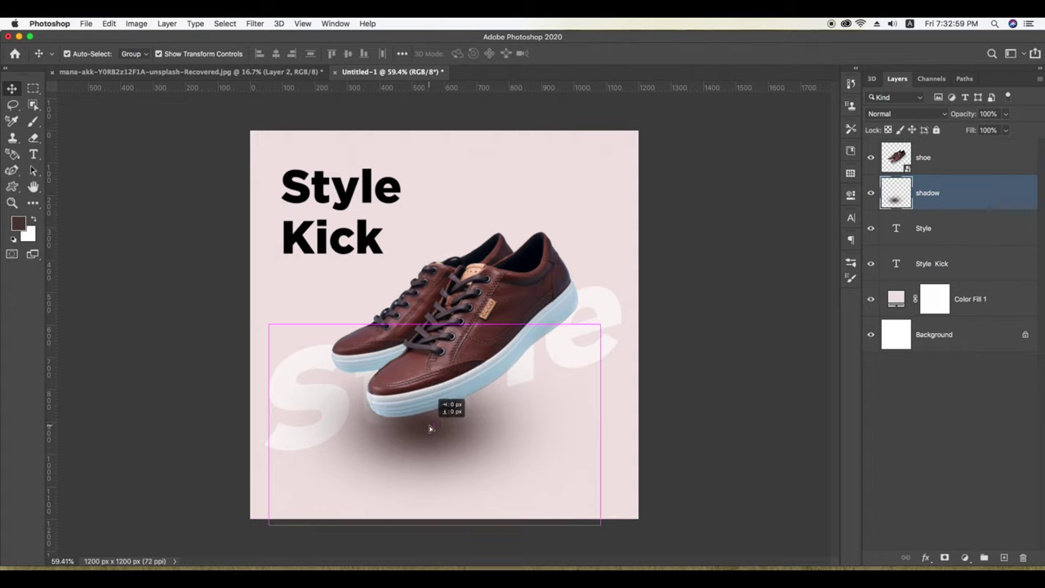
Set the shadow to 45% opacity and Multiply blend mode, nudging it slightly left
left_click(1005, 115)
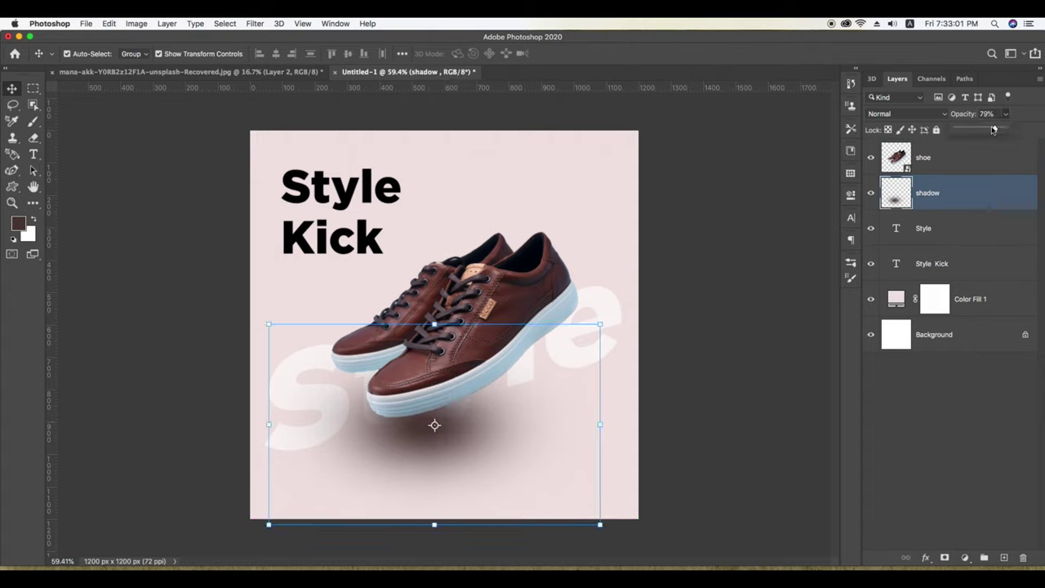
left_click_drag(1005, 130, 973, 129)
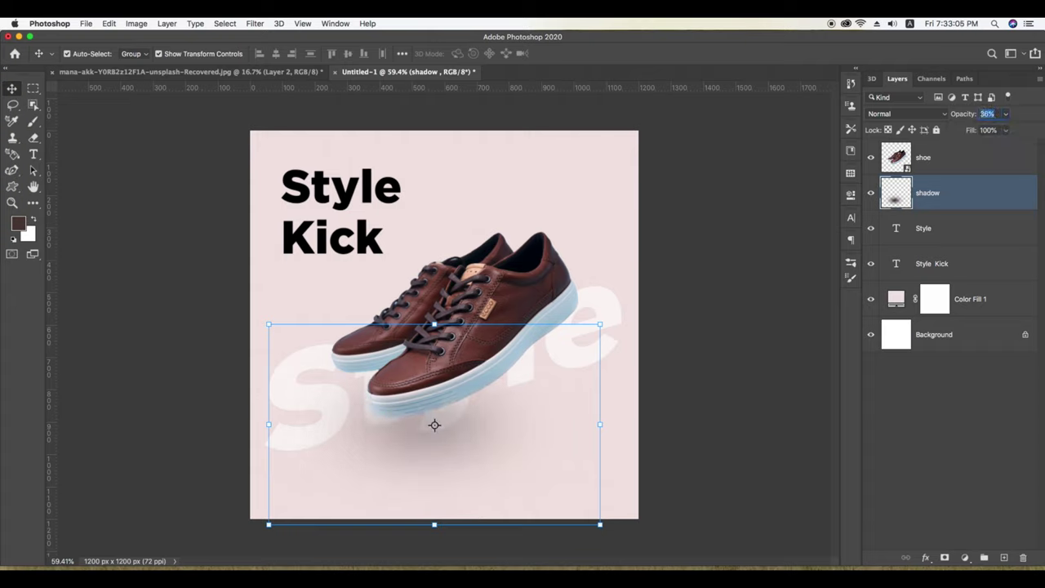
type("45")
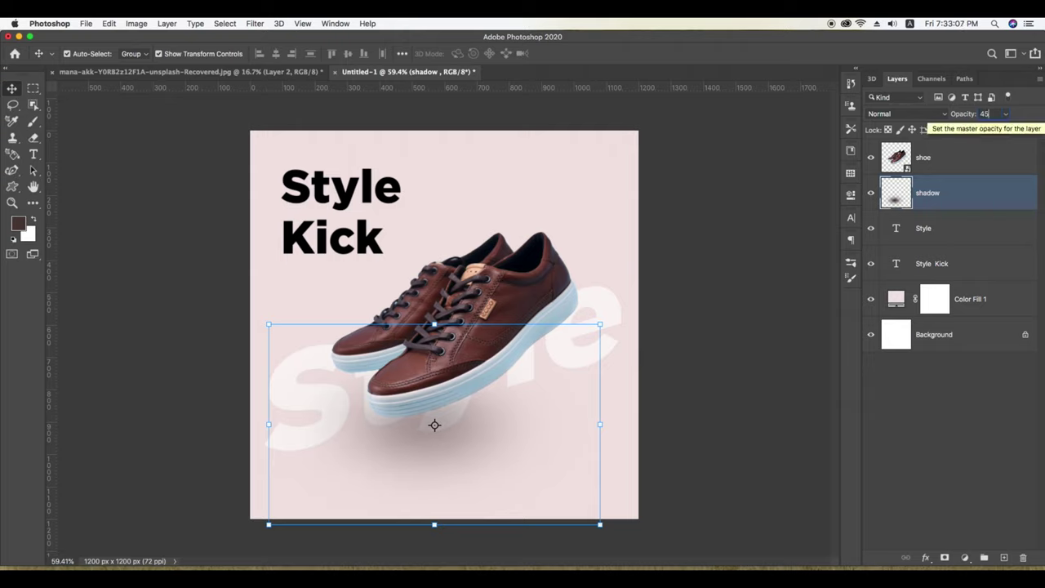
left_click(943, 116)
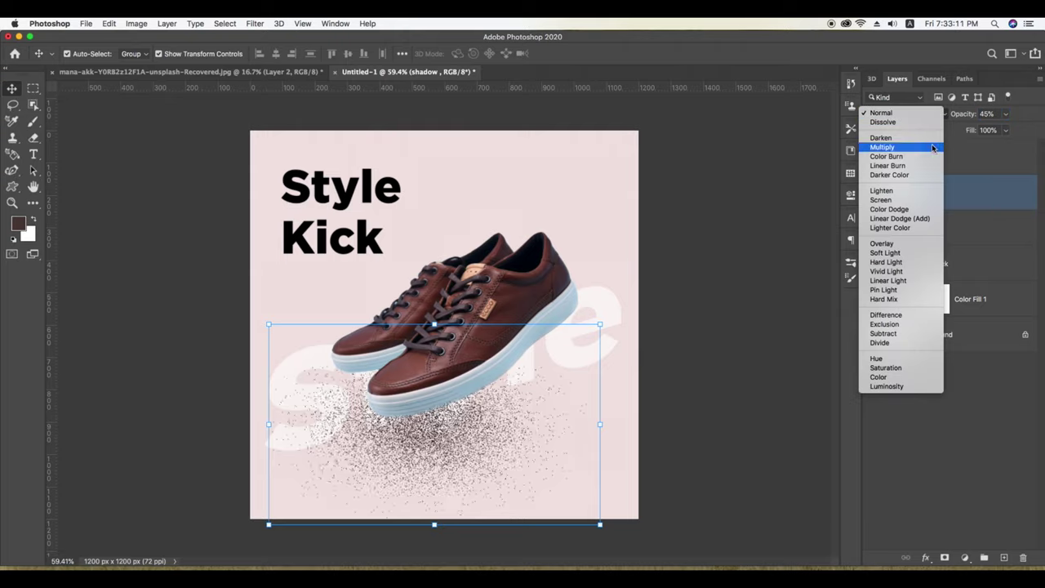
left_click(882, 147)
left_click_drag(488, 427, 469, 431)
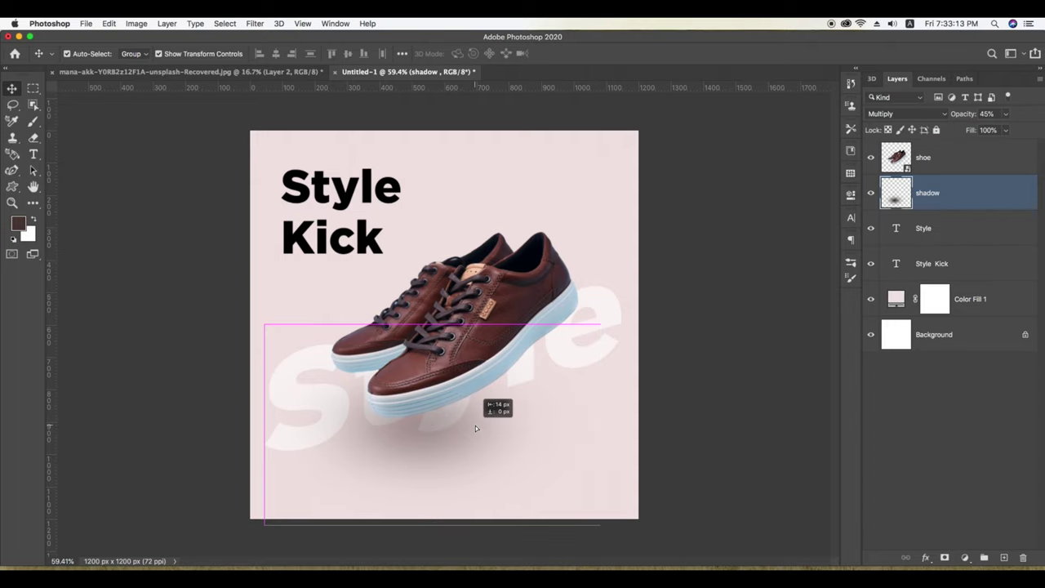
left_click(653, 416)
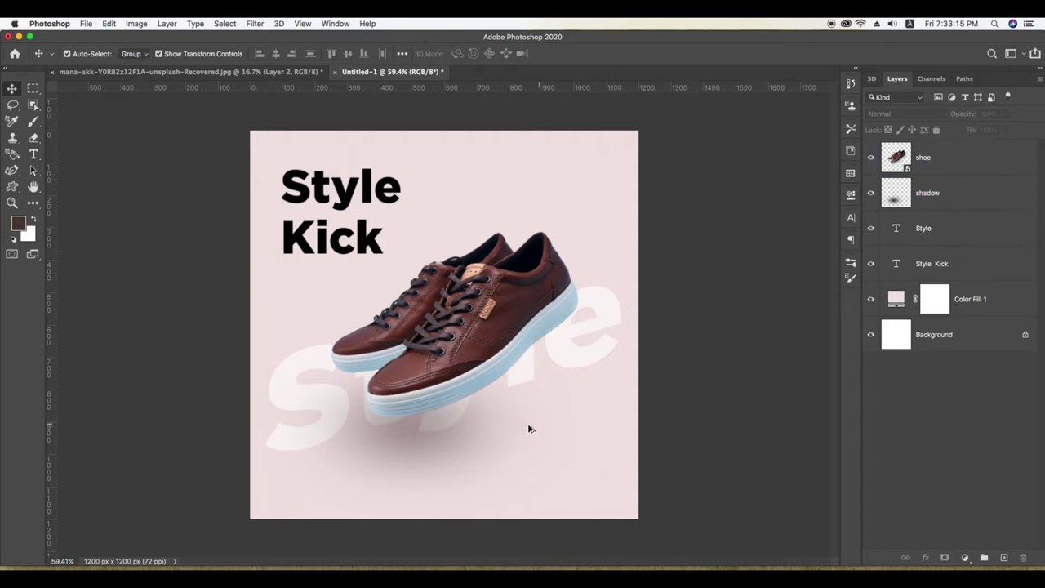
scroll(527, 429, "down", 2)
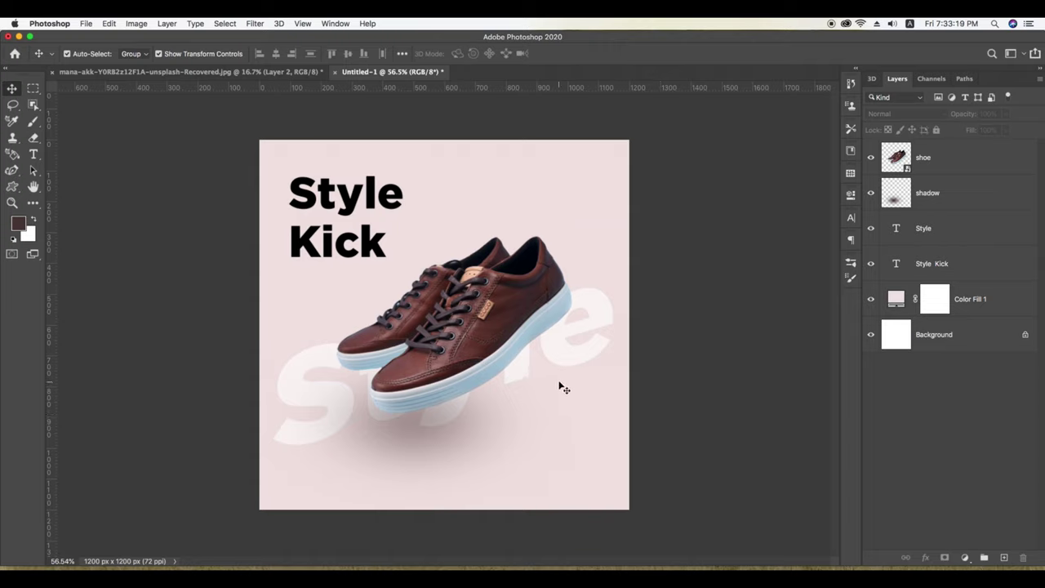
Shift the Style Kick headline slightly right and set it in Bodoni 72 Bold
left_click_drag(350, 196, 361, 194)
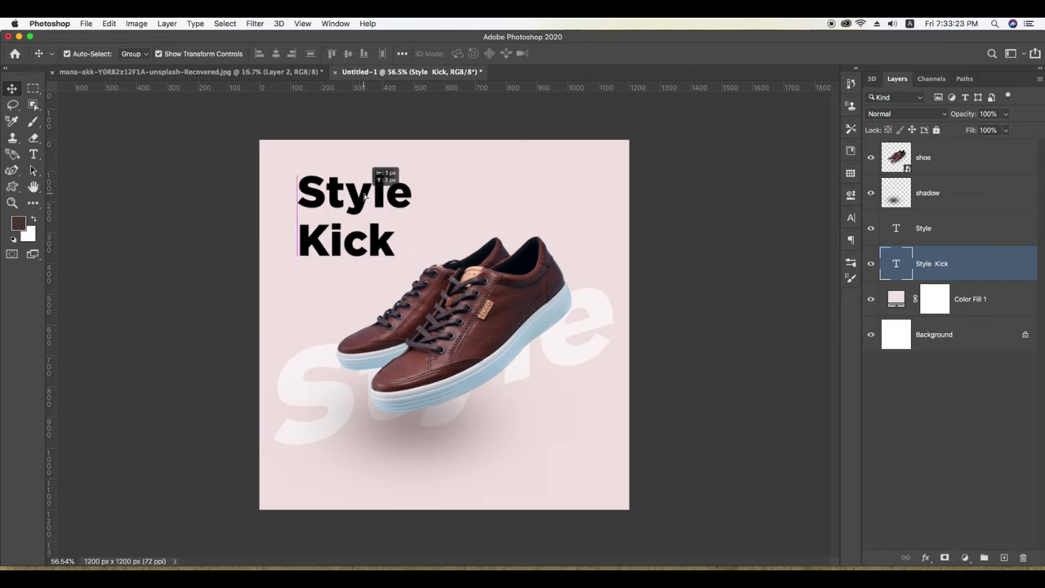
left_click_drag(361, 194, 364, 196)
left_click(364, 194)
left_click(354, 209)
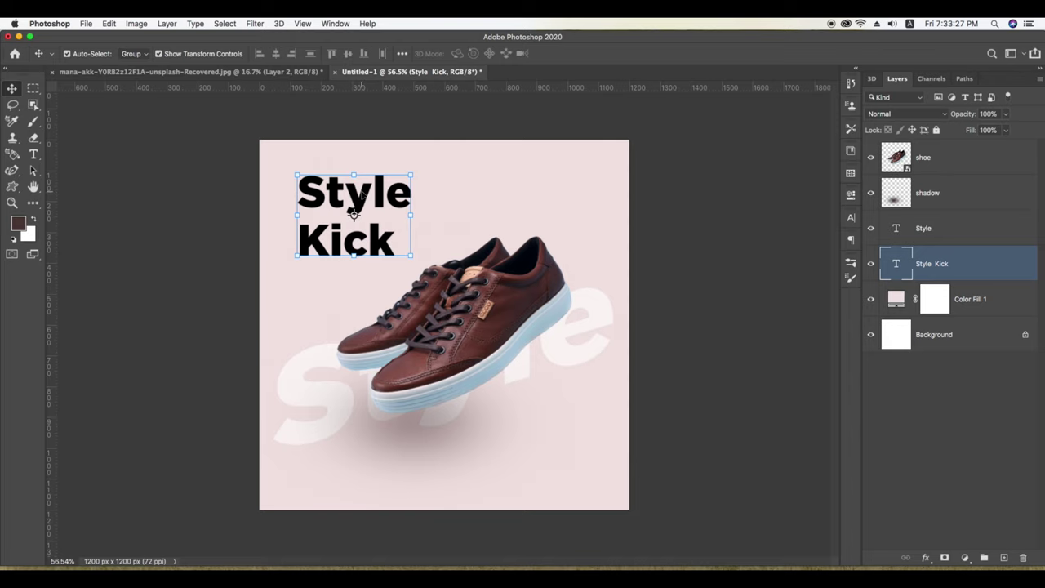
key("t")
left_click(181, 54)
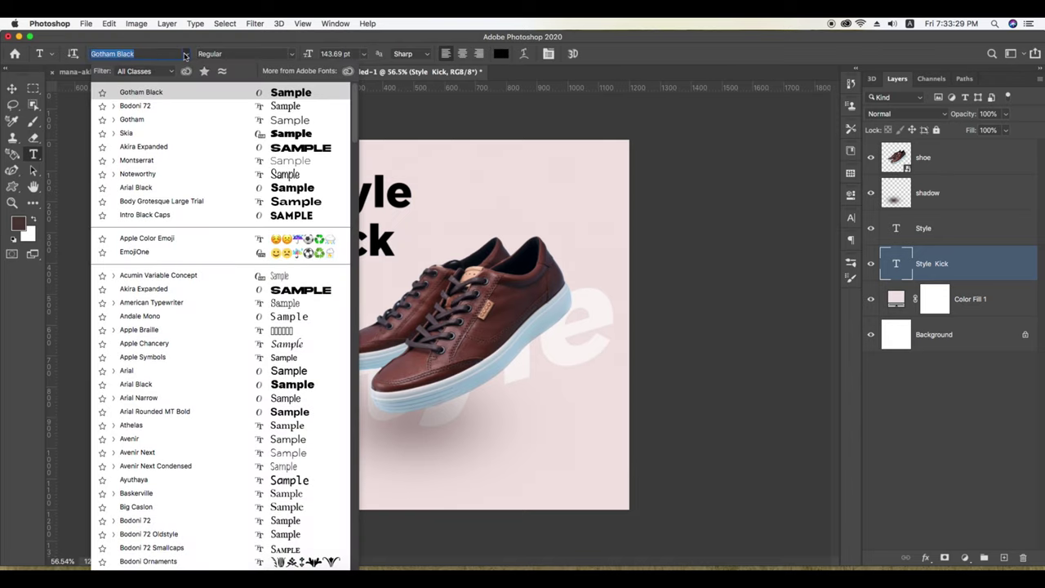
left_click(165, 106)
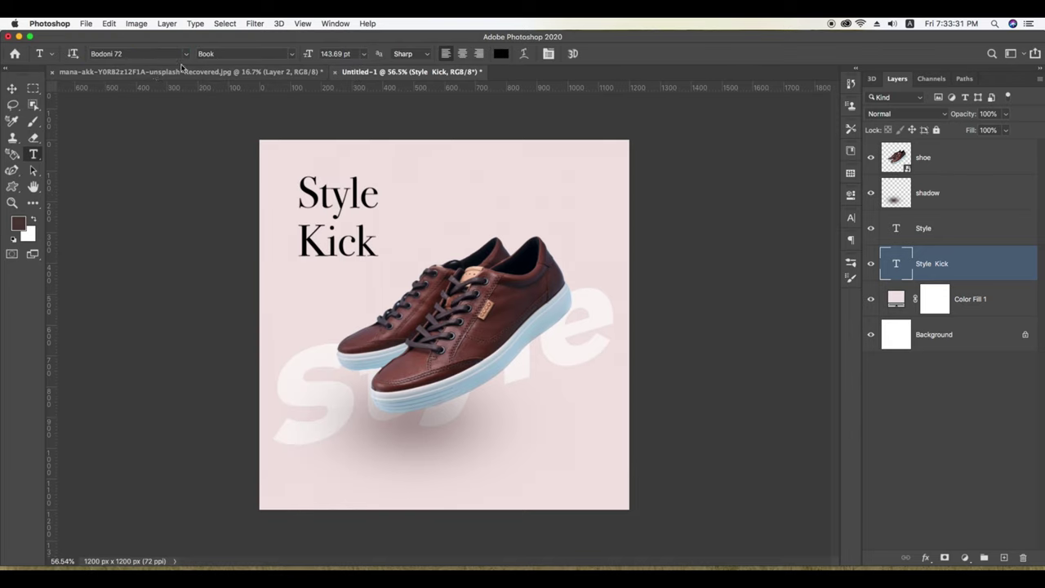
left_click(292, 54)
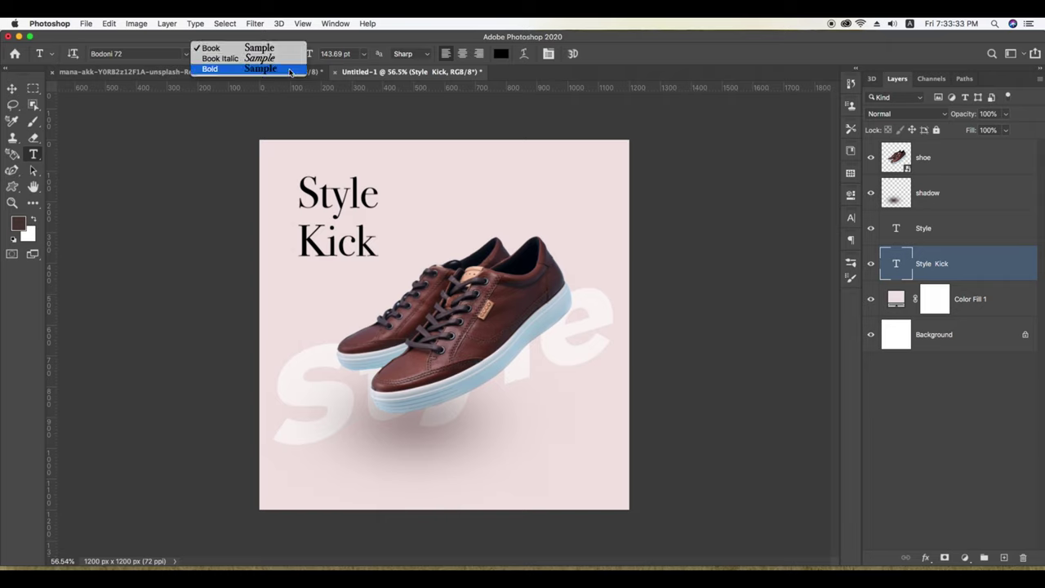
left_click(254, 68)
Enlarge the headline to about 142% and shift it slightly
left_click(12, 89)
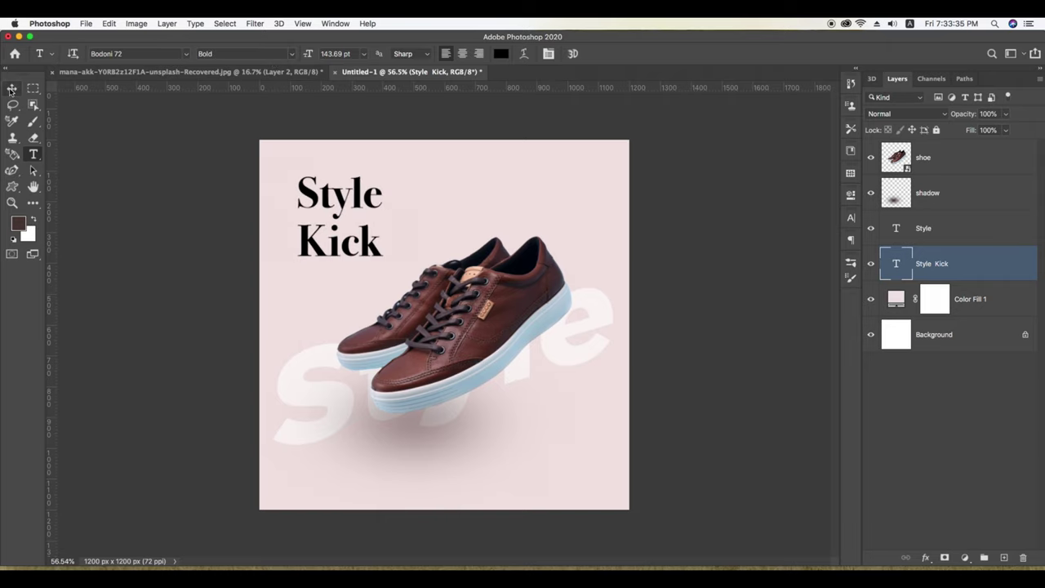
left_click_drag(383, 217, 427, 219)
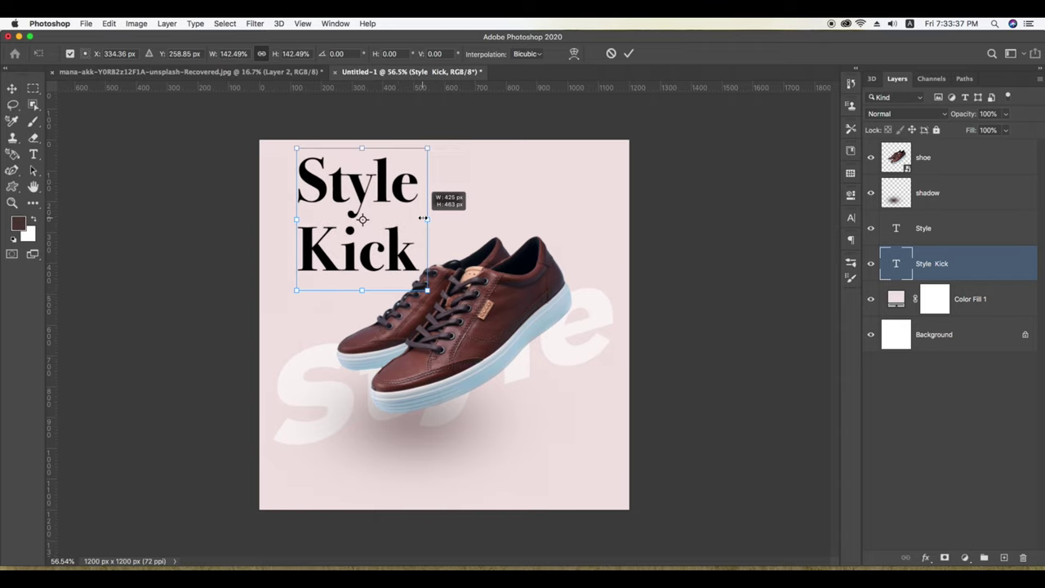
left_click(630, 53)
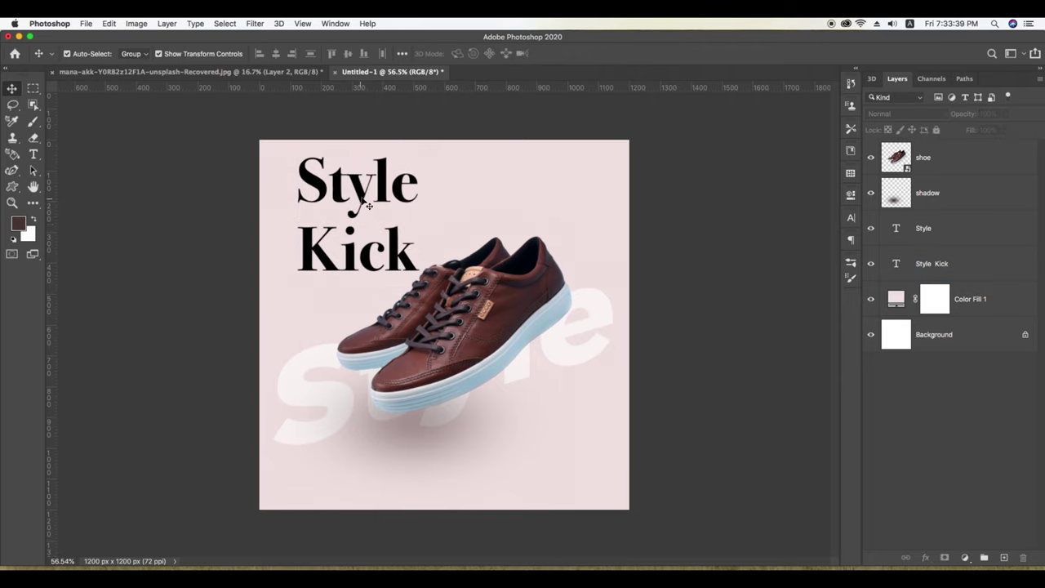
left_click_drag(369, 206, 359, 205)
Re-edit the headline keeping 'Kick' on its own line, then nudge it a pixel left
key("t")
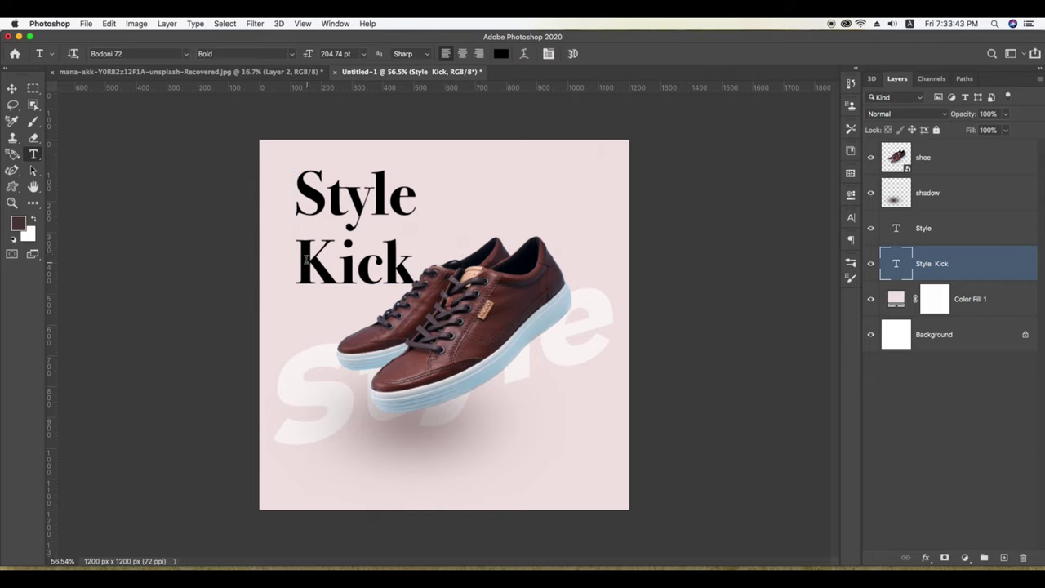
left_click(302, 255)
key("BackSpace")
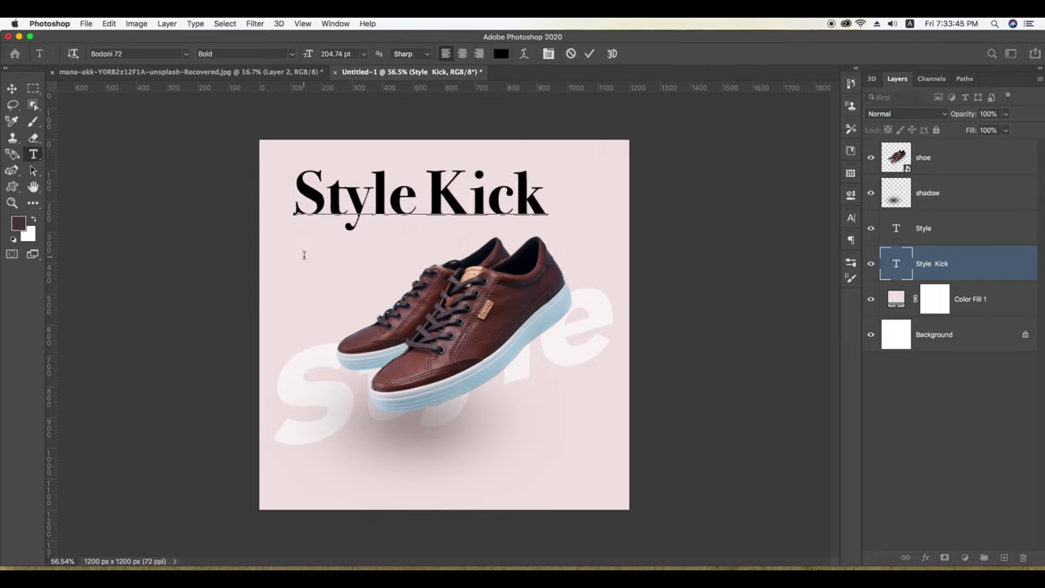
key("Return")
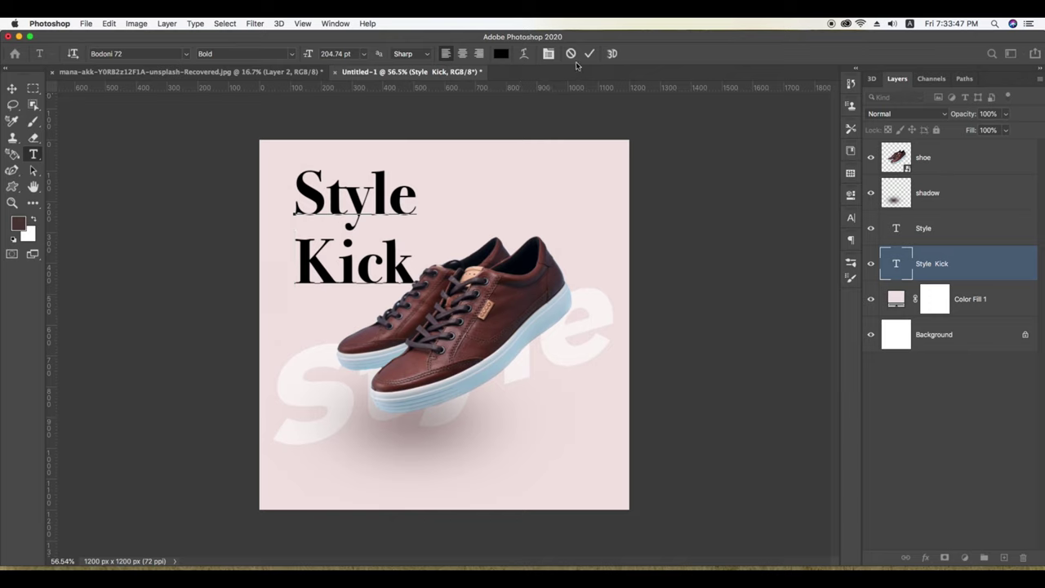
left_click(589, 53)
left_click(11, 89)
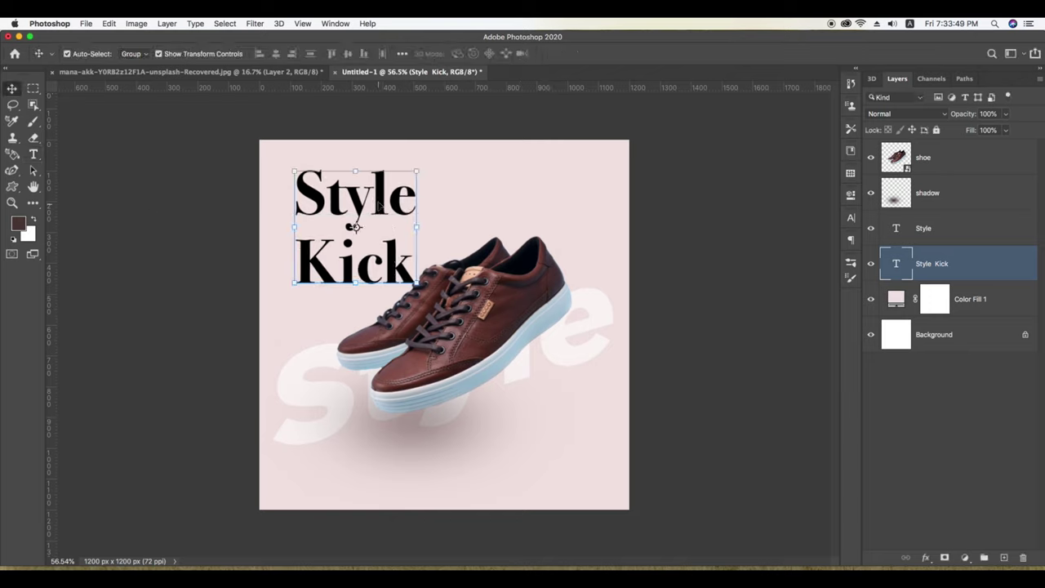
left_click_drag(379, 206, 377, 206)
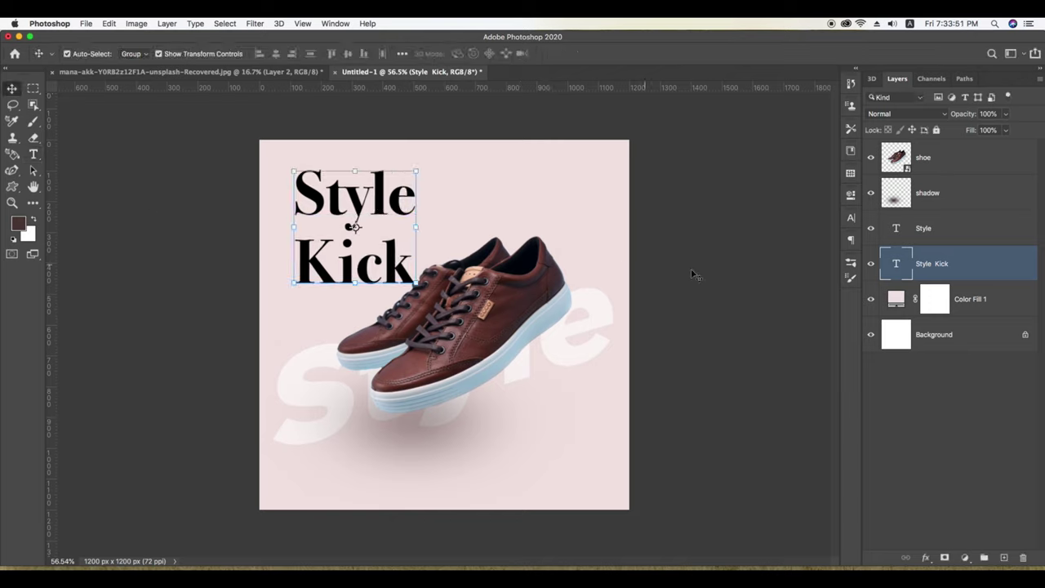
Duplicate the headline below the shoe and retype it as '15% Off'
mouse_move(407, 207)
left_mouse_down()
mouse_move(508, 382)
mouse_move(343, 214)
mouse_move(550, 426)
left_mouse_up()
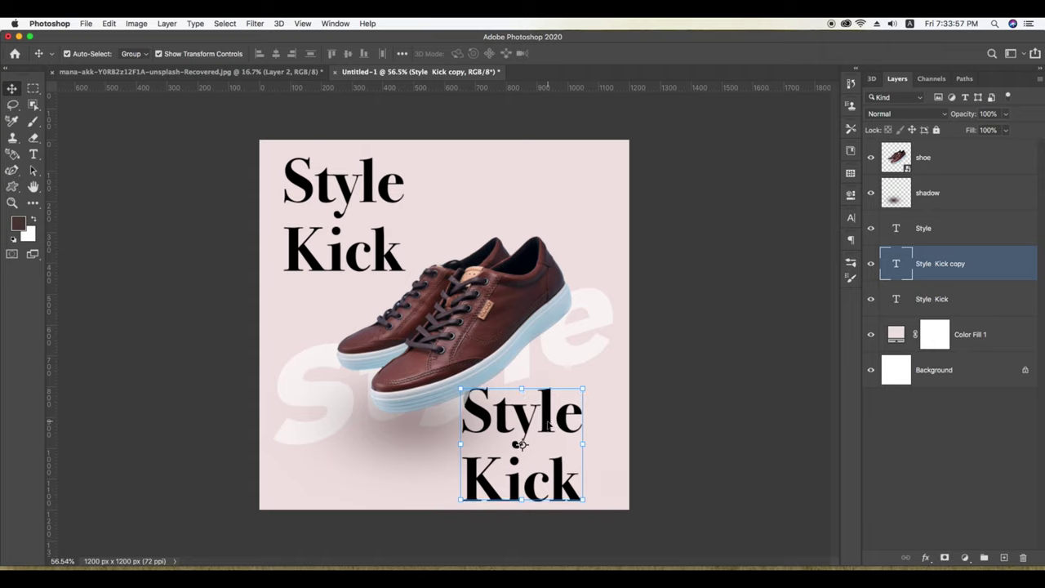
double_click(520, 444)
key("BackSpace")
type("15")
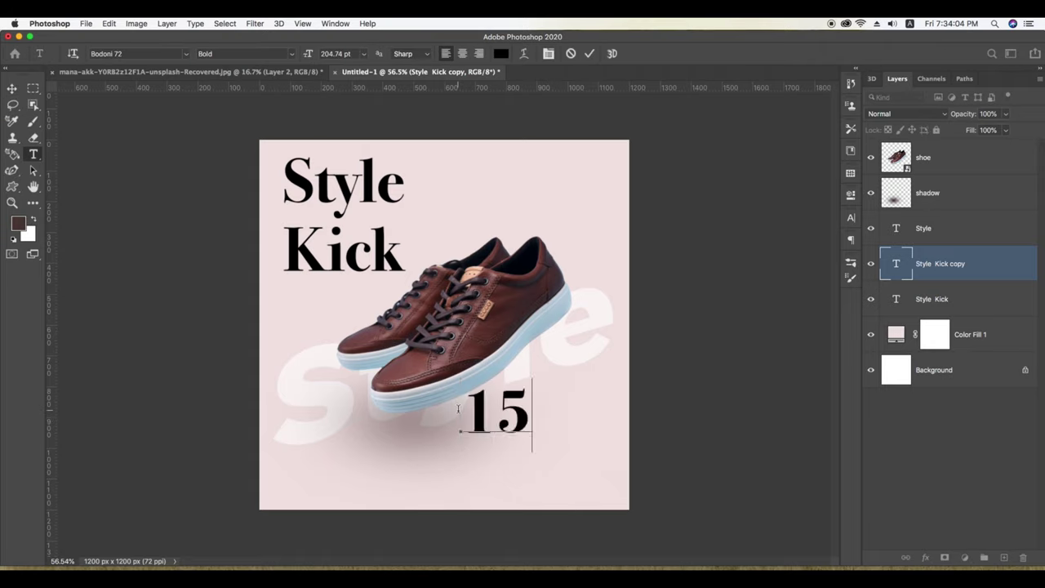
type("%")
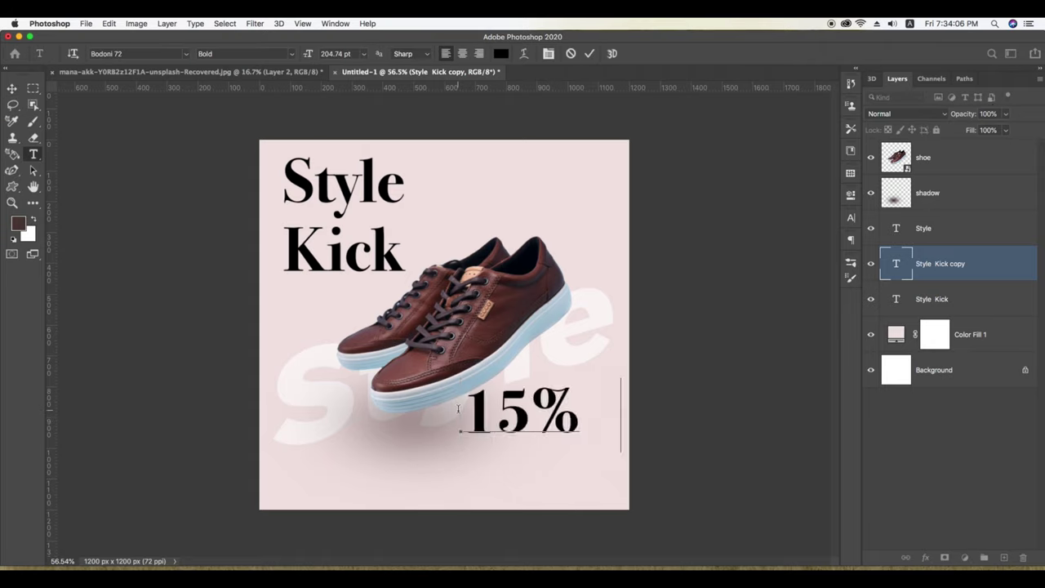
type(" of")
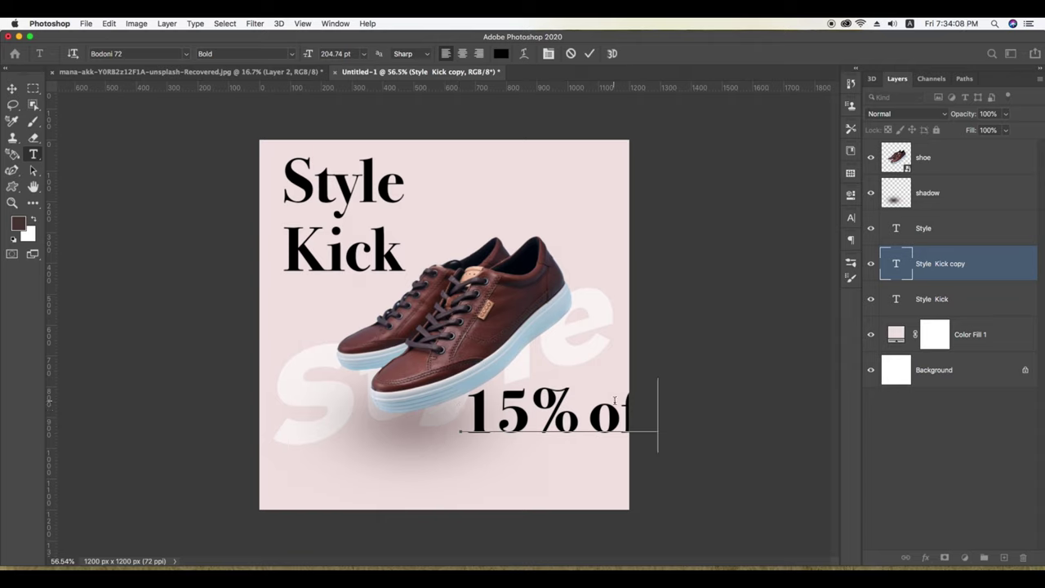
left_click(616, 406)
double_click(615, 406)
type("O")
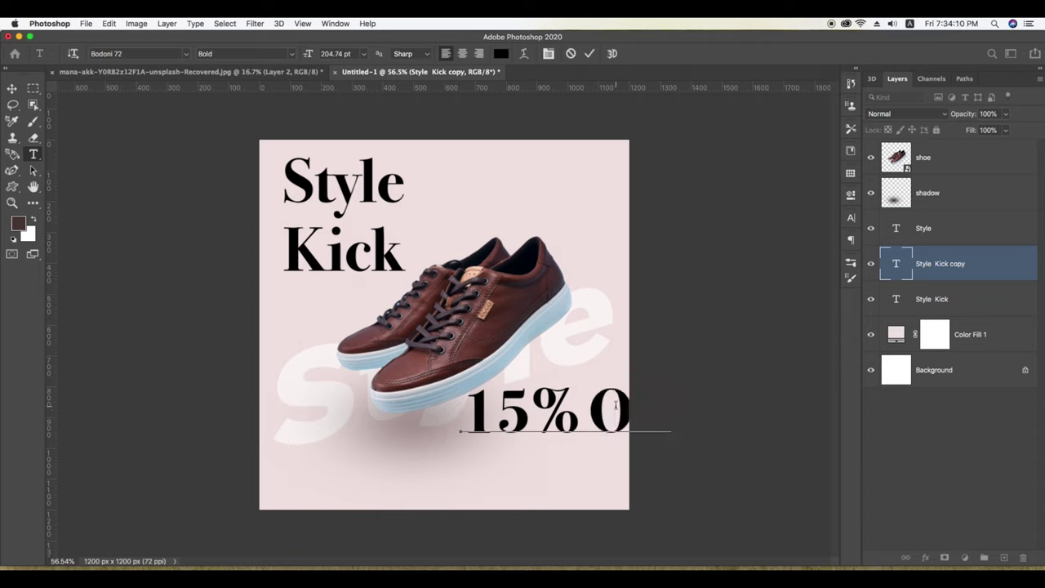
Commit the 15% Off text, reposition the faint Style text, and lock the Style layer
left_click(12, 88)
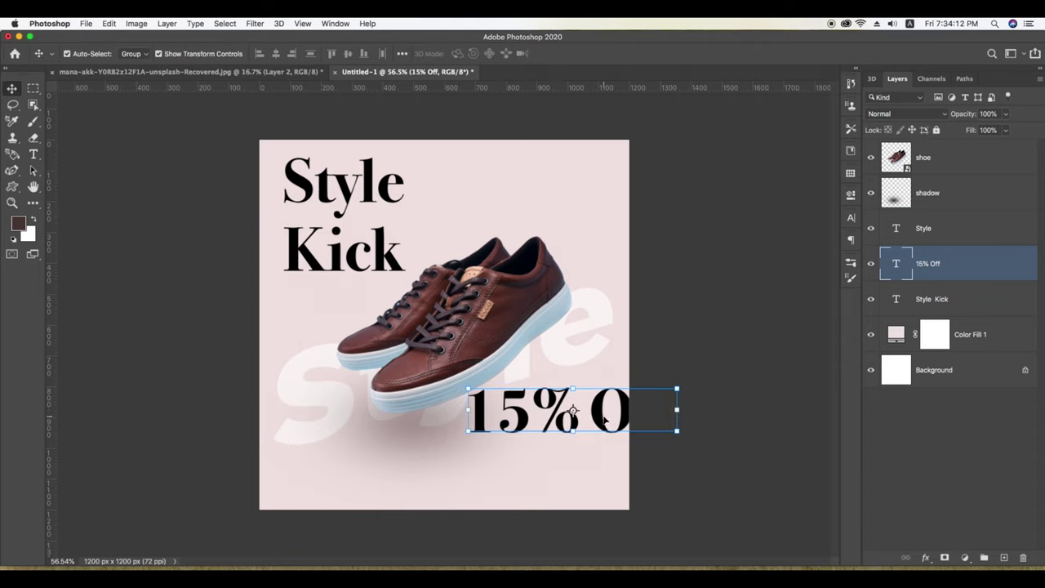
mouse_move(605, 421)
left_mouse_down()
mouse_move(619, 398)
mouse_move(610, 400)
left_mouse_up()
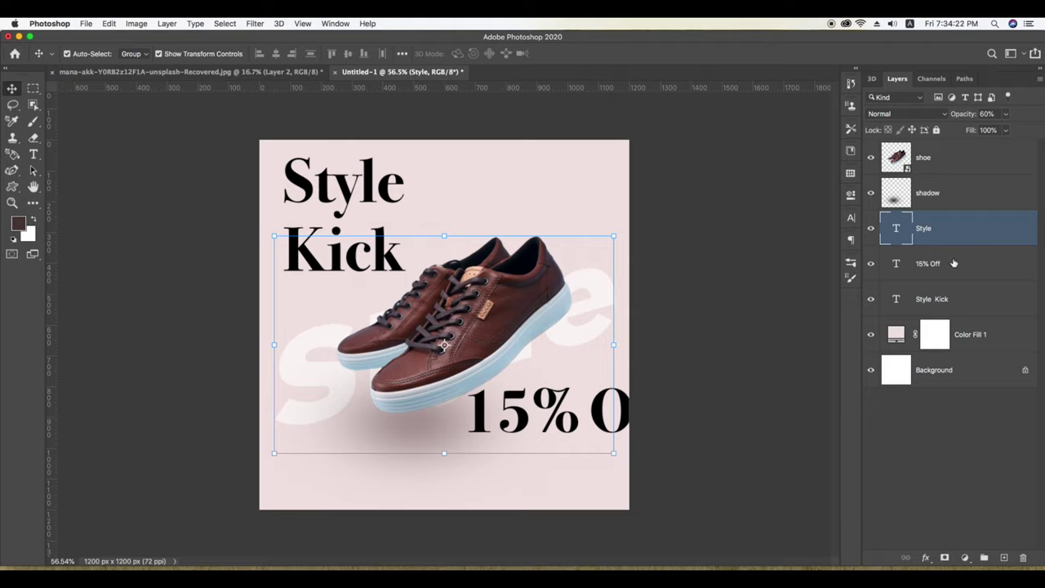
key("ctrl+slash")
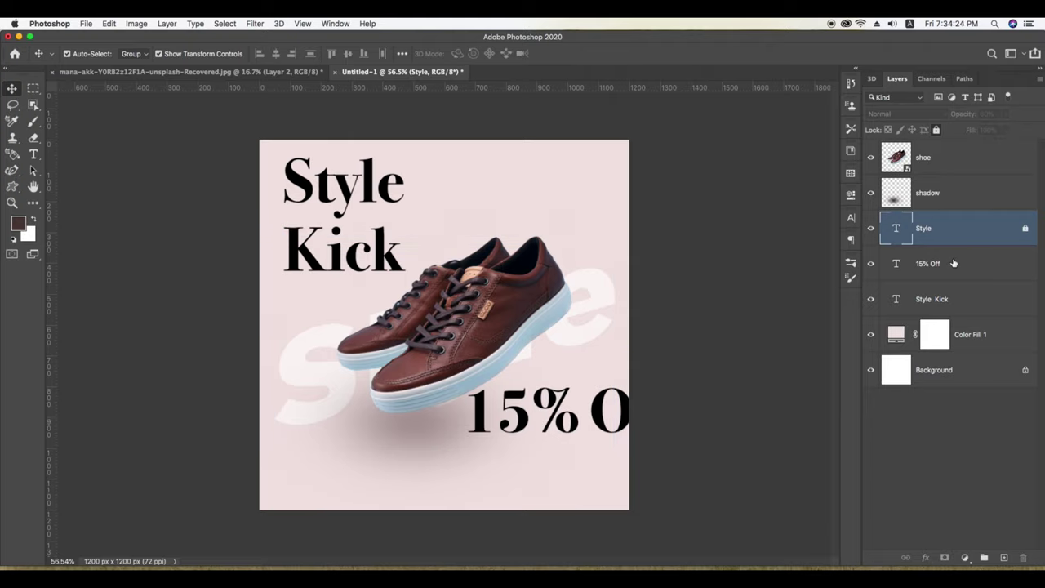
Move '15% Off' under the shoe and give the word 'Off' a smaller font size
left_click(776, 385)
left_click_drag(571, 423, 483, 453)
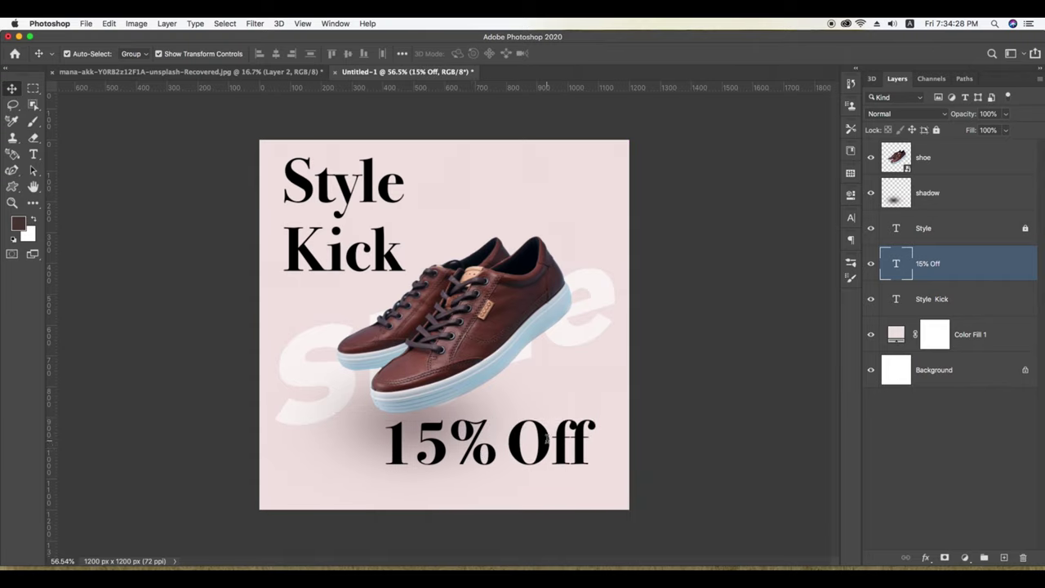
double_click(507, 442)
left_click_drag(507, 442, 599, 444)
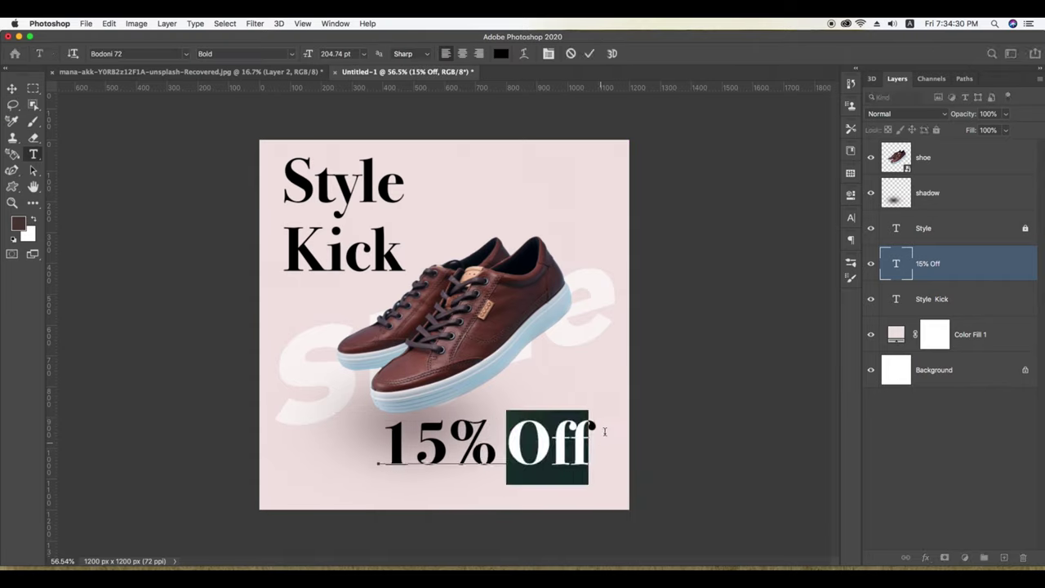
left_click(366, 56)
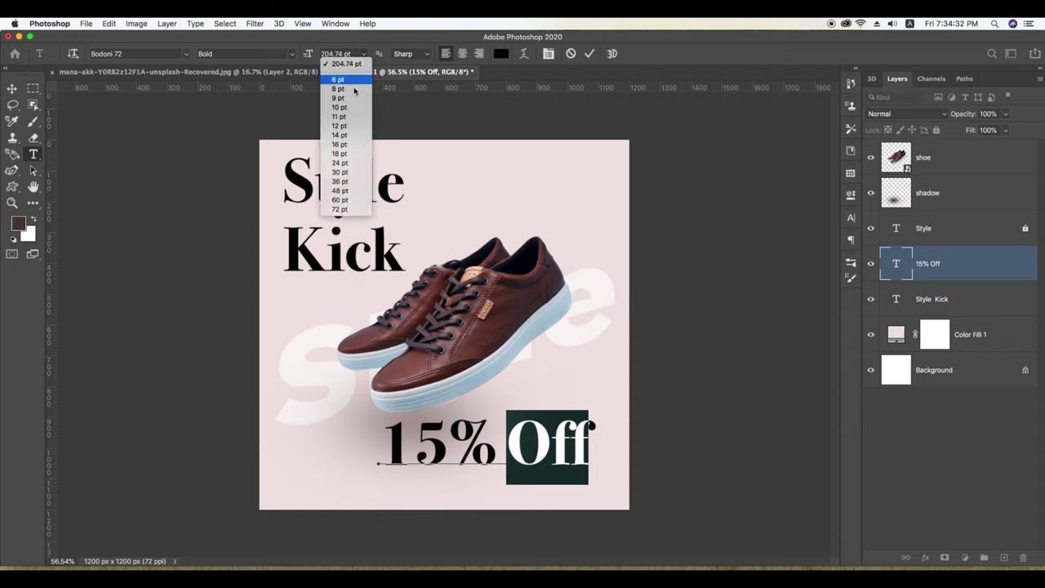
left_click(344, 200)
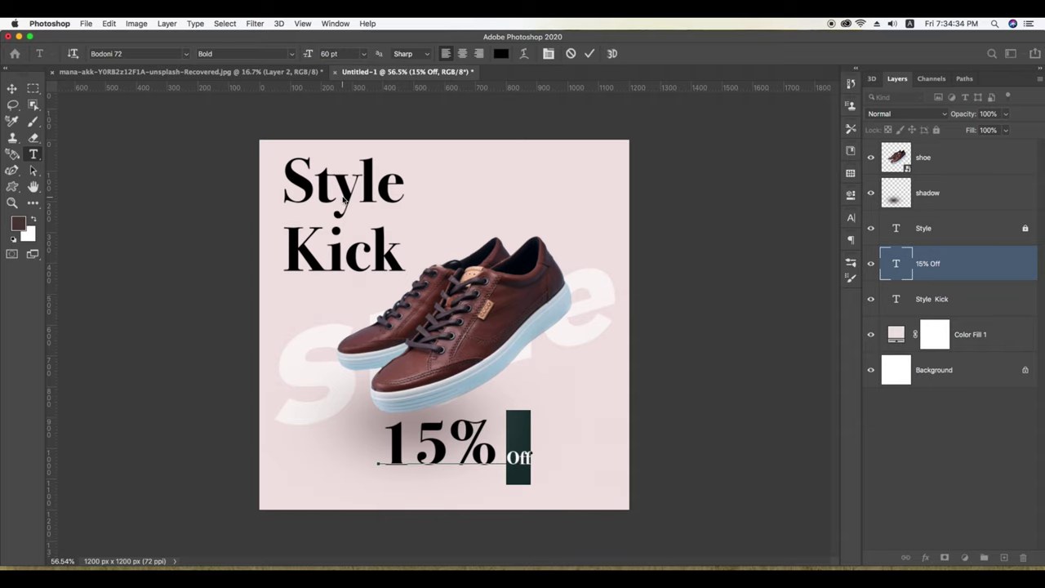
left_click(12, 88)
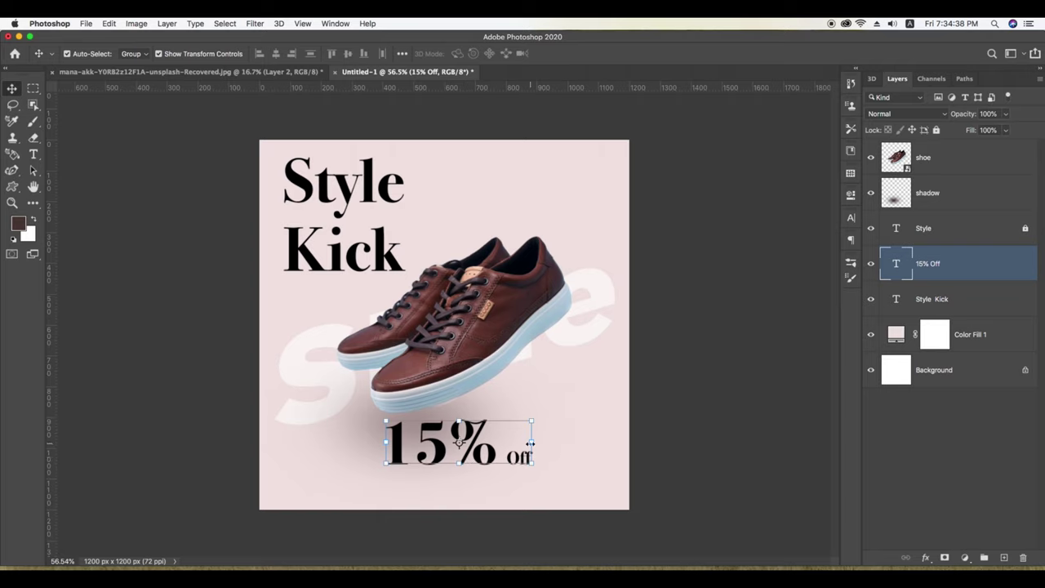
Scale '15% Off' to about 64% and place it in the bottom-right corner
mouse_move(530, 443)
left_mouse_down()
mouse_move(477, 441)
mouse_move(579, 469)
left_mouse_up()
left_click(629, 53)
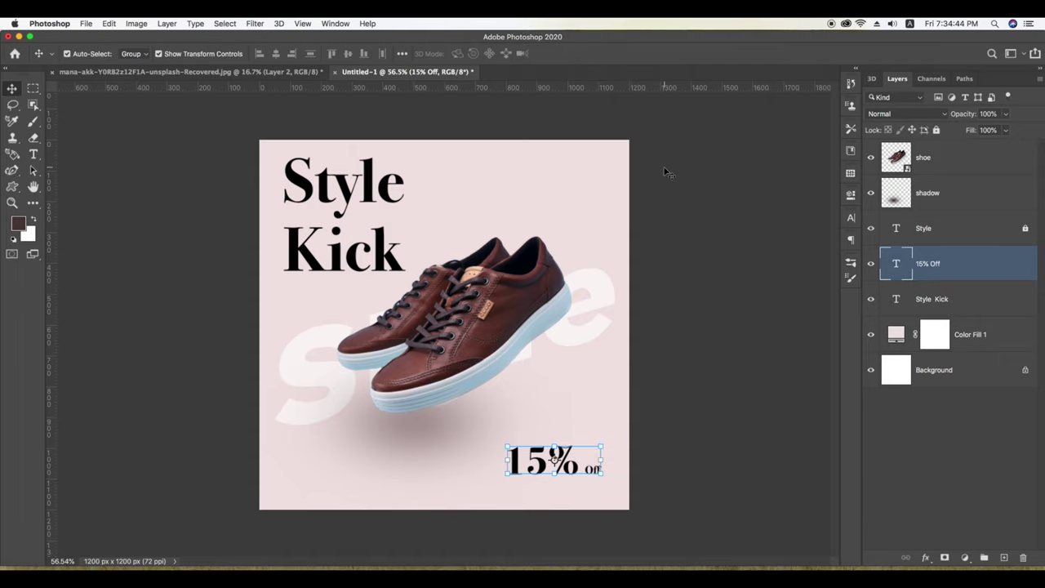
left_click(666, 171)
scroll(490, 401, "down", 3)
scroll(490, 400, "up", 2)
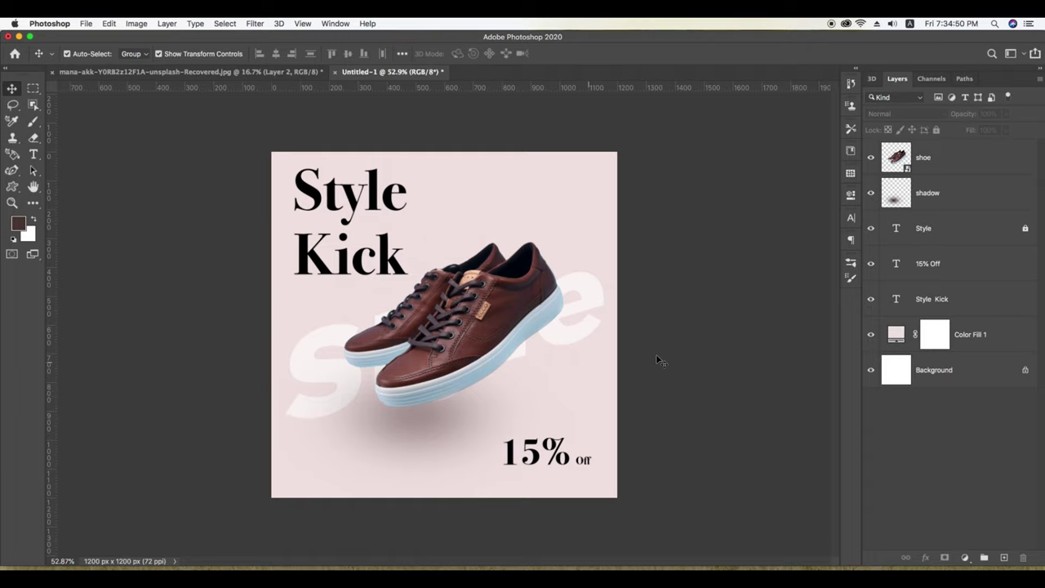
Scale the Style Kick heading down to about 79% and nudge it slightly right
scroll(385, 325, "up", 1)
left_click(362, 255)
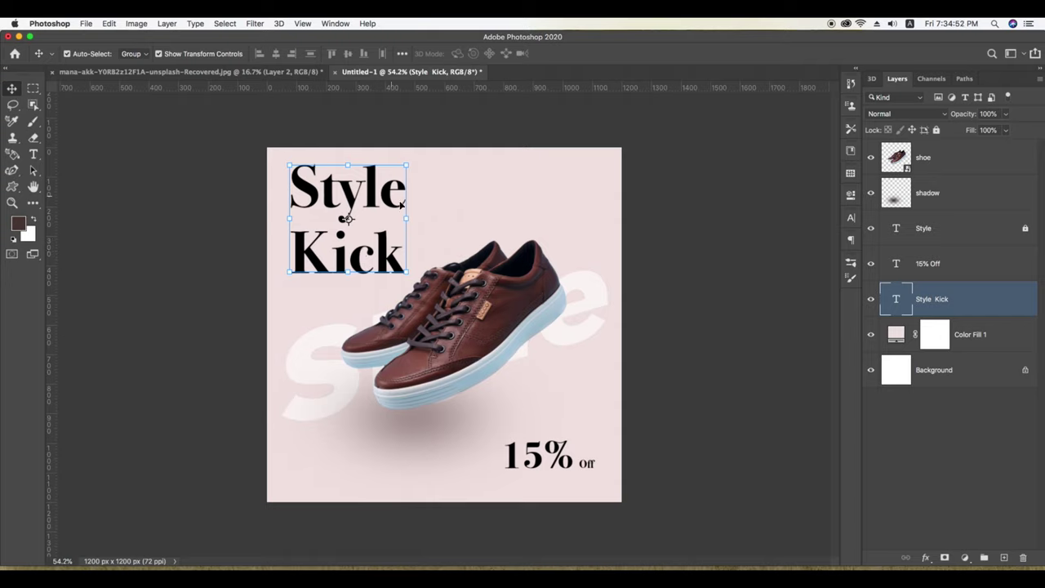
mouse_move(407, 219)
left_mouse_down()
mouse_move(348, 202)
mouse_move(374, 203)
left_mouse_up()
key("Return")
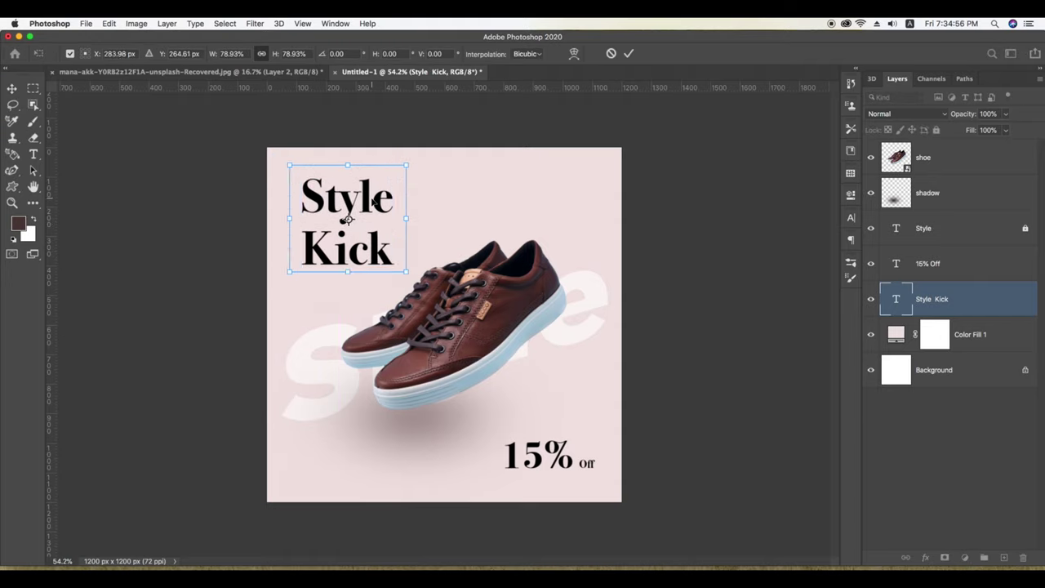
left_click(747, 292)
Click through the shoe, Style Kick and shadow layers, ending on the Color Fill 1 background layer
scroll(527, 433, "down", 5)
scroll(527, 433, "up", 2)
scroll(529, 440, "up", 1)
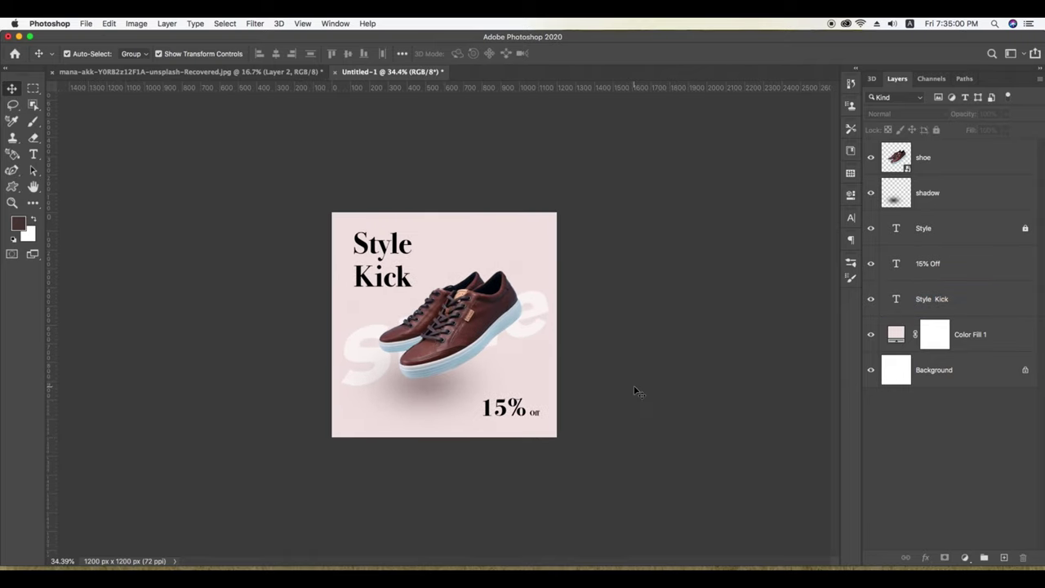
scroll(620, 393, "up", 2)
scroll(506, 368, "up", 2)
left_click(469, 346)
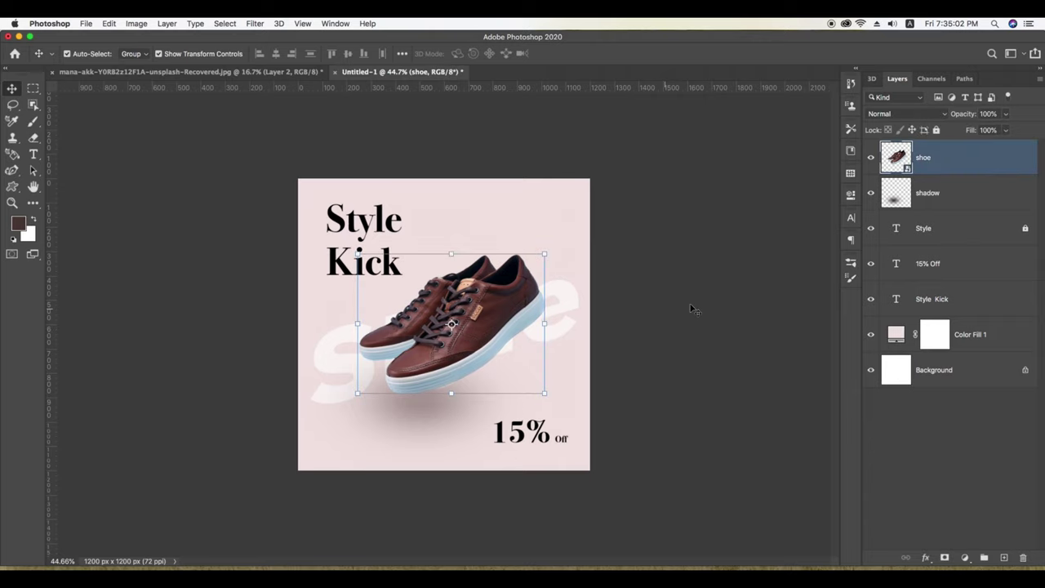
scroll(600, 356, "up", 1)
left_click(880, 310)
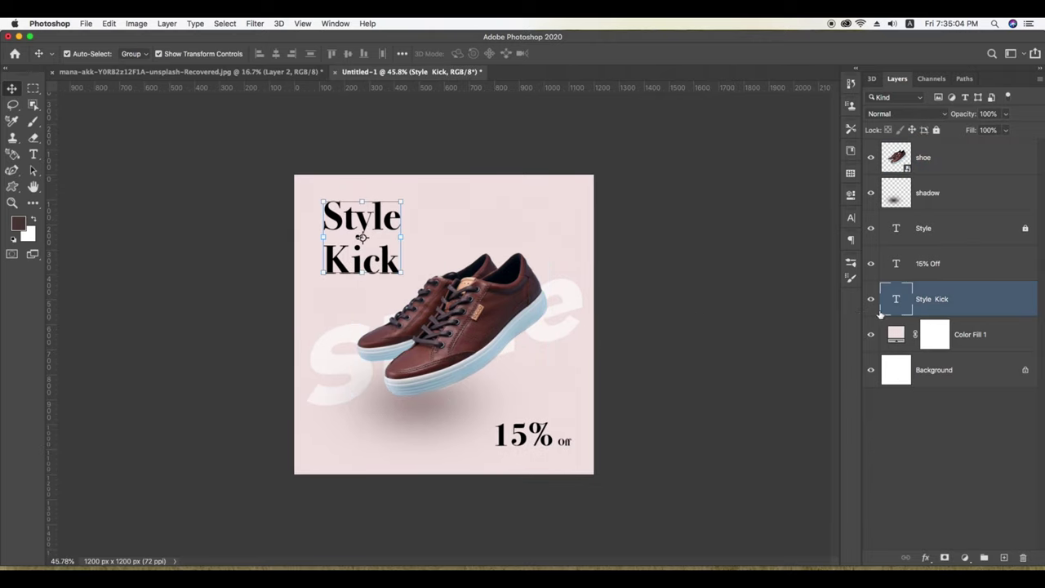
left_click(894, 200)
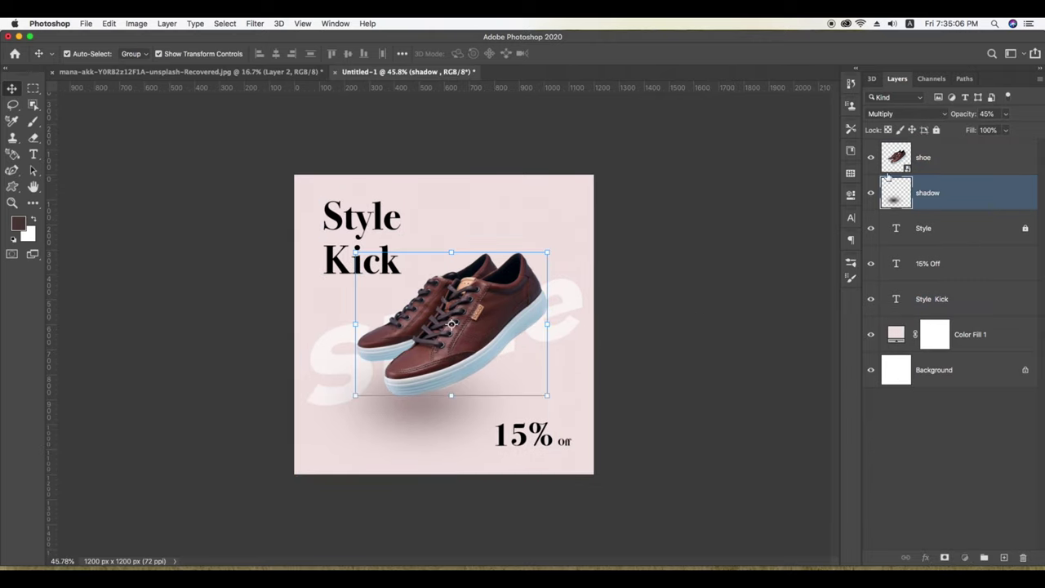
left_click(769, 343)
left_click(896, 338)
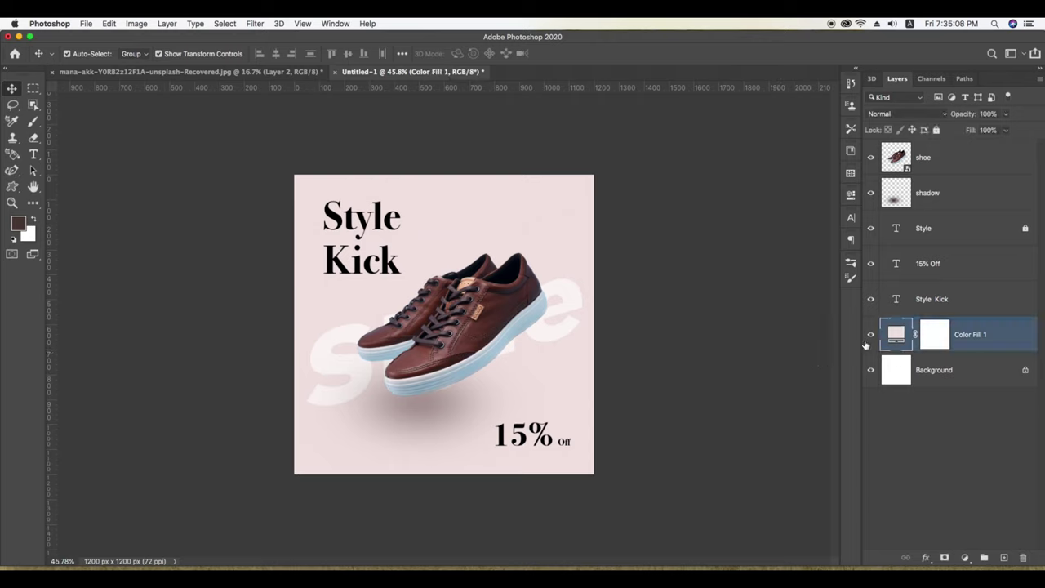
Draw a curved Shape 1 hill across the bottom with the Curvature Pen, rising behind the shoe
left_click_drag(11, 170, 46, 197)
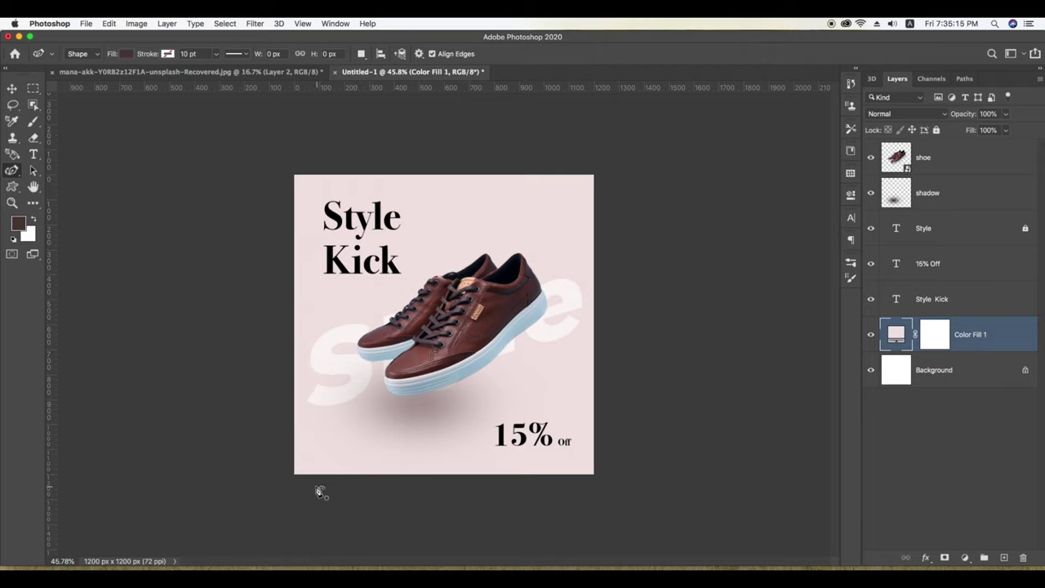
left_click(281, 483)
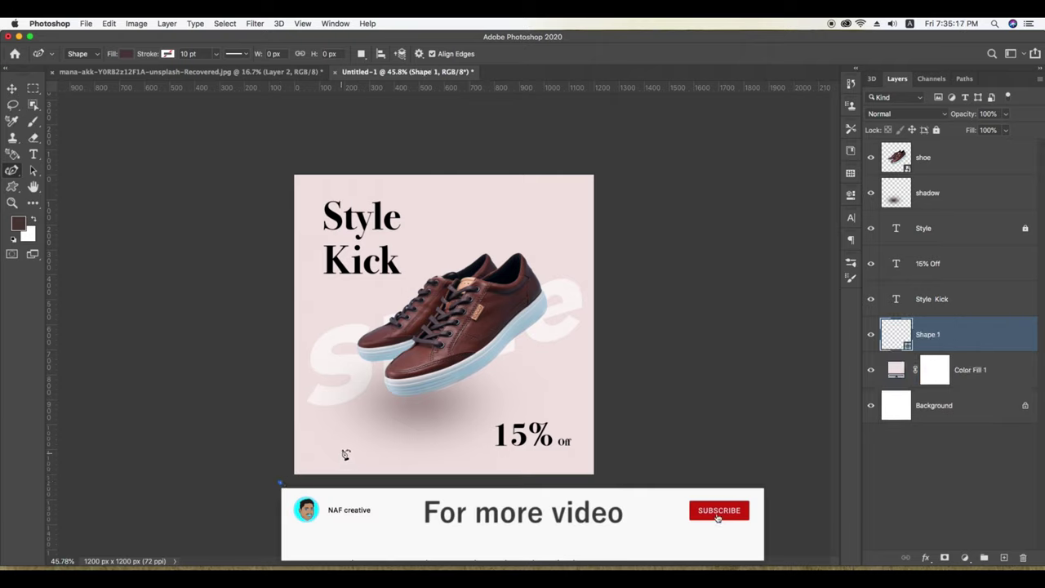
left_click(365, 445)
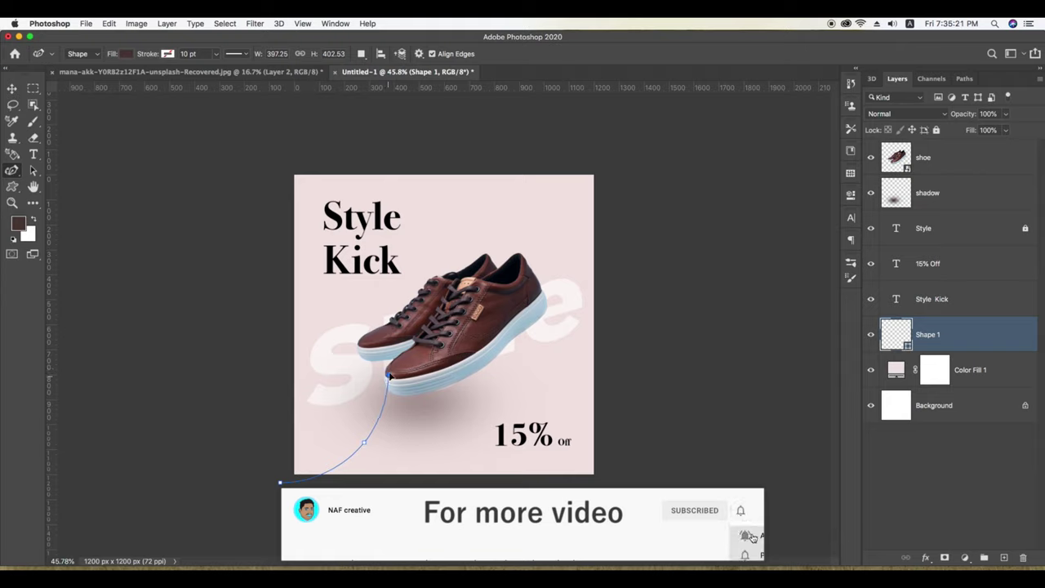
left_click(388, 373)
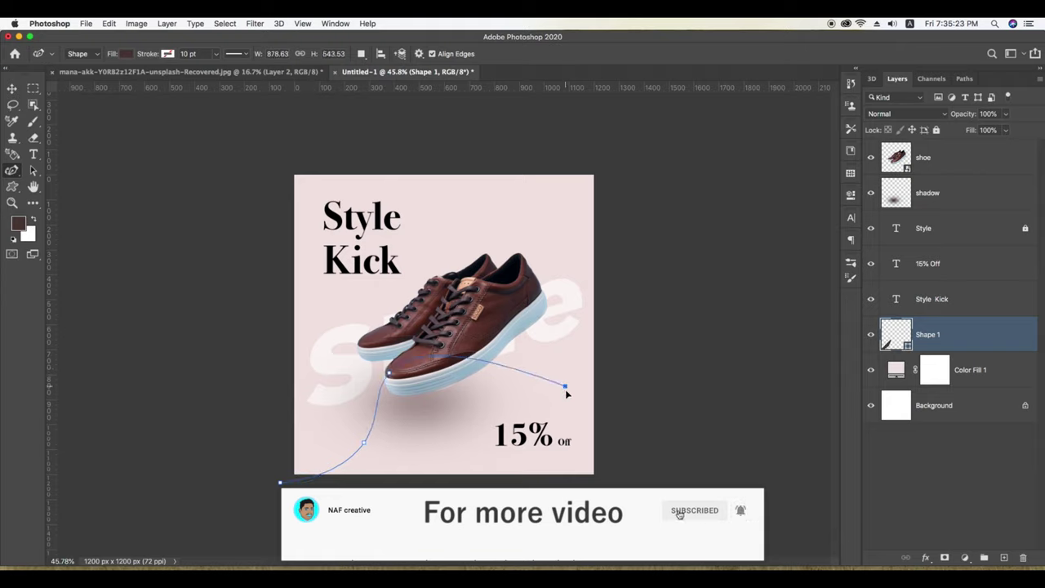
left_click(566, 385)
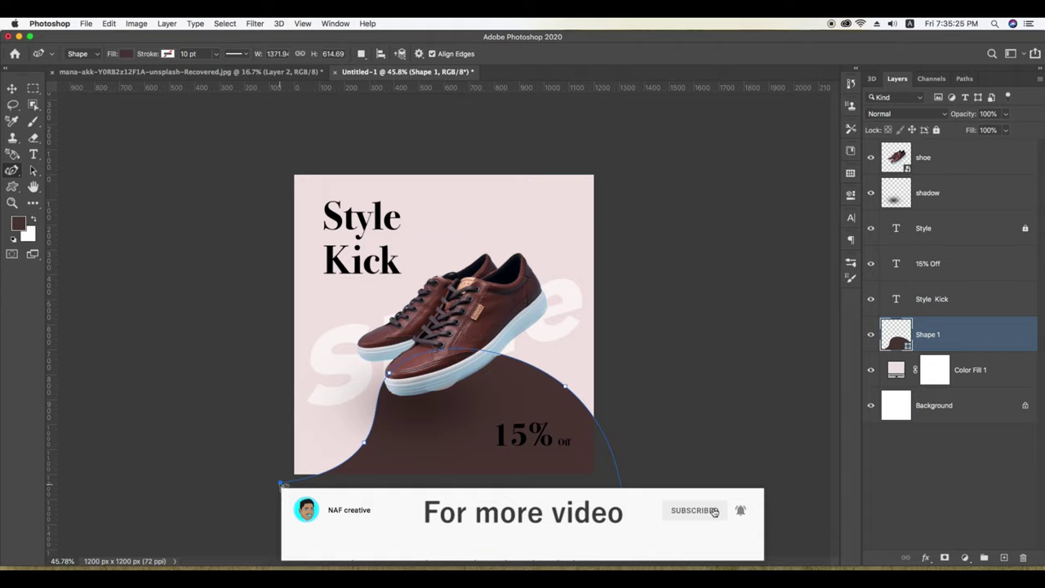
left_click_drag(280, 482, 269, 506)
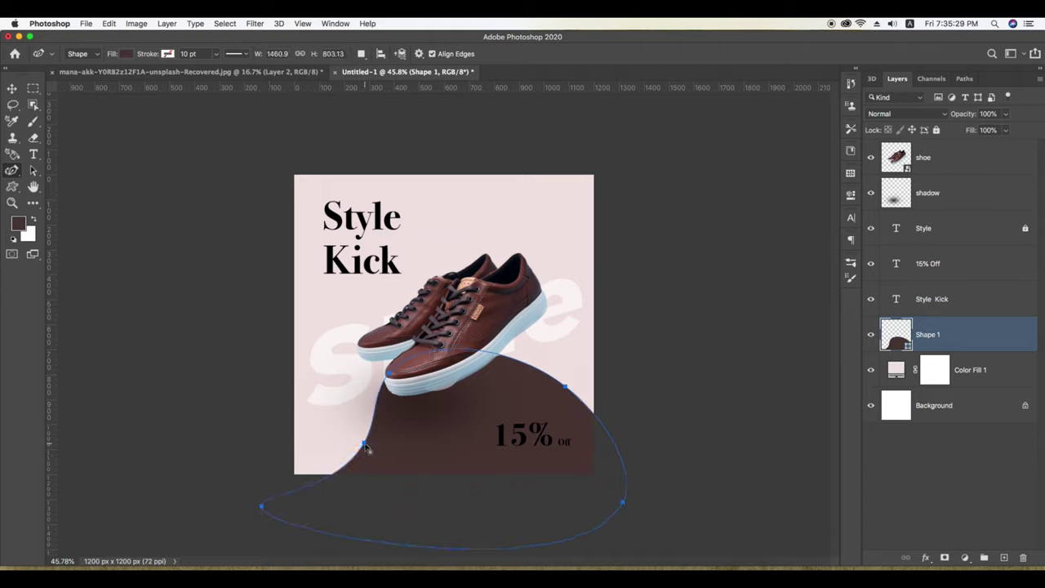
left_click_drag(365, 447, 354, 437)
key("v")
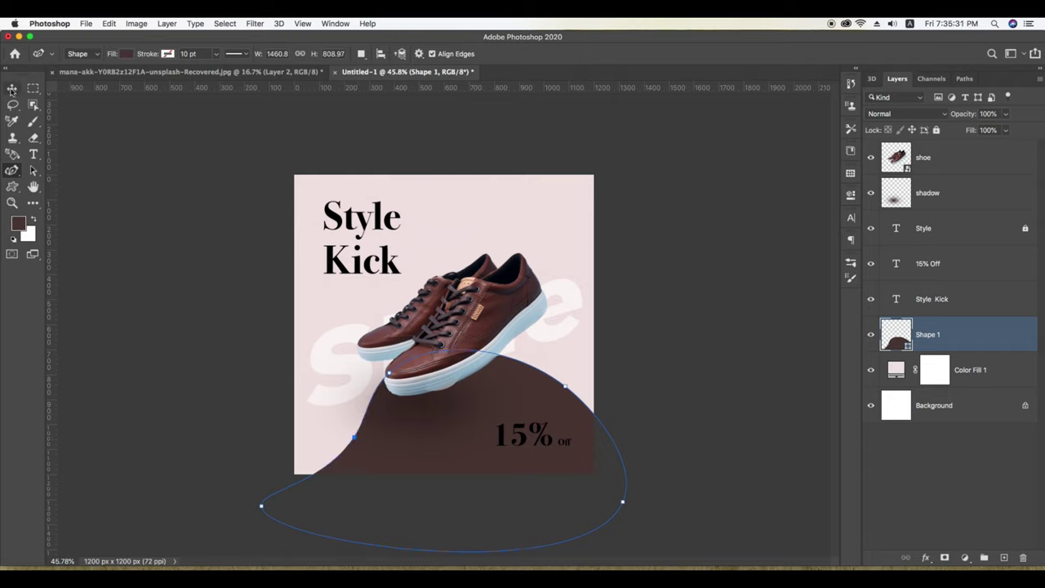
Reselect the curved Shape 1 layer after checking the shadow layer
left_click(202, 273)
left_click(503, 410)
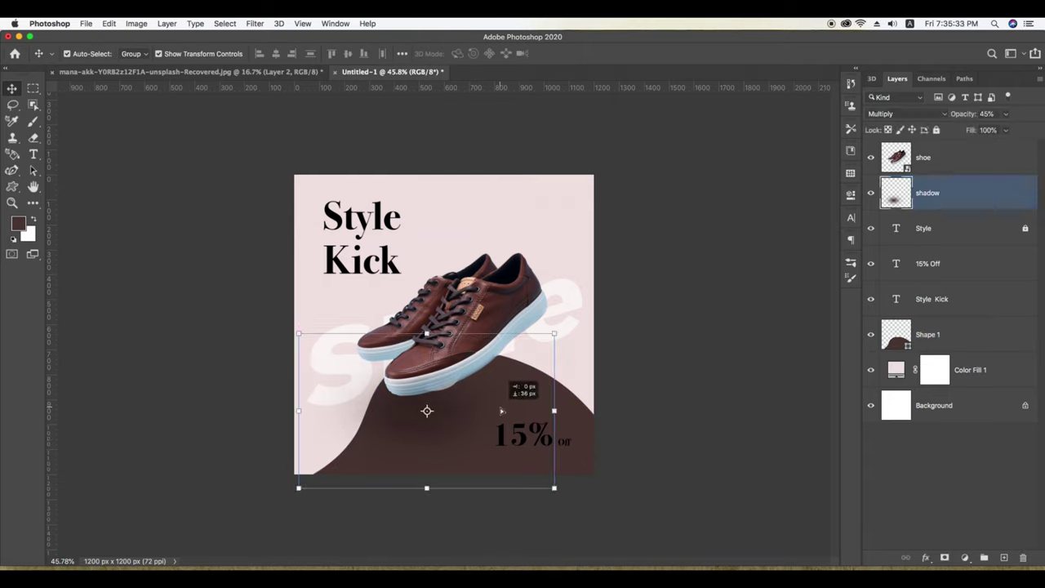
left_click(646, 419)
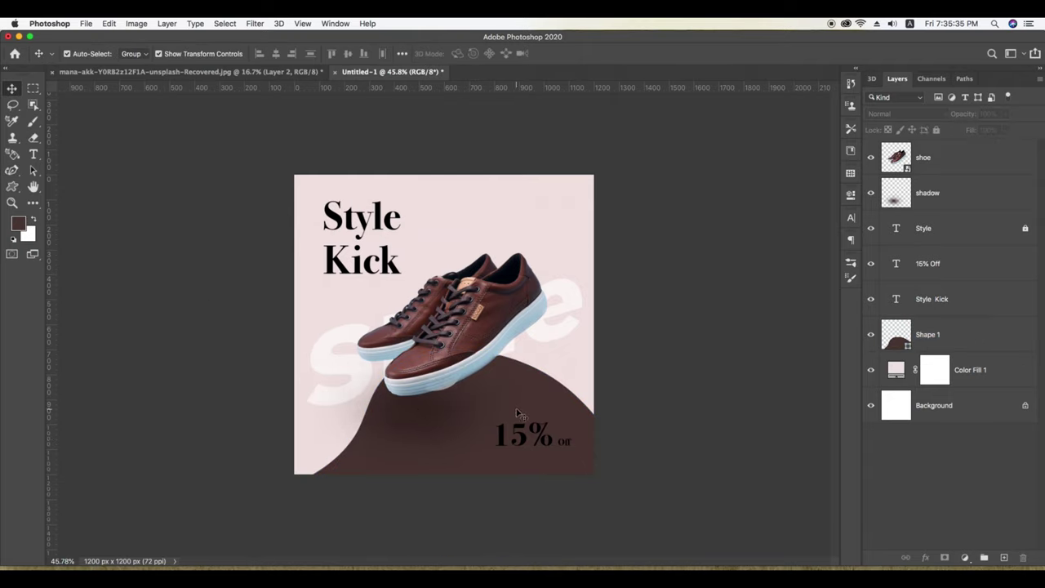
scroll(516, 407, "up", 1)
left_click(515, 403)
scroll(515, 401, "up", 1)
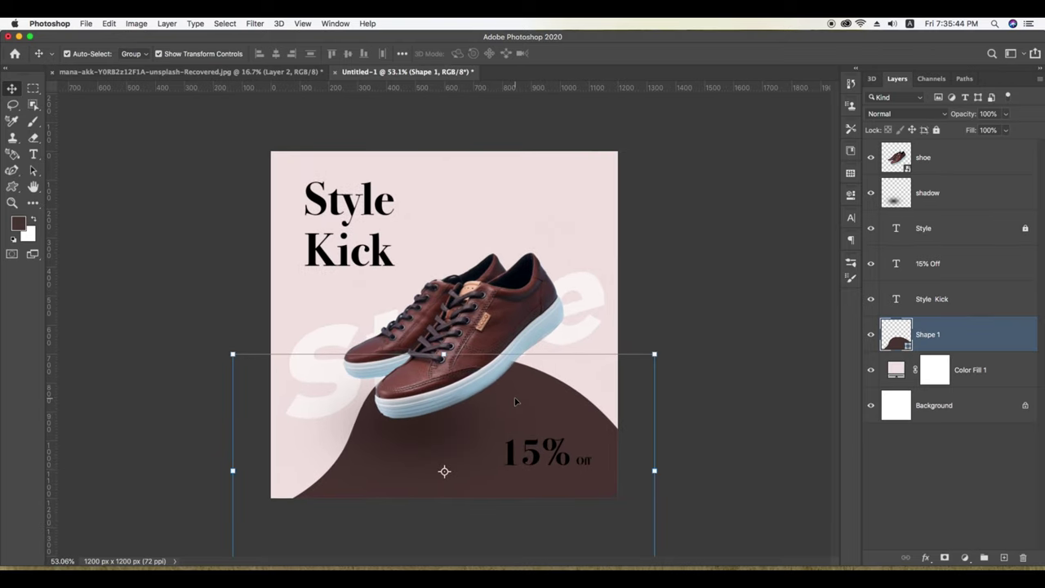
Recolour the curved base with a muted pinkish brown sampled from the shoe
double_click(909, 346)
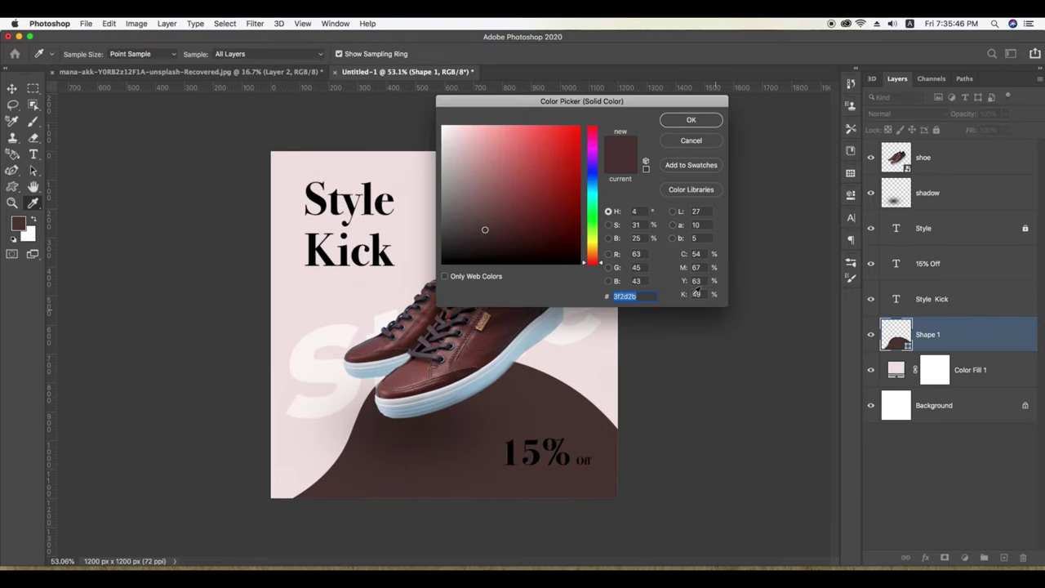
left_click_drag(414, 324, 413, 328)
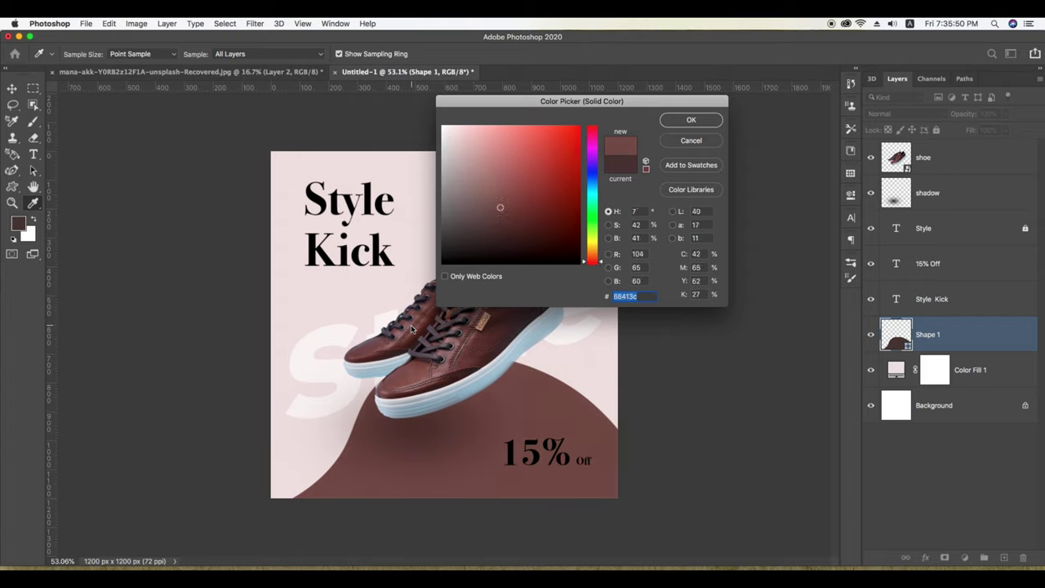
left_click_drag(412, 328, 413, 326)
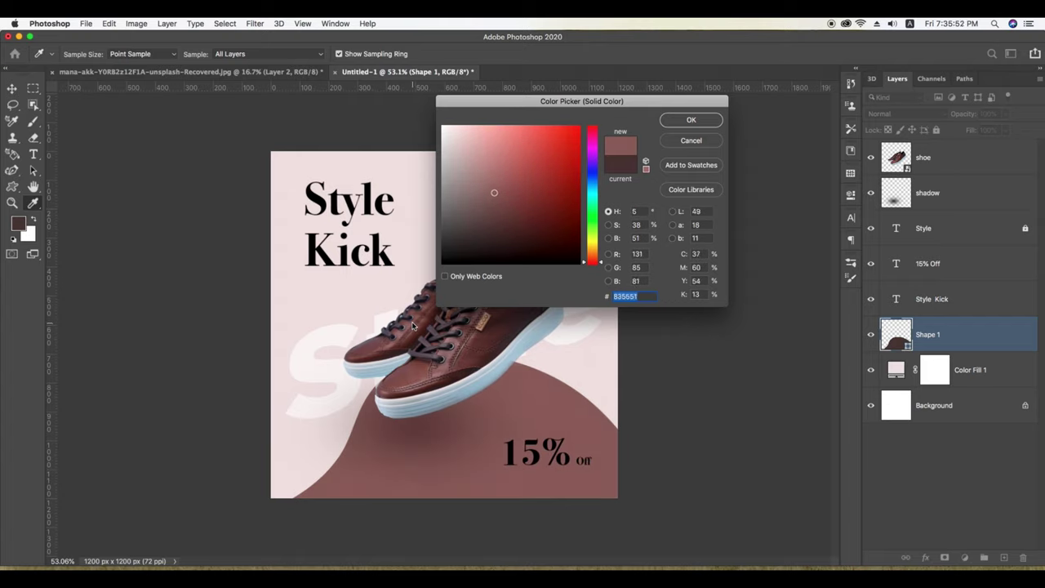
left_click(688, 120)
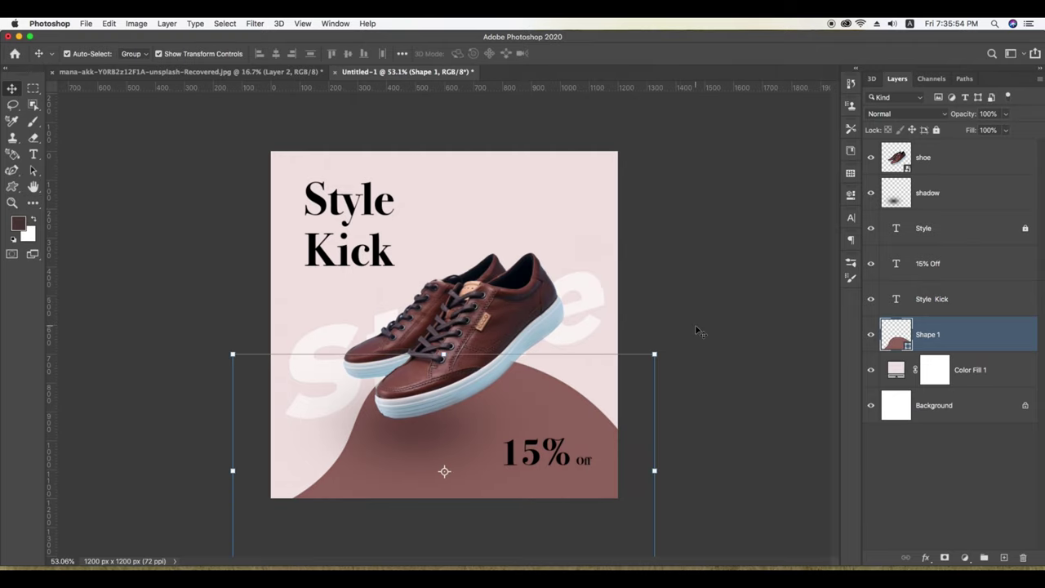
Make the 15% Off text white (#ffffff) in the Character panel
left_click(545, 459)
scroll(621, 420, "up", 1)
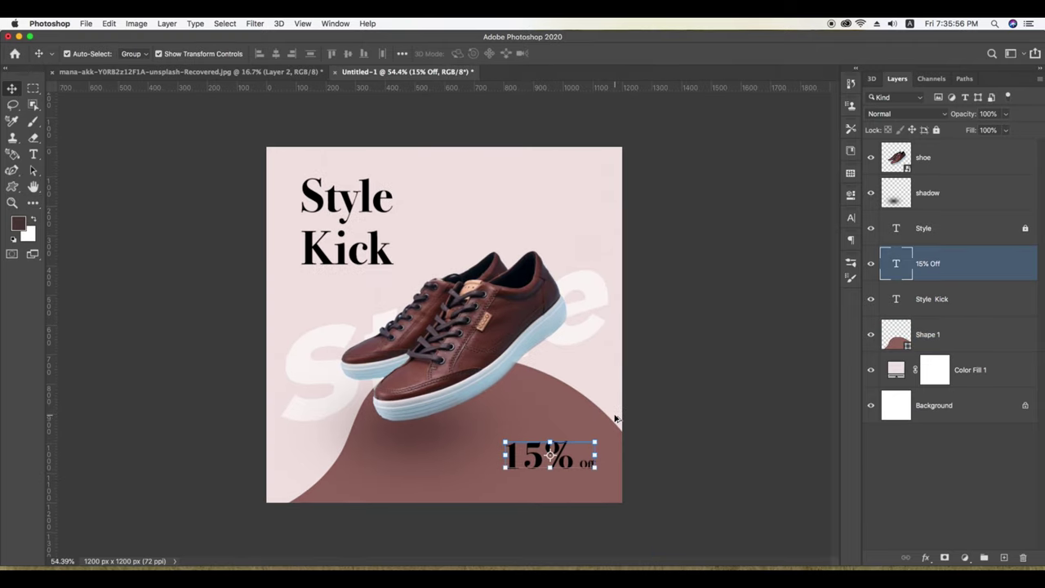
scroll(618, 419, "down", 2)
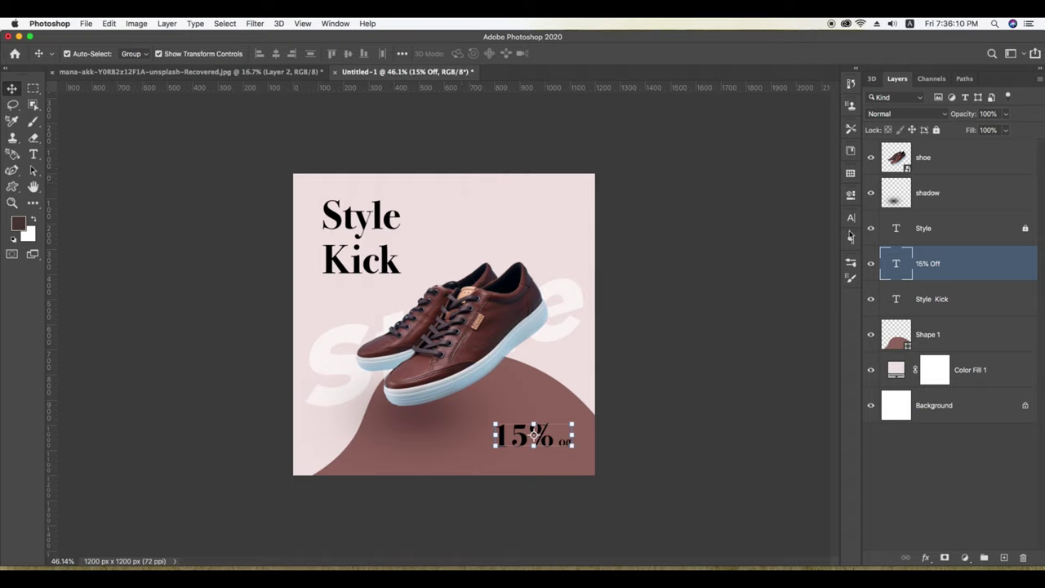
left_click(851, 218)
left_click(820, 291)
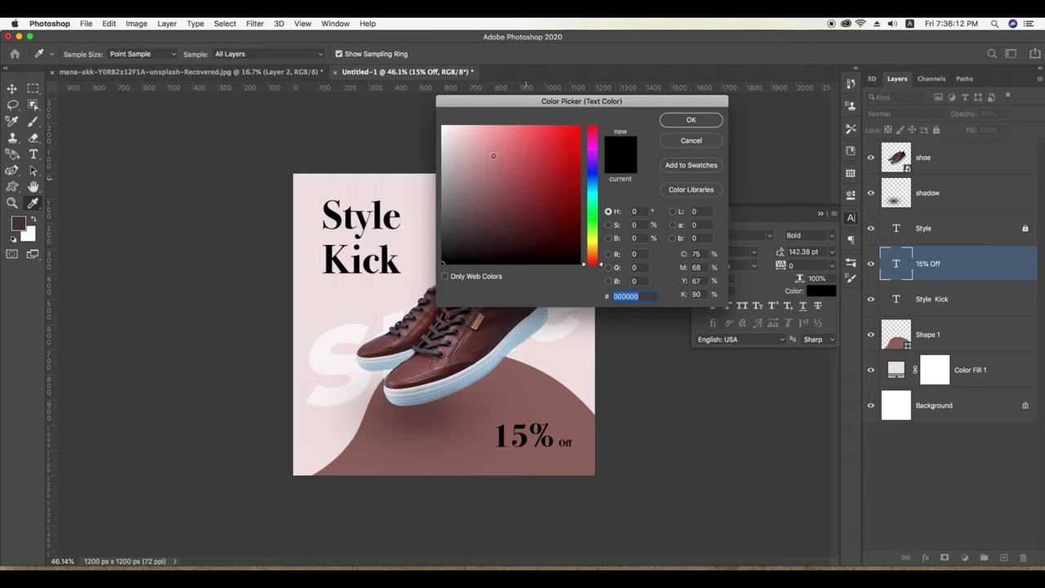
type("ffffff")
left_click(691, 120)
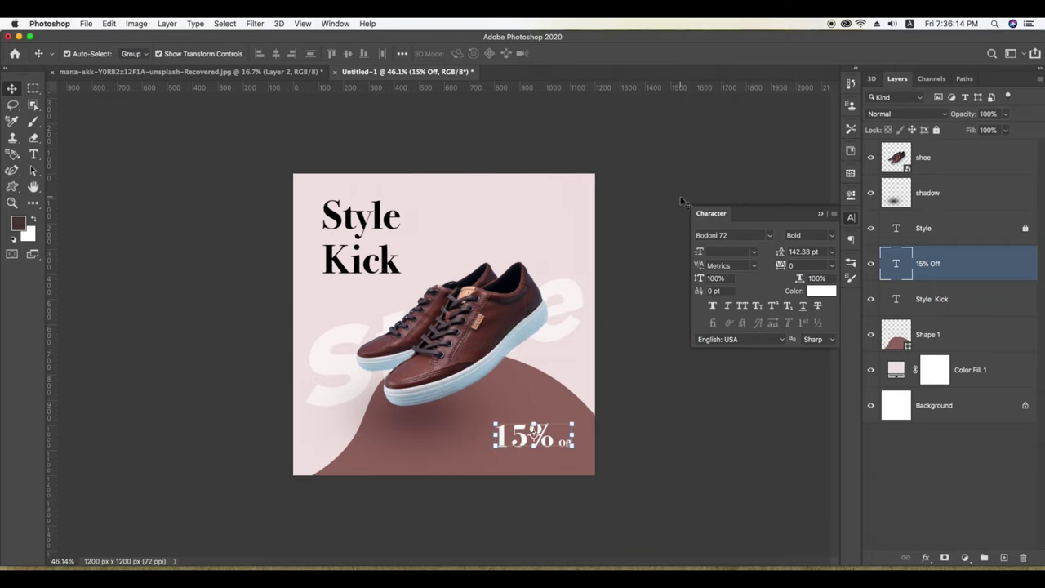
left_click(821, 213)
left_click(611, 443)
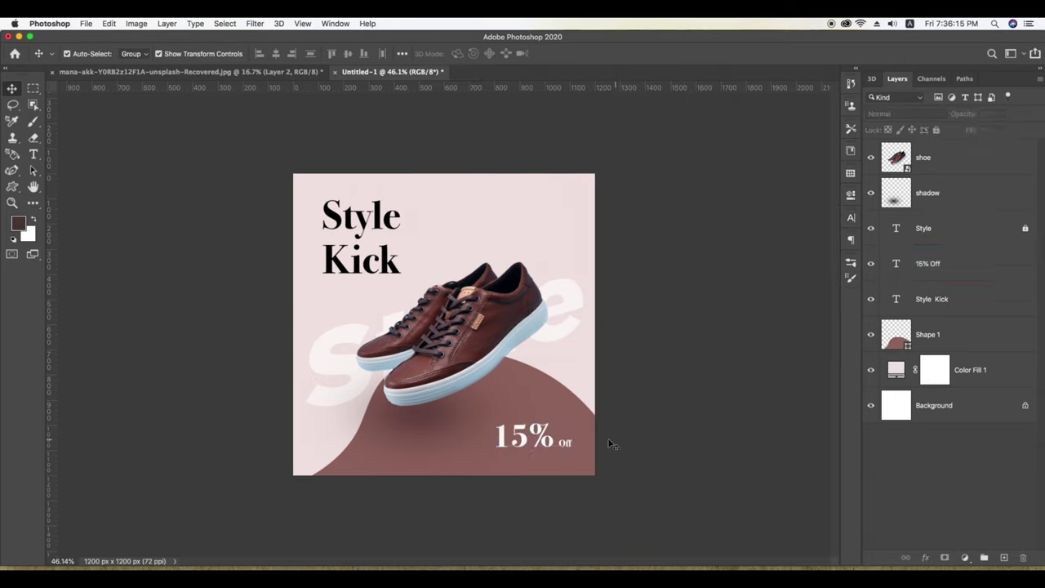
Change the curved base shape's fill to pure white
left_click(413, 443)
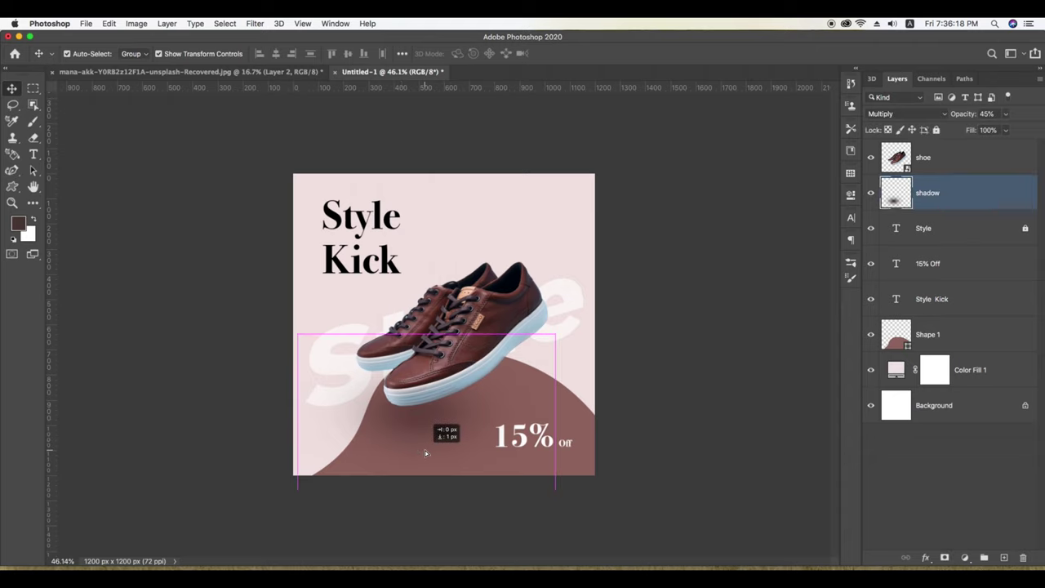
left_click(574, 403)
double_click(896, 339)
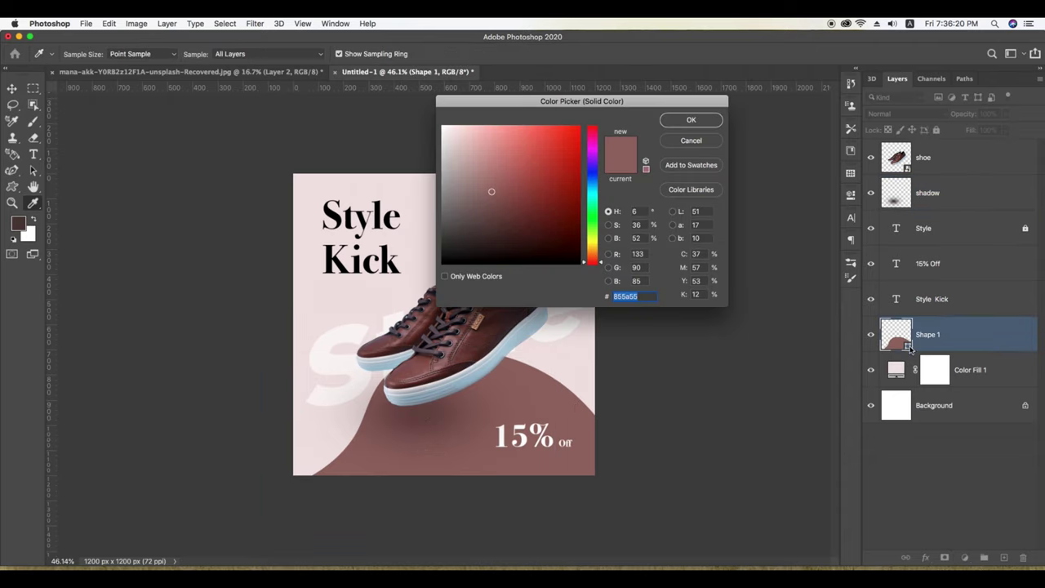
left_click_drag(574, 217, 441, 126)
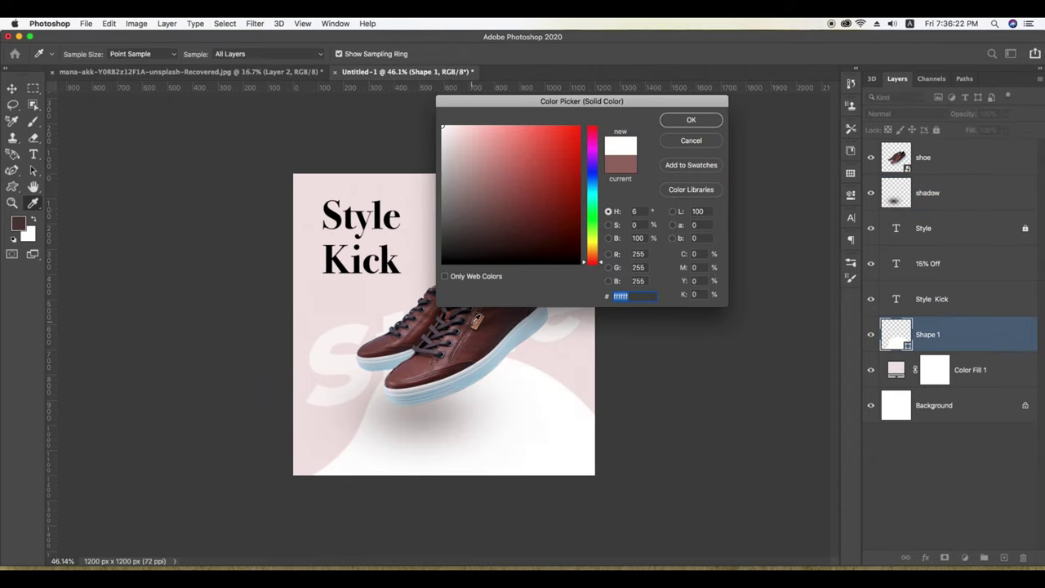
left_click(669, 123)
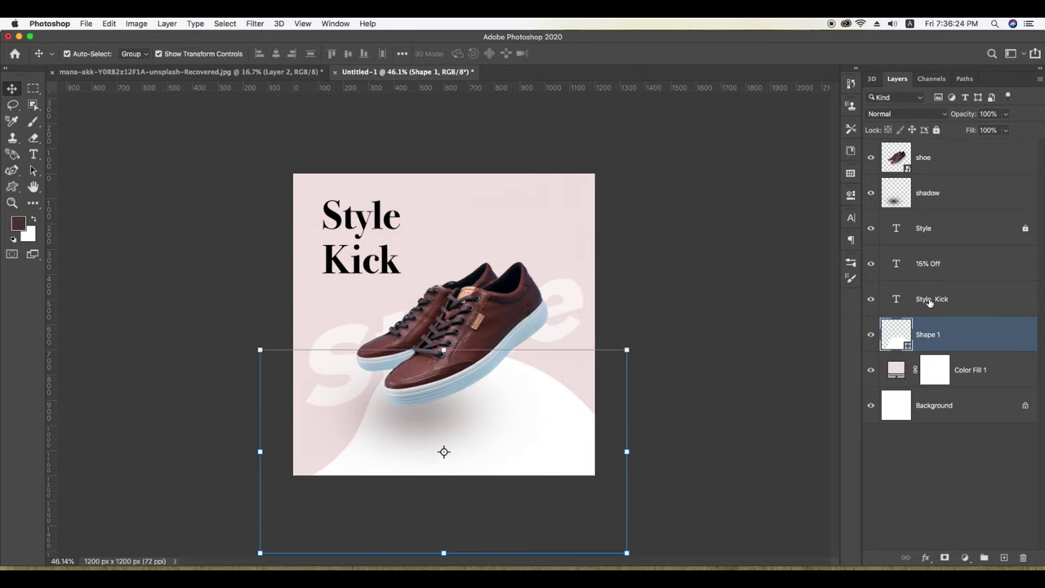
Colour the 15% Off text dark brown (#532d28) sampled from the shoe
left_click(929, 301)
left_click(937, 260)
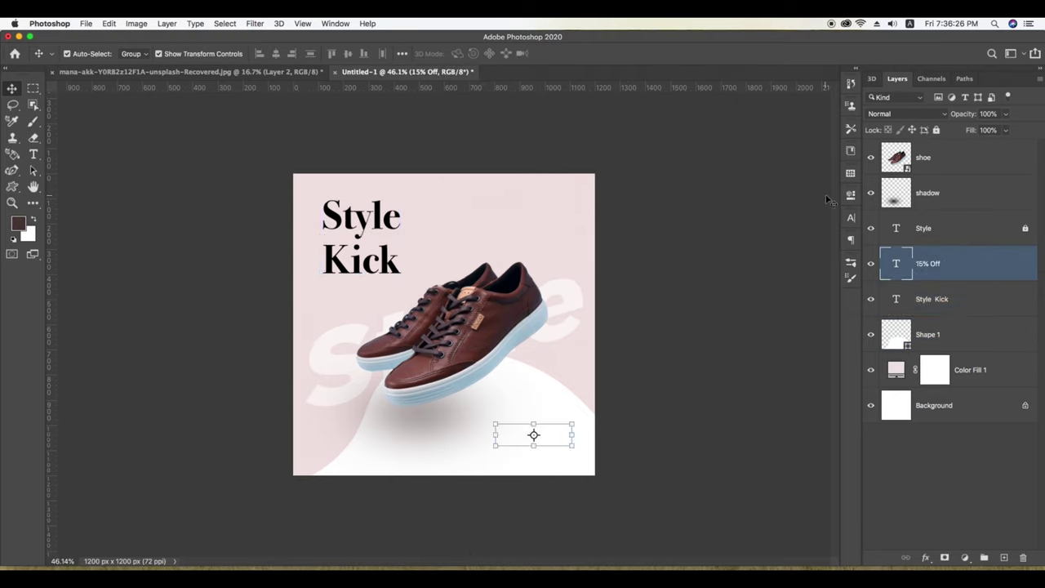
left_click(851, 217)
left_click(821, 291)
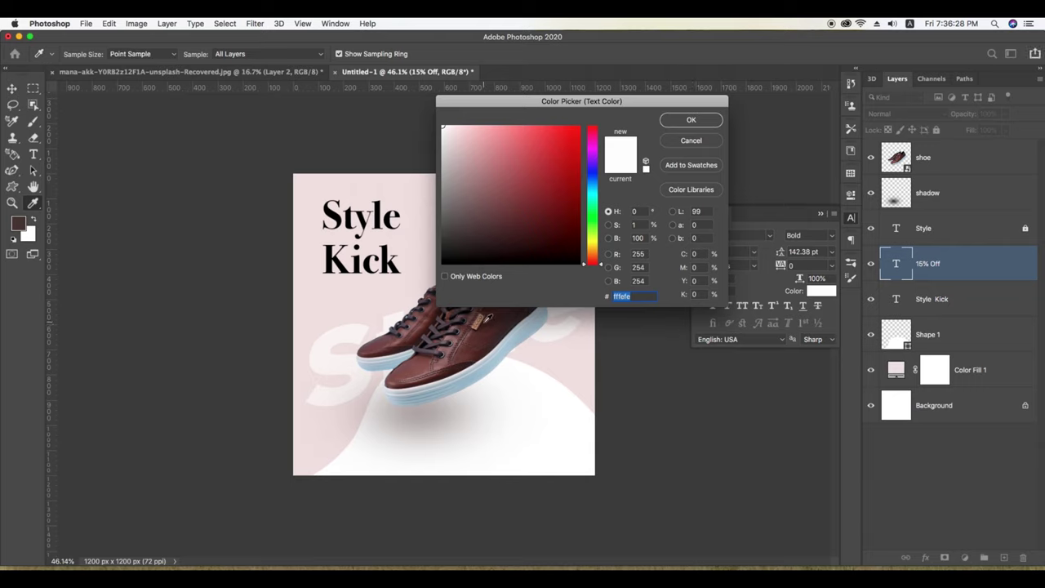
left_click(487, 318)
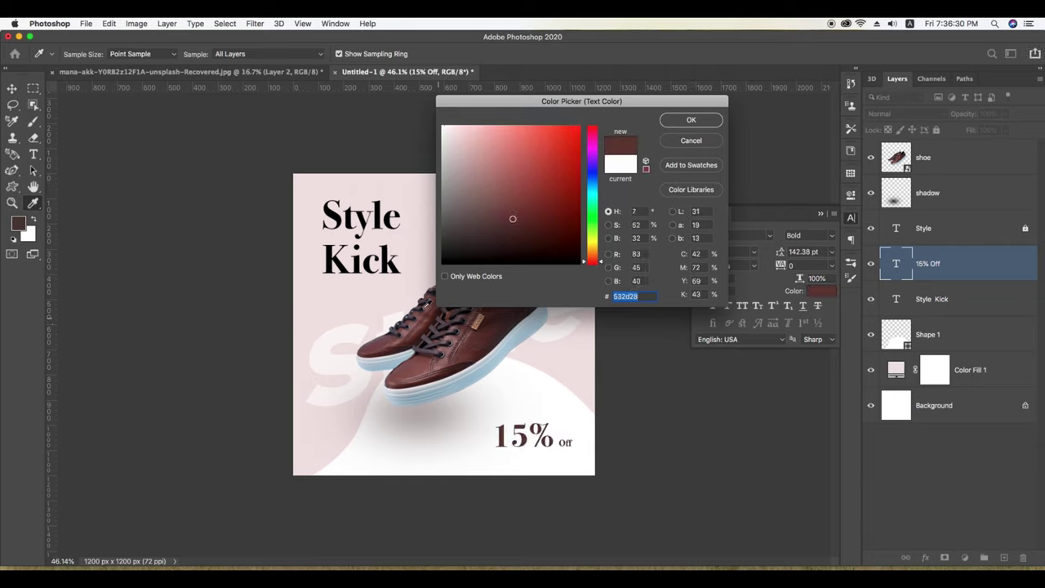
left_click(684, 121)
left_click(924, 230)
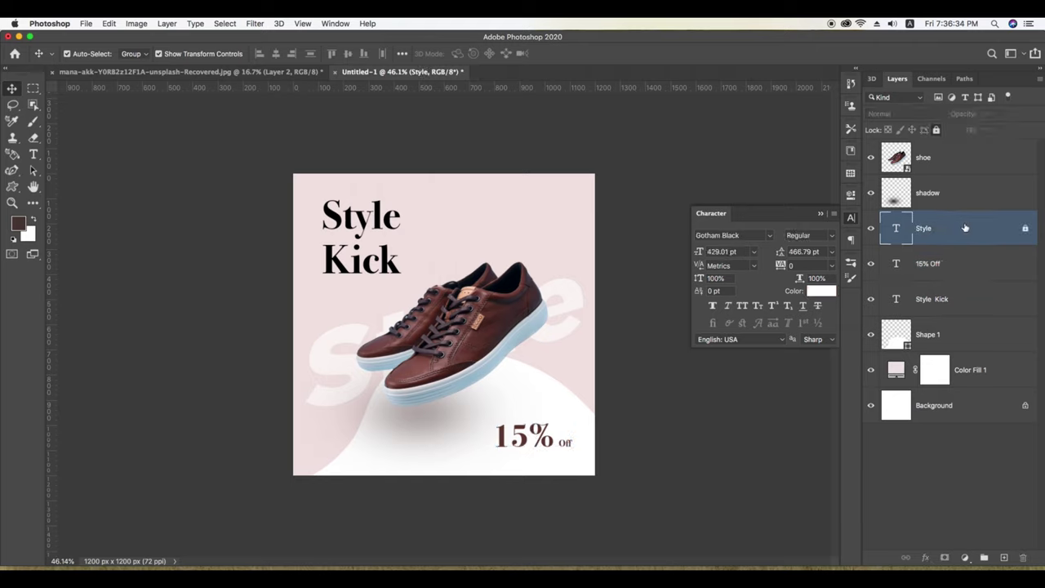
Colour the Style Kick headline with the shoe's dark brown
left_click(934, 196)
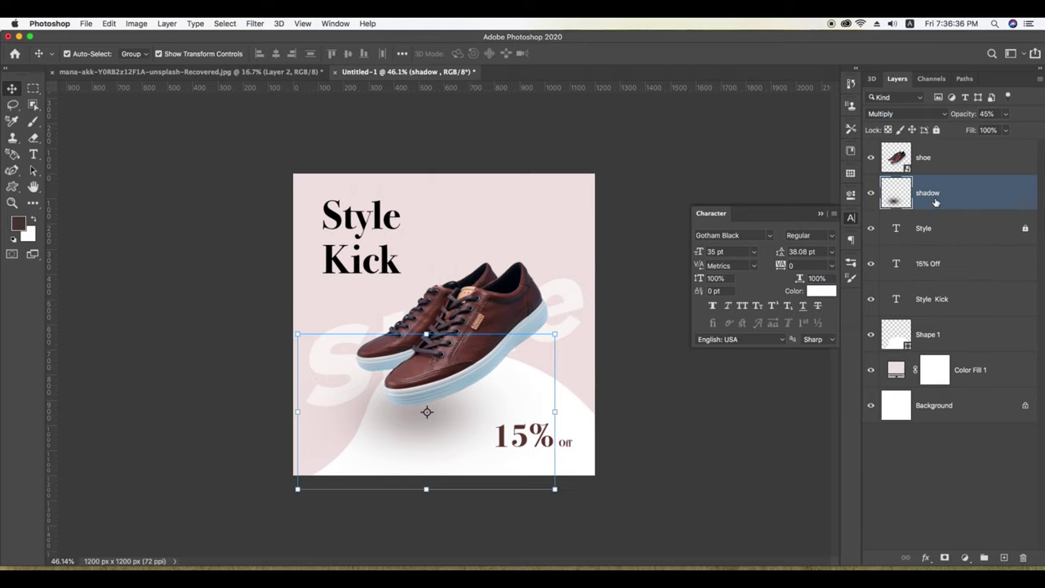
left_click(926, 301)
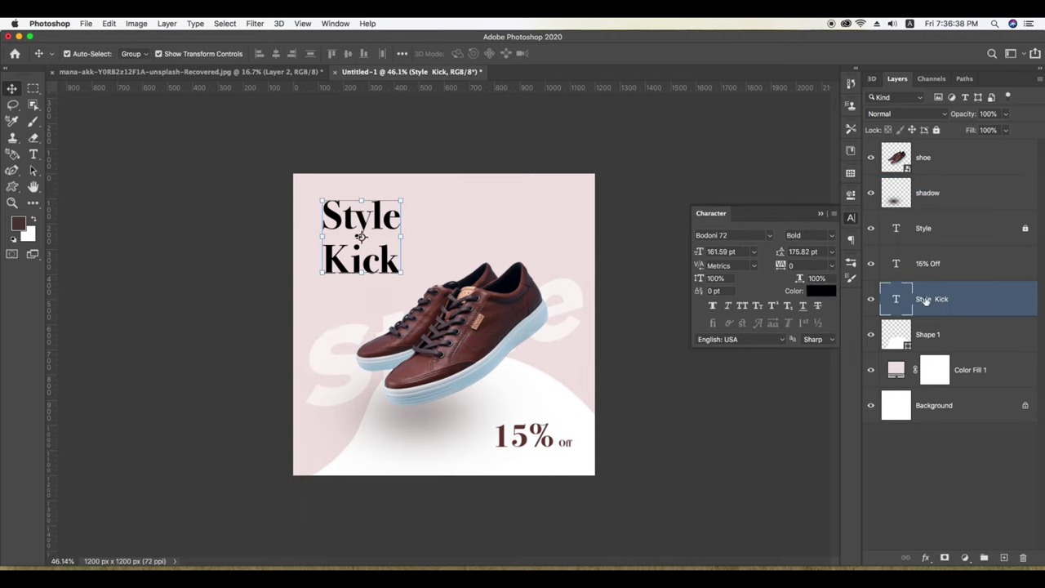
left_click(820, 291)
left_click(527, 441)
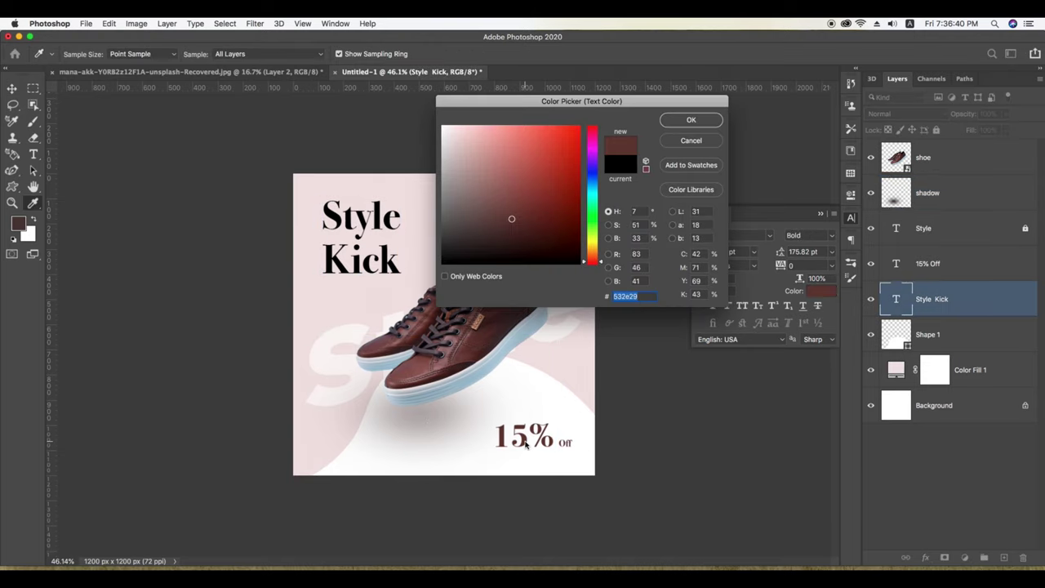
left_click(691, 120)
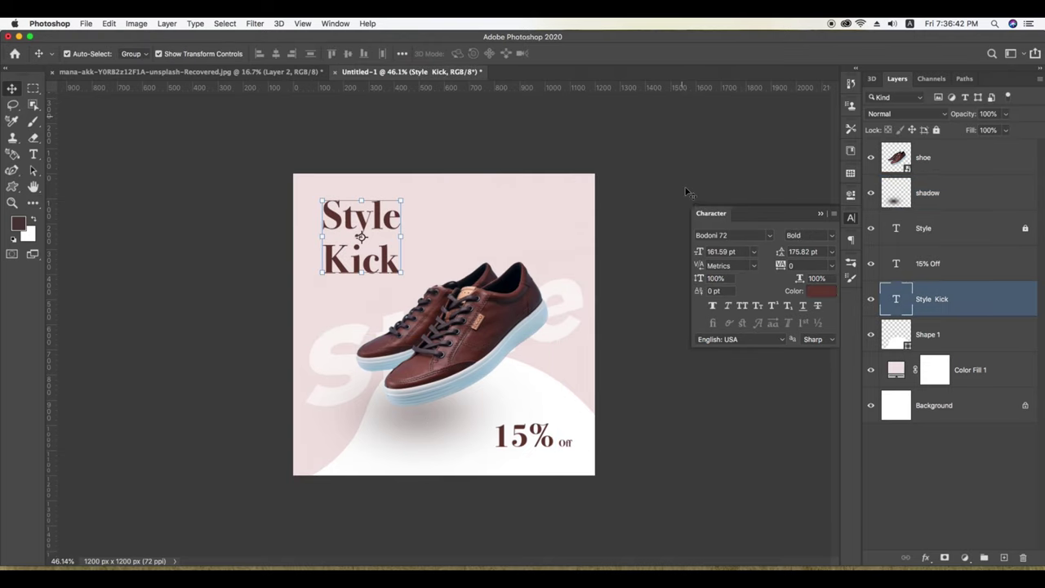
Tighten Style Kick's leading to 146.82 pt and widen tracking to 120
left_click(379, 226)
mouse_move(781, 255)
left_mouse_down()
mouse_move(760, 257)
mouse_move(817, 269)
mouse_move(782, 267)
mouse_move(802, 275)
left_mouse_up()
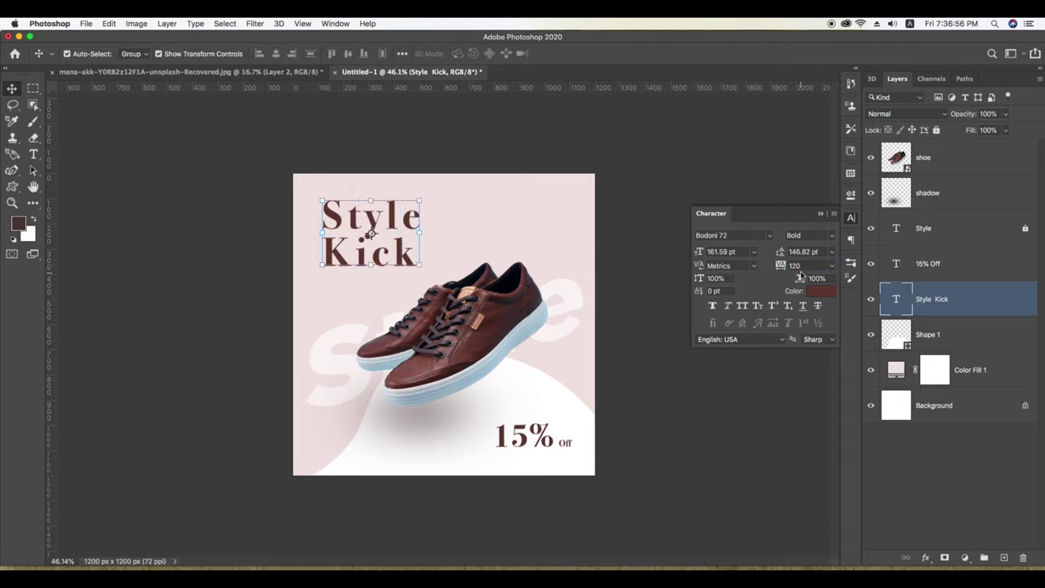
left_click(822, 214)
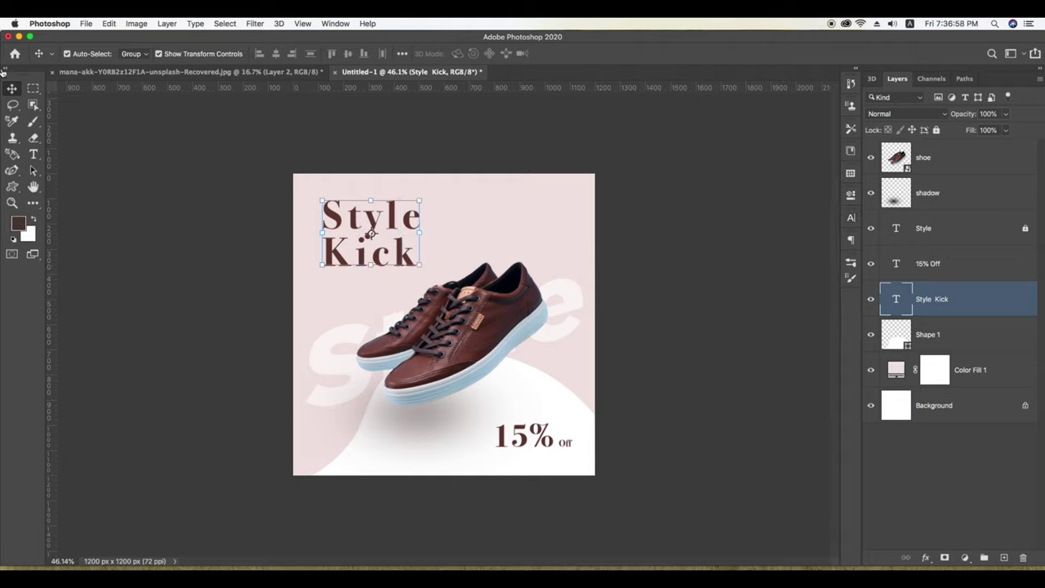
left_click(247, 173)
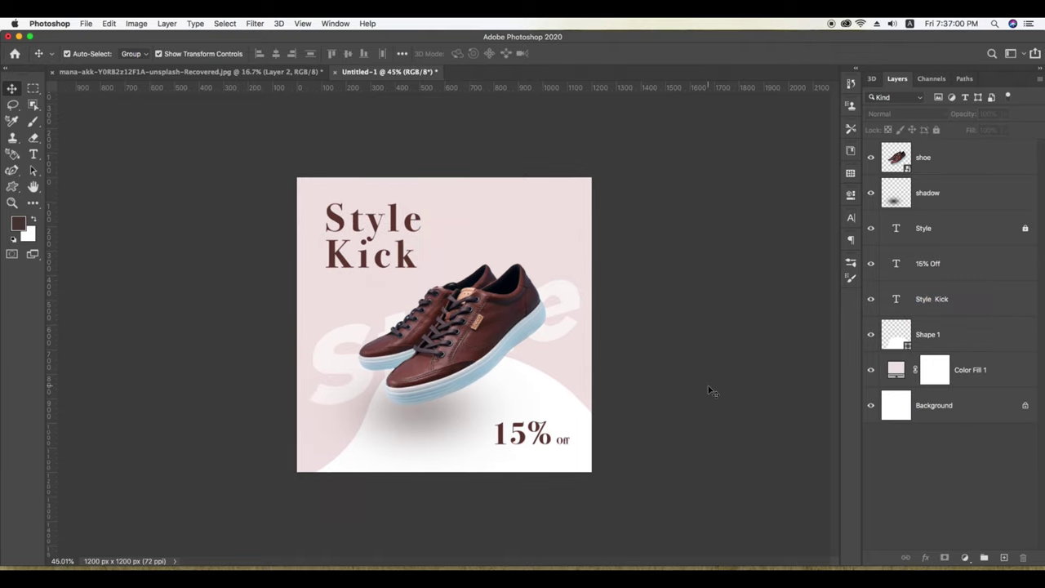
Paint a soft brown blob with a size-150 brush on new Layer 1 at the upper right
key("super+plus")
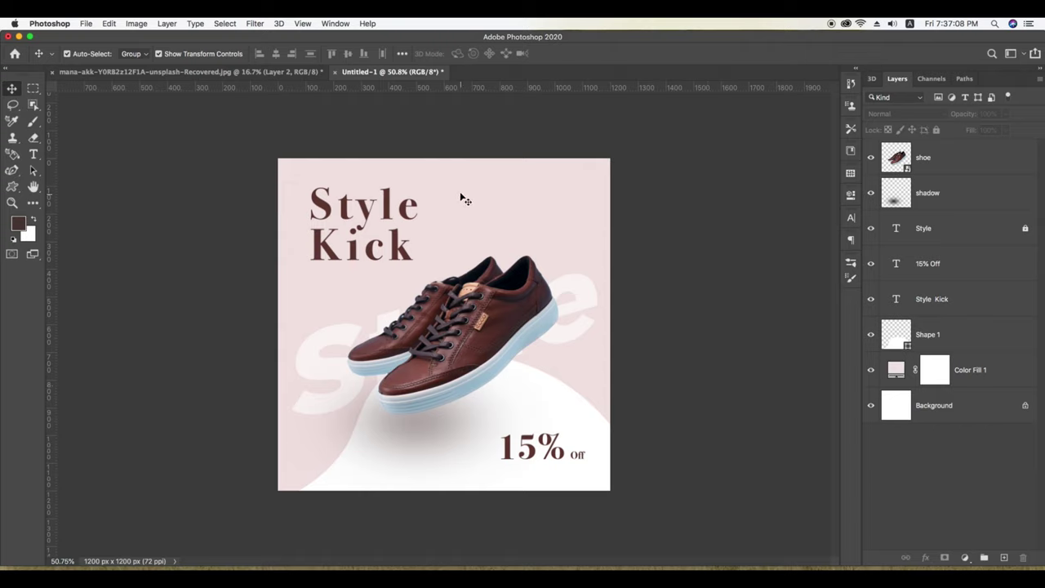
left_click(31, 124)
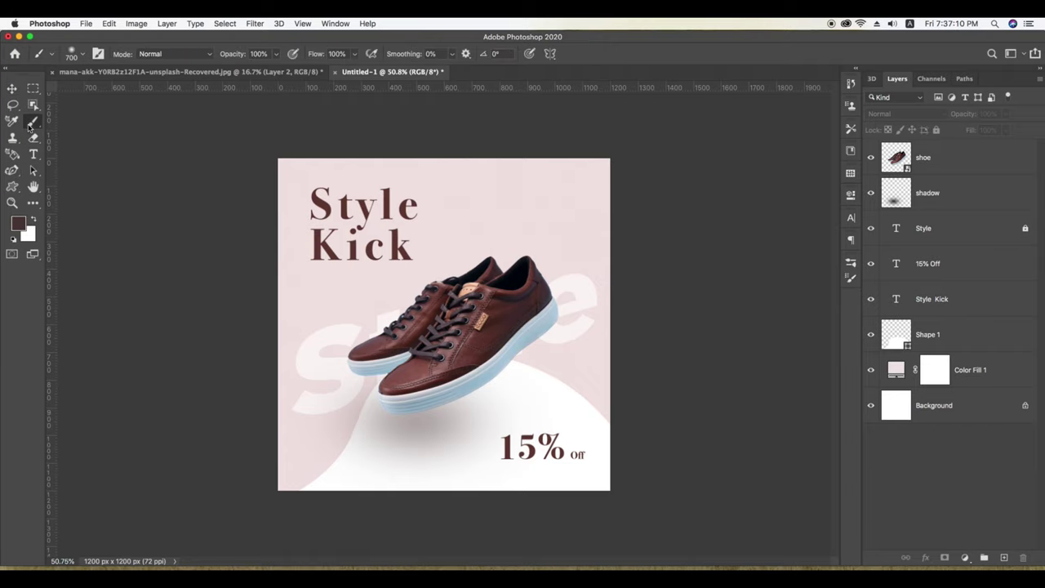
key("bracketleft")
key("bracketleft")
key("bracketleft")
key("ctrl+shift+alt+n")
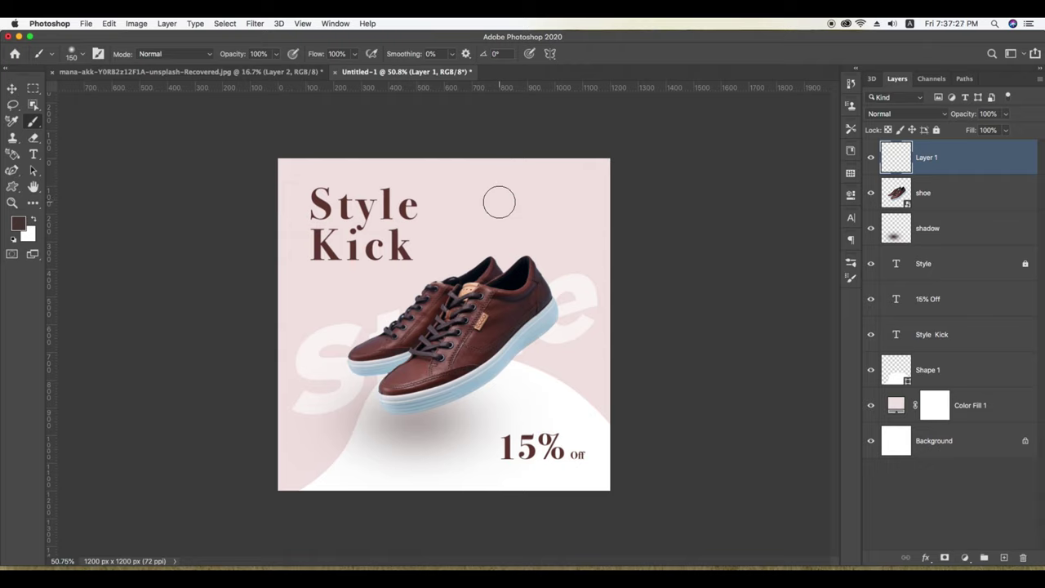
mouse_move(499, 201)
left_mouse_down()
mouse_move(548, 202)
mouse_move(498, 205)
left_mouse_up()
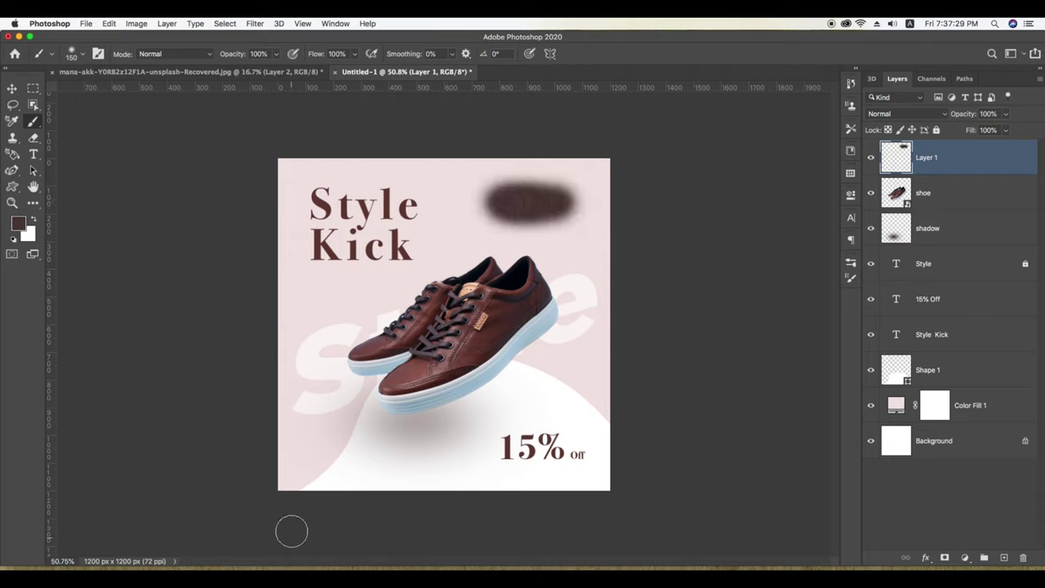
left_click(11, 89)
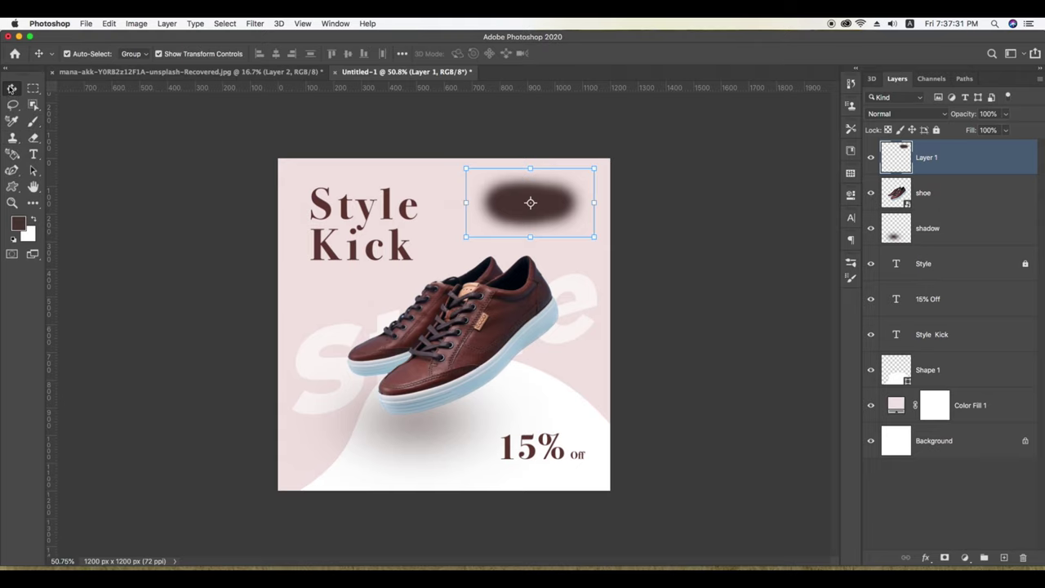
left_click(364, 445)
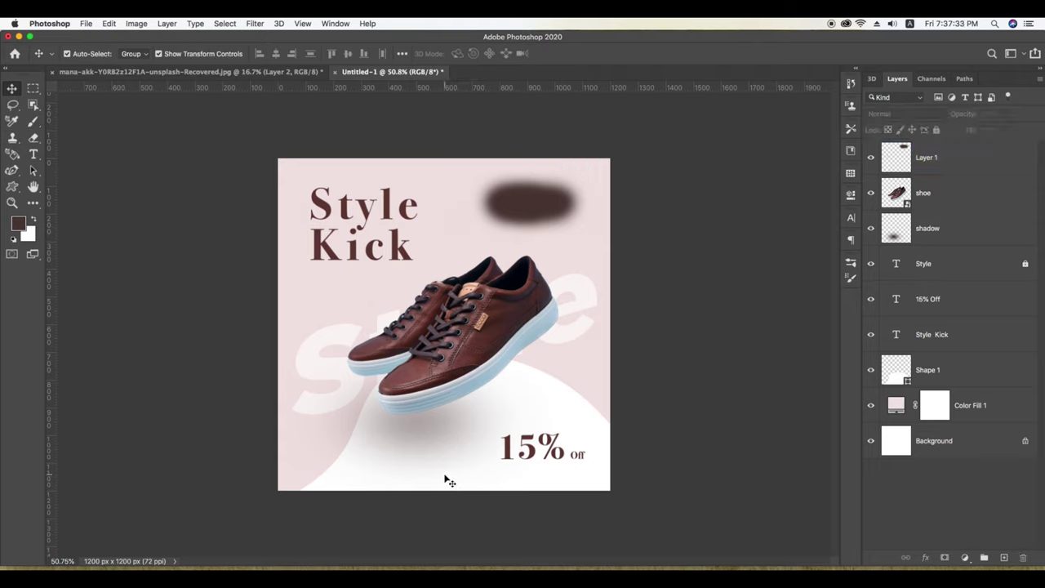
Add a '#nafcreative' text tag and place it in the ad's bottom-left corner
key("t")
left_click(341, 468)
key("BackSpace")
type("#nafcreative")
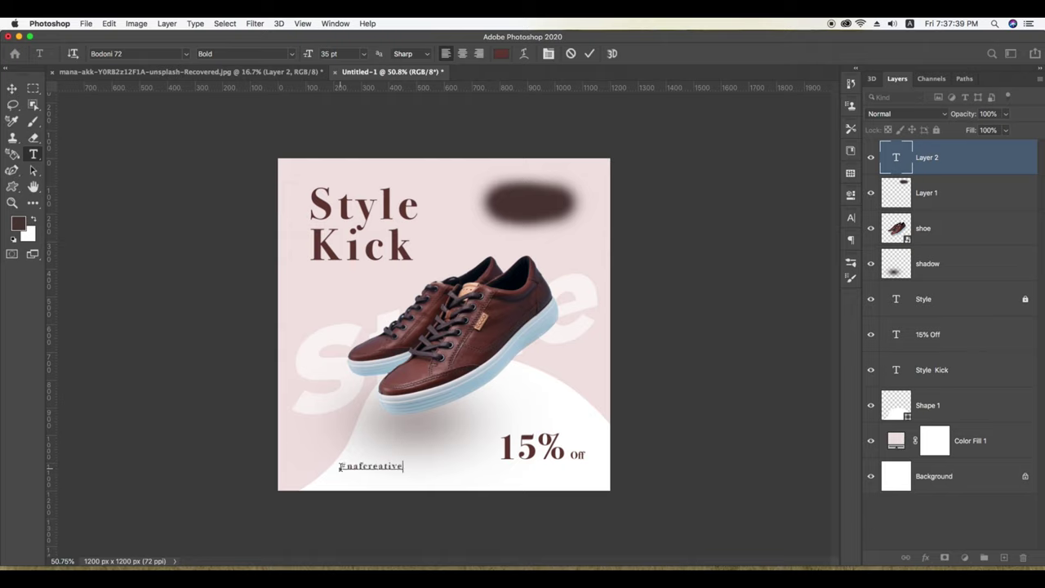
left_click(12, 88)
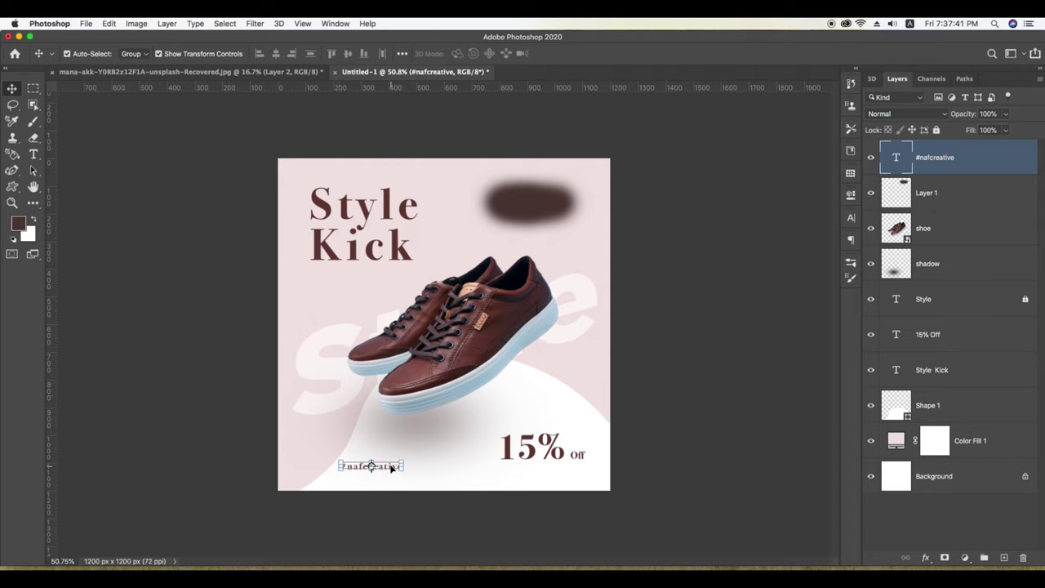
left_click_drag(391, 468, 360, 472)
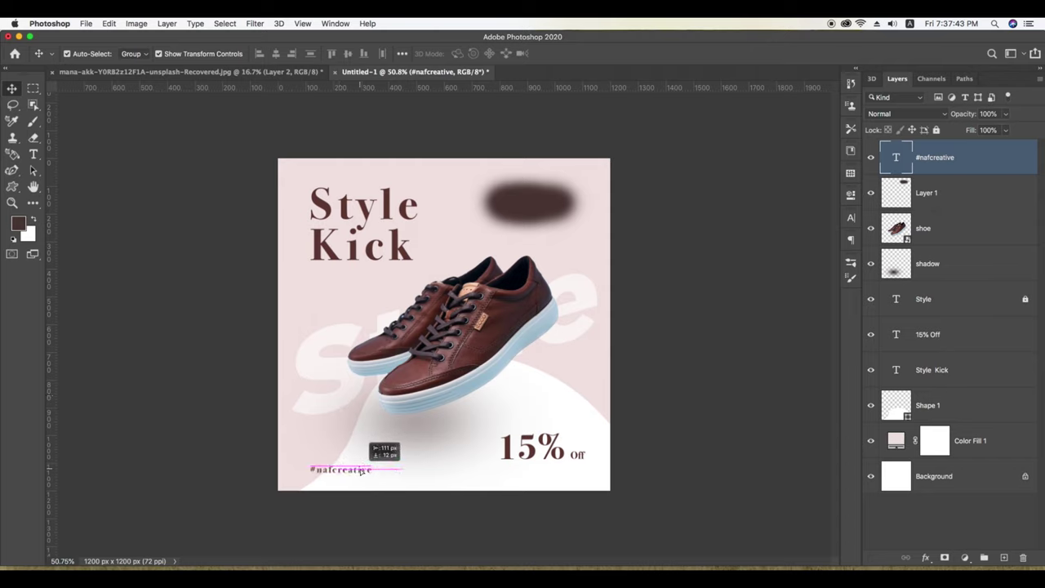
left_click_drag(360, 472, 354, 460)
left_click(633, 350)
left_click(585, 301)
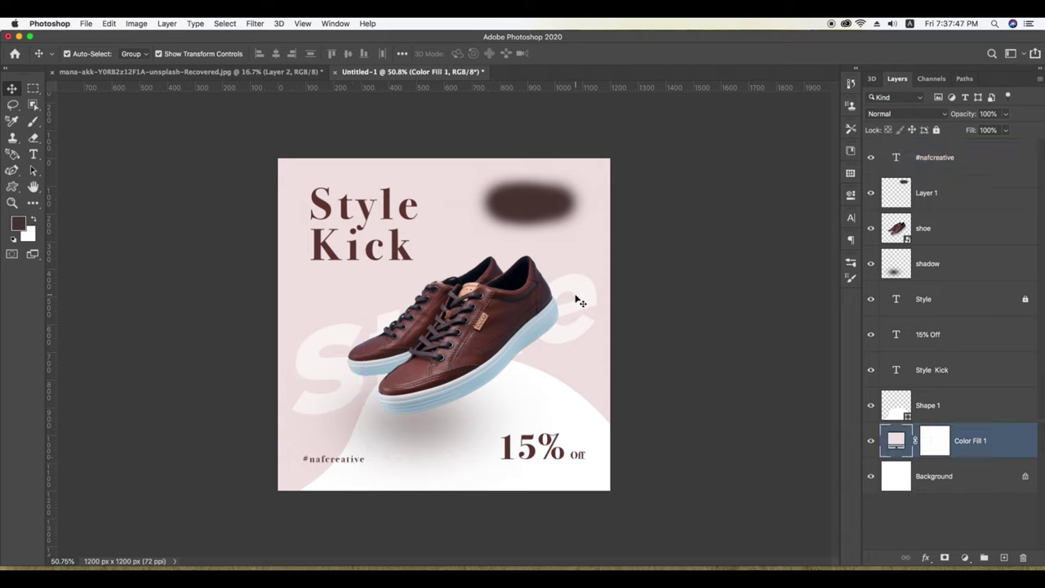
left_click(713, 309)
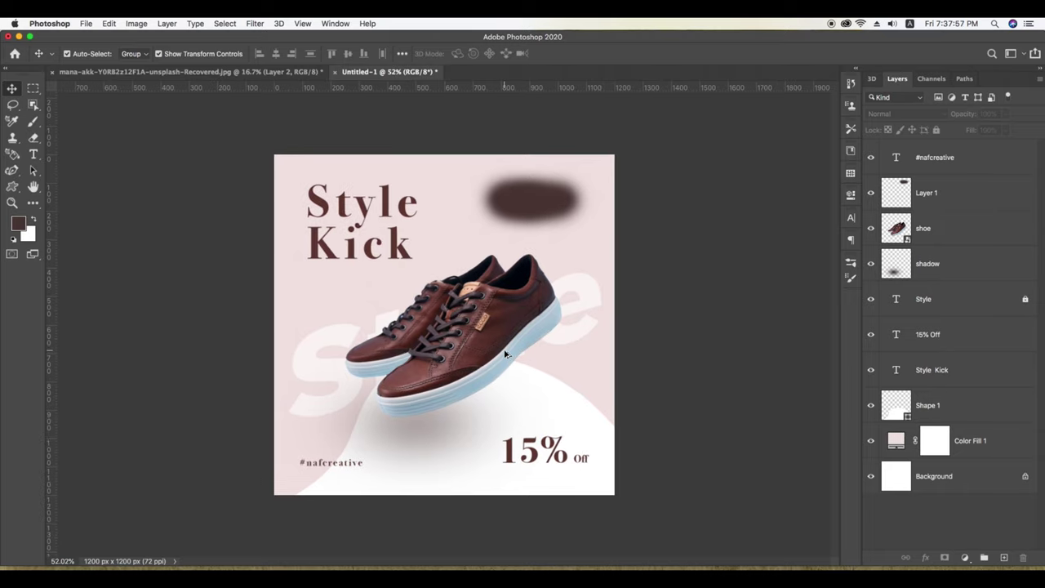
scroll(507, 354, "up", 2)
scroll(507, 354, "up", 2)
scroll(507, 355, "down", 1)
scroll(507, 354, "down", 2)
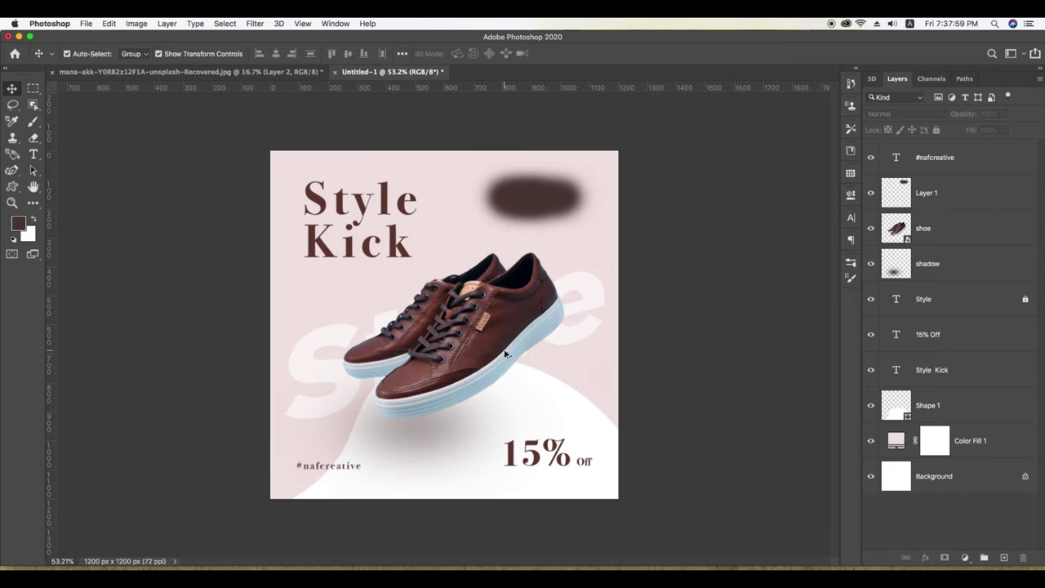
scroll(506, 354, "down", 1)
scroll(507, 355, "up", 2)
scroll(504, 353, "up", 2)
scroll(504, 354, "down", 1)
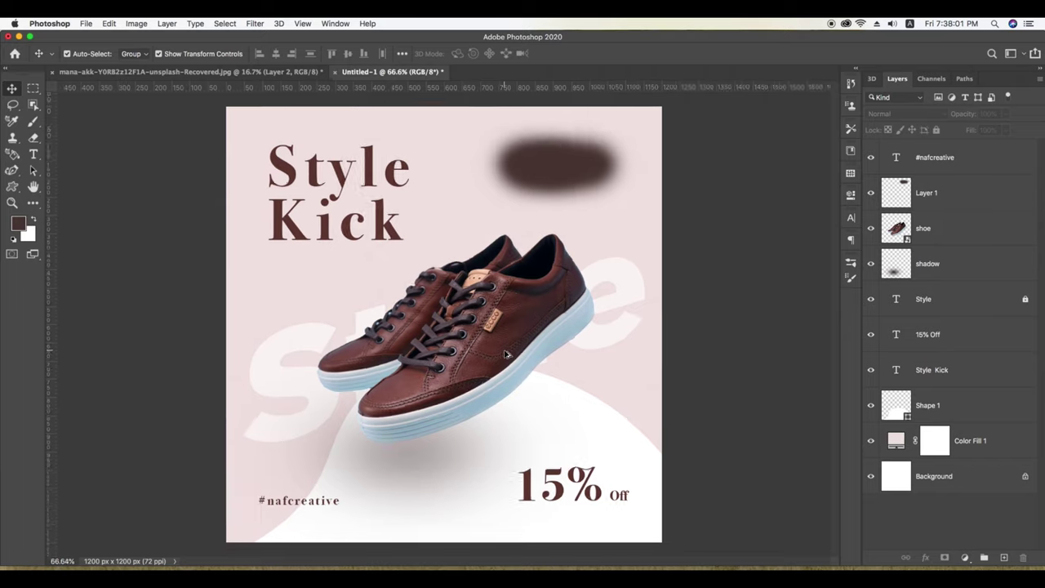
scroll(505, 354, "down", 2)
scroll(507, 357, "up", 1)
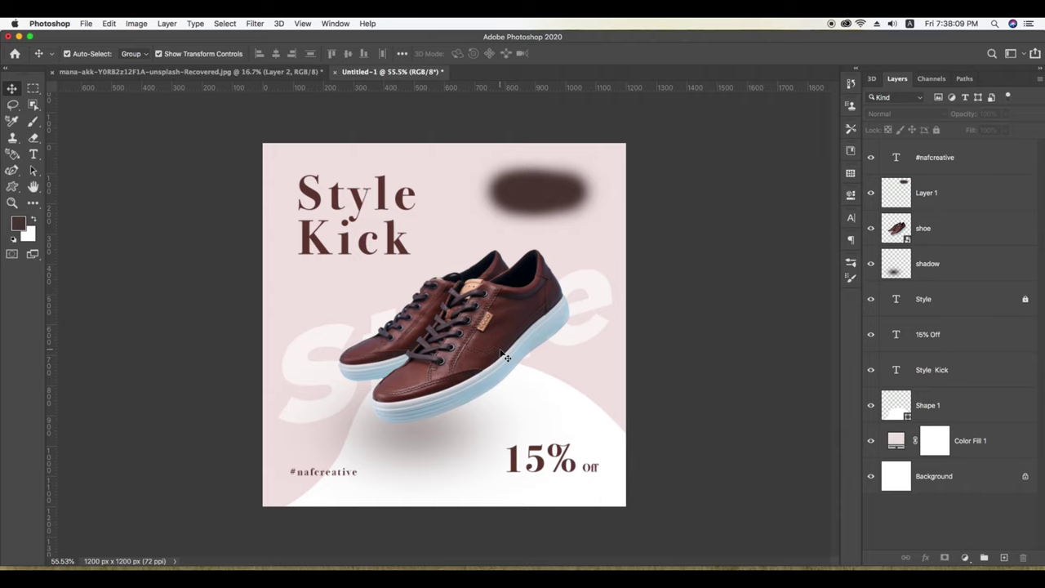
scroll(505, 355, "up", 2)
scroll(503, 353, "down", 2)
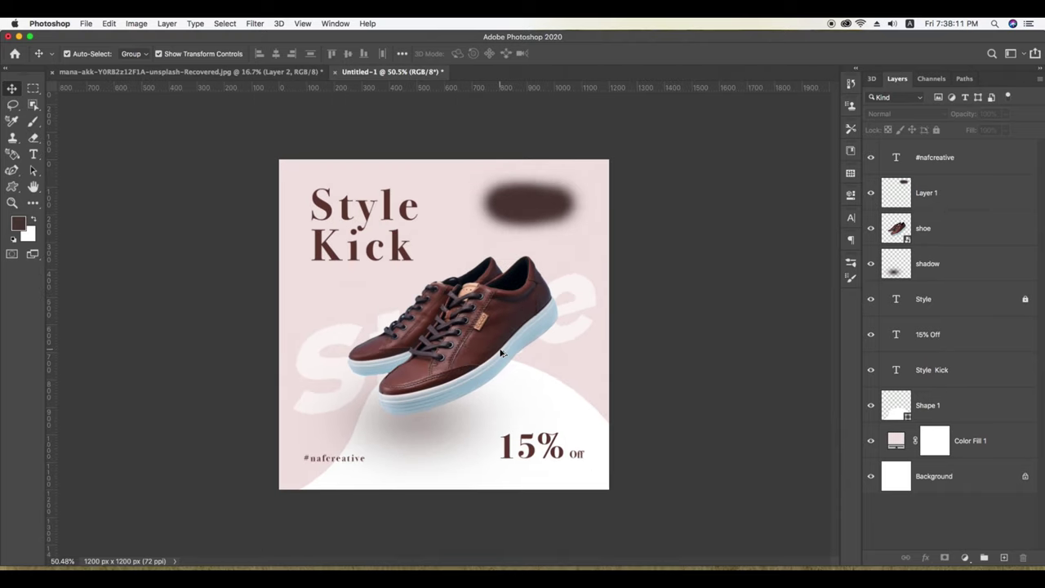